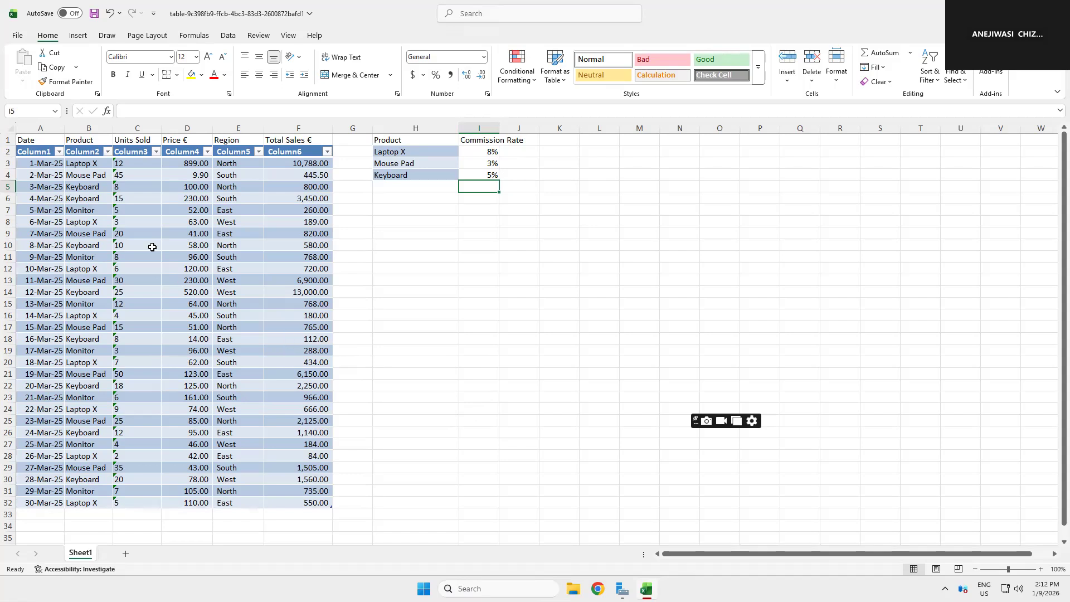
Step: Widen the Commission Rate column slightly so its header fits
{"action": "left_click", "coordinate": [417, 152]}
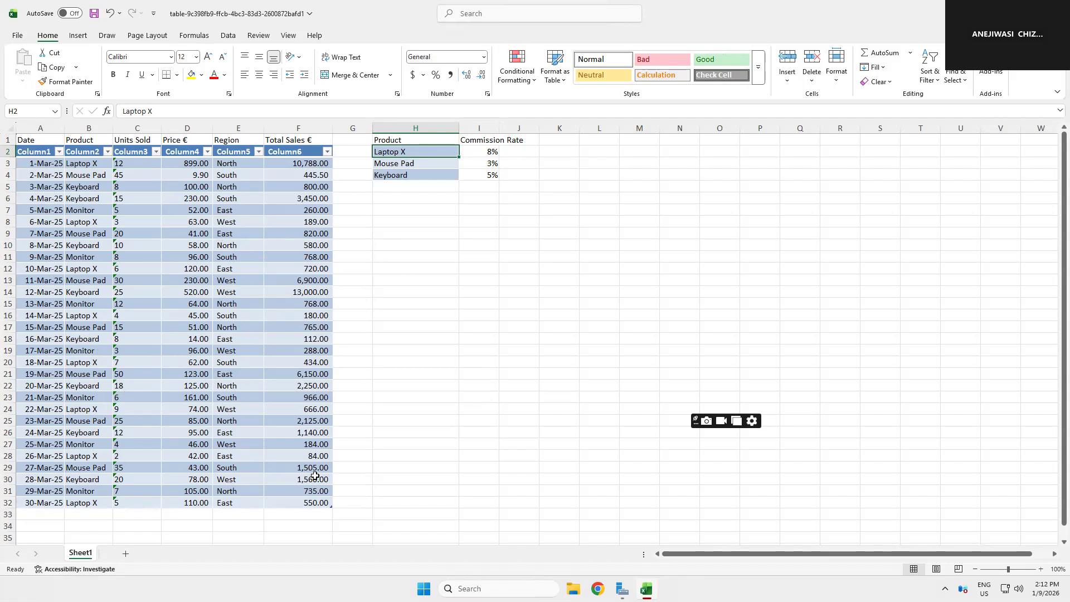
{"action": "left_click", "coordinate": [206, 256]}
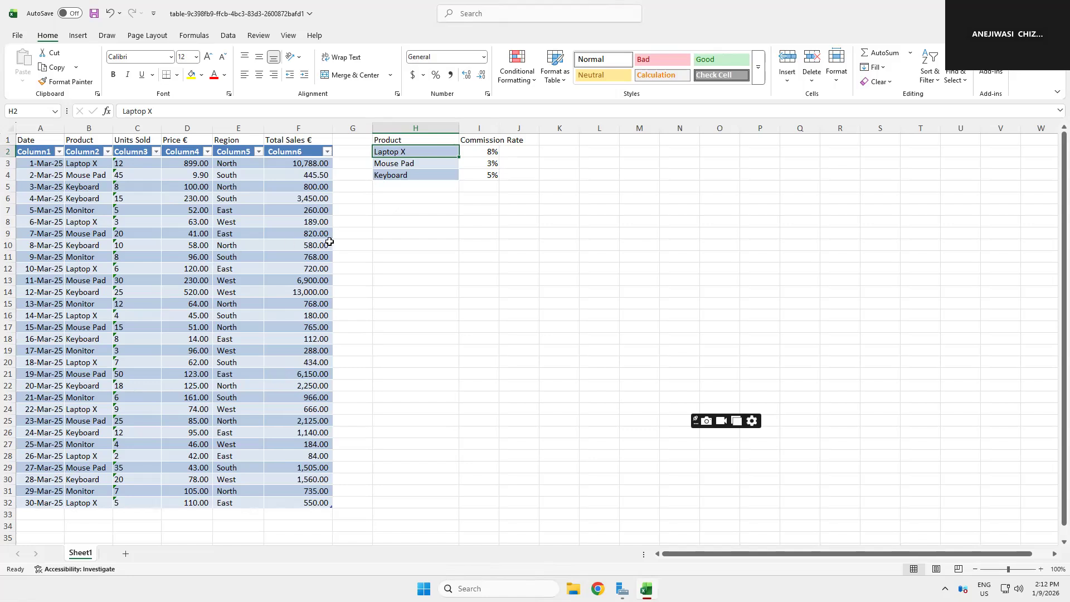
{"action": "left_click", "coordinate": [498, 253]}
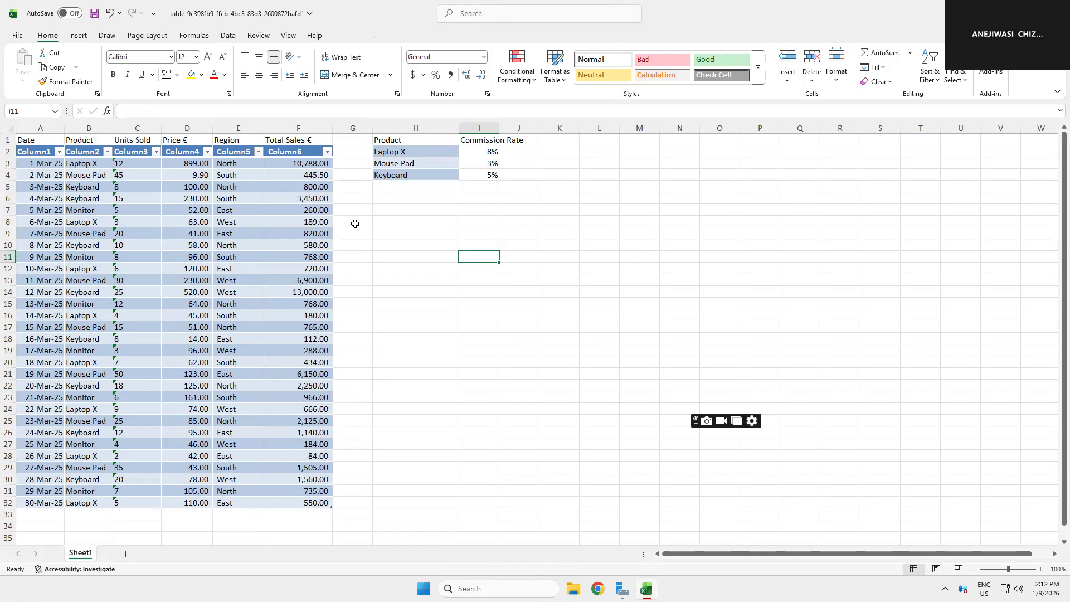
{"action": "left_click", "coordinate": [469, 163]}
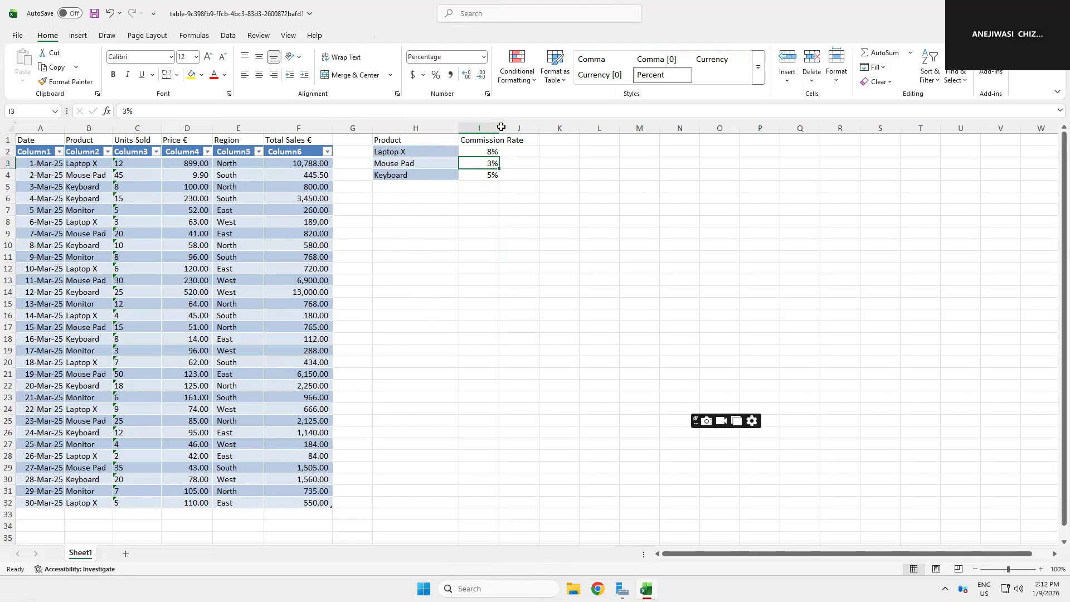
{"action": "left_click_drag", "start_coordinate": [499, 127], "coordinate": [509, 128]}
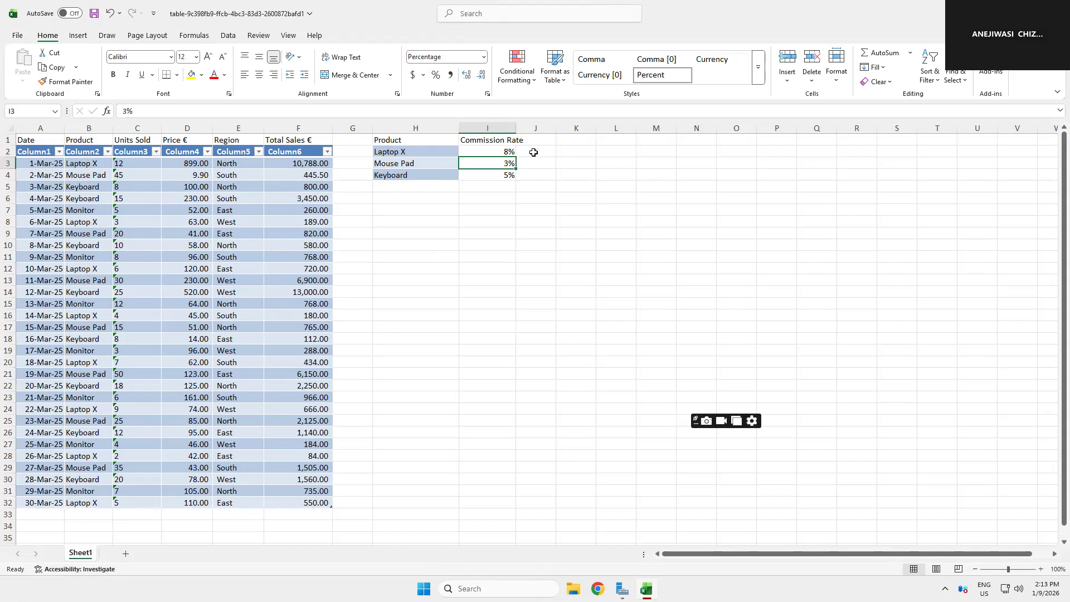
Step: Insert a blank column before the Product and Commission Rate list
{"action": "left_click", "coordinate": [393, 123]}
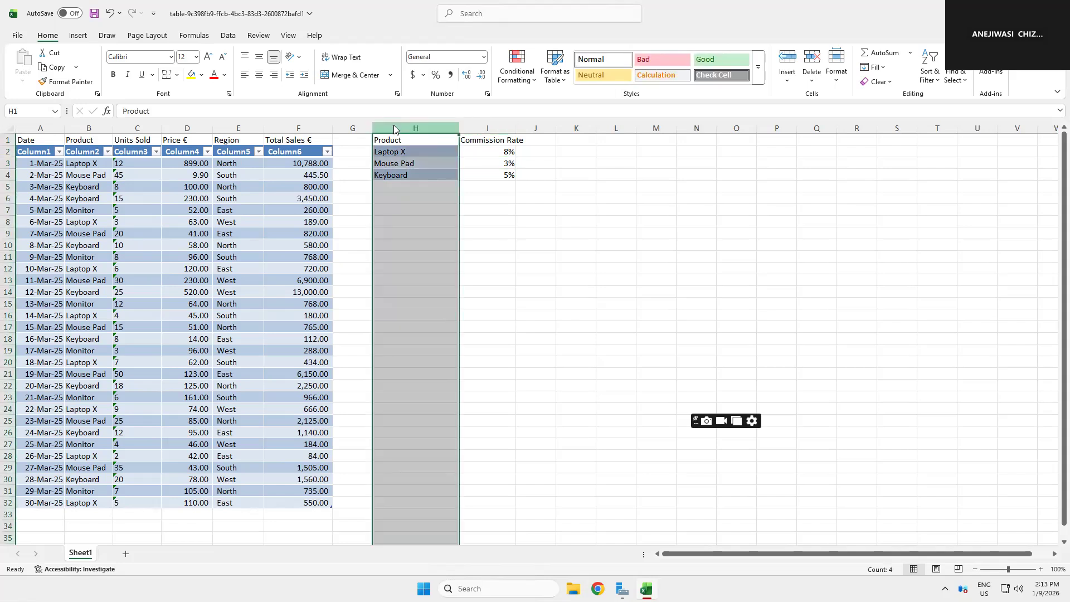
{"action": "right_click", "coordinate": [394, 129]}
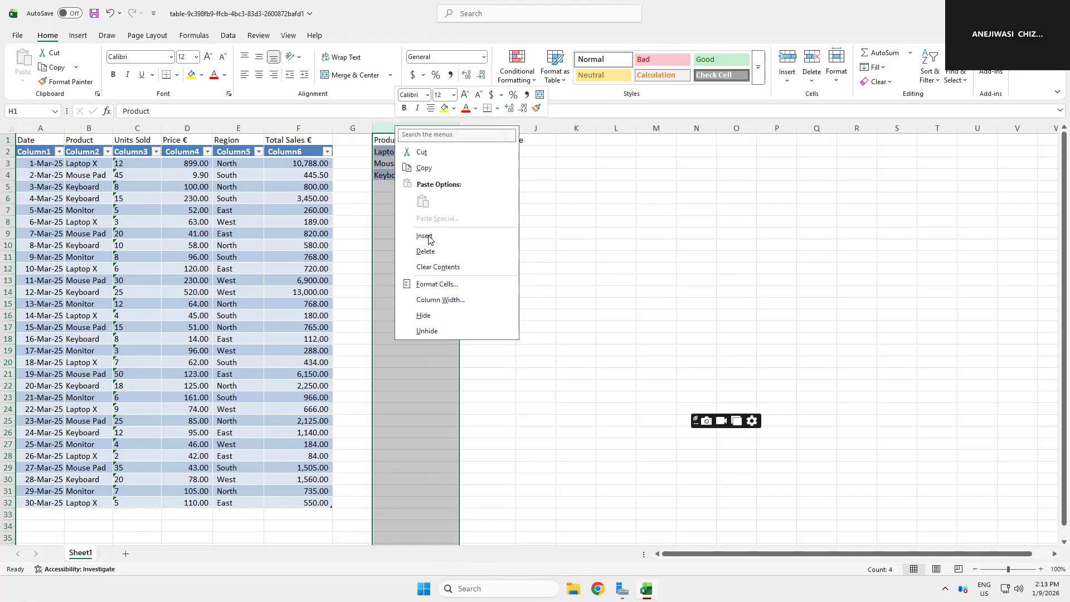
{"action": "key", "text": "Escape"}
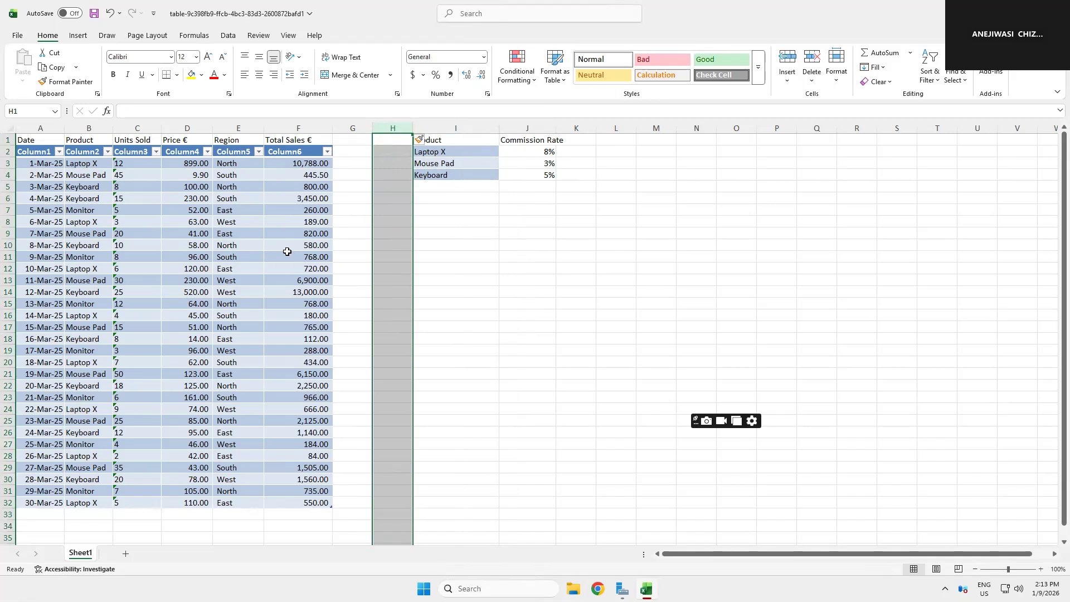
Step: Try to delete the placeholder Column1 to Column6 header row of the sales table, then undo the deletion
{"action": "left_click", "coordinate": [362, 260]}
{"action": "left_click", "coordinate": [353, 165]}
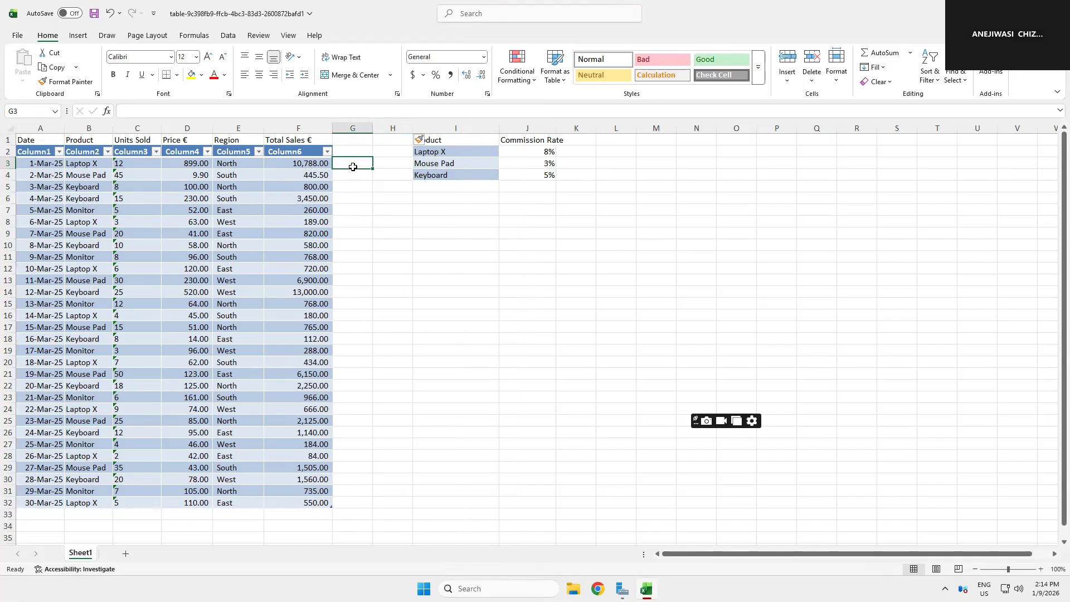
{"action": "left_click_drag", "start_coordinate": [42, 149], "coordinate": [321, 153]}
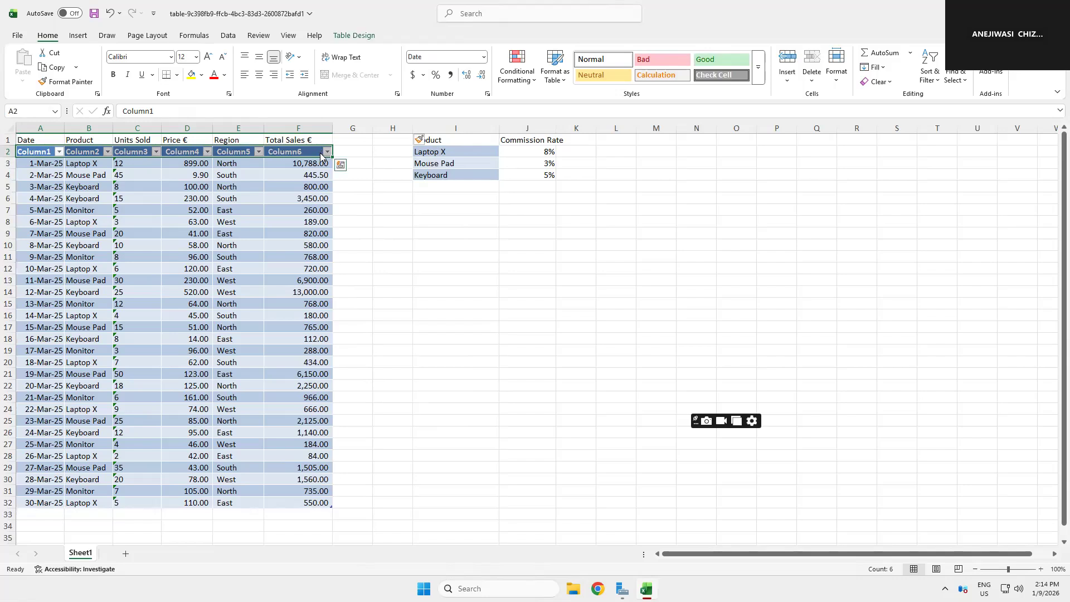
{"action": "right_click", "coordinate": [321, 153]}
{"action": "mouse_move", "coordinate": [348, 301]}
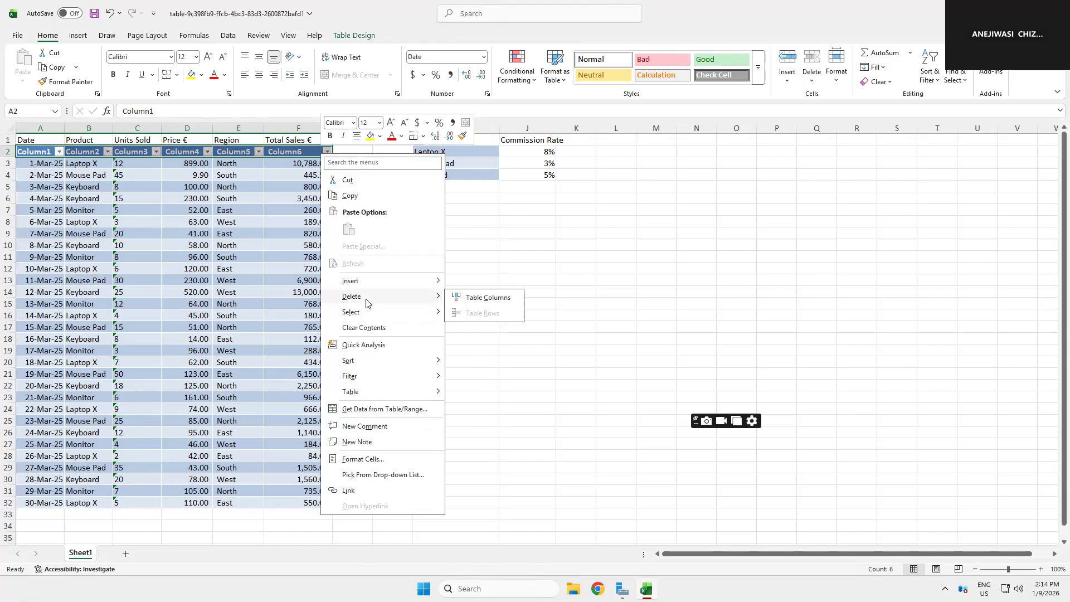
{"action": "left_click", "coordinate": [483, 299]}
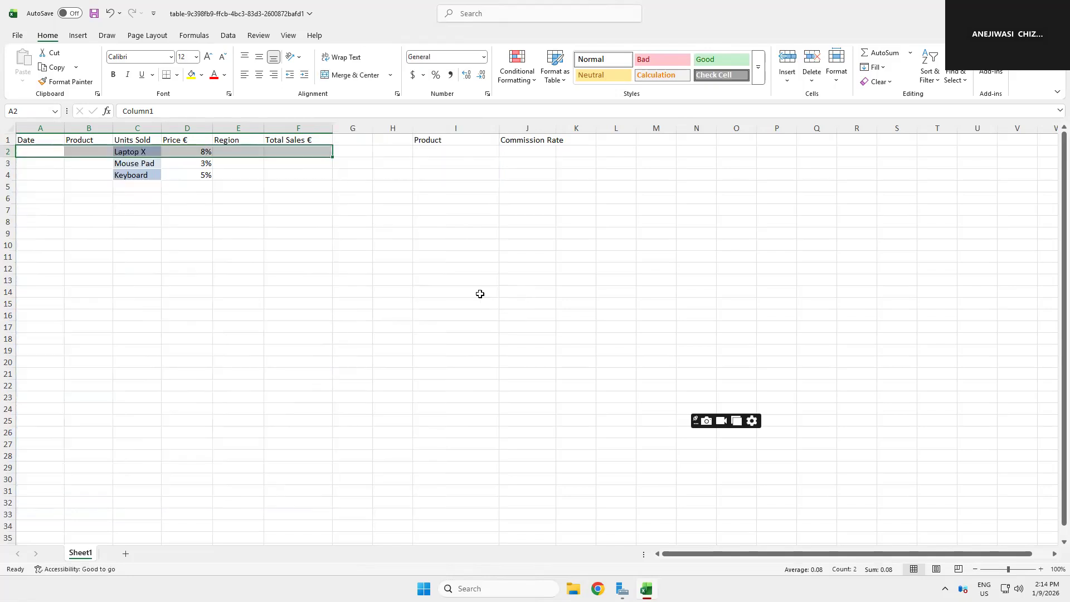
{"action": "left_click", "coordinate": [111, 17]}
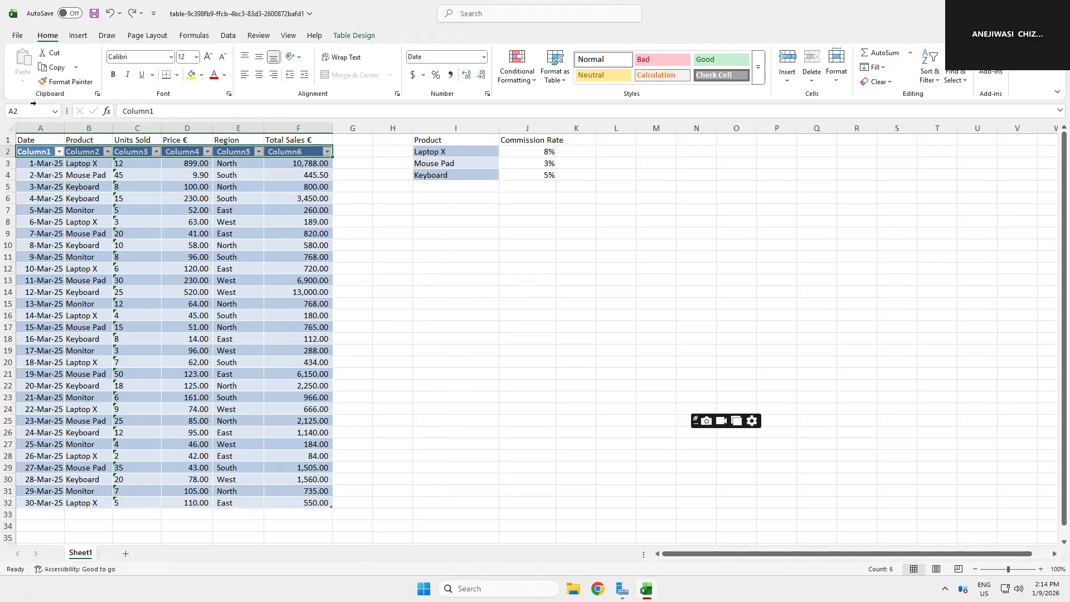
Step: Convert the Product and Commission Rate list in I1:J5 into a table with headers
{"action": "left_click", "coordinate": [79, 36]}
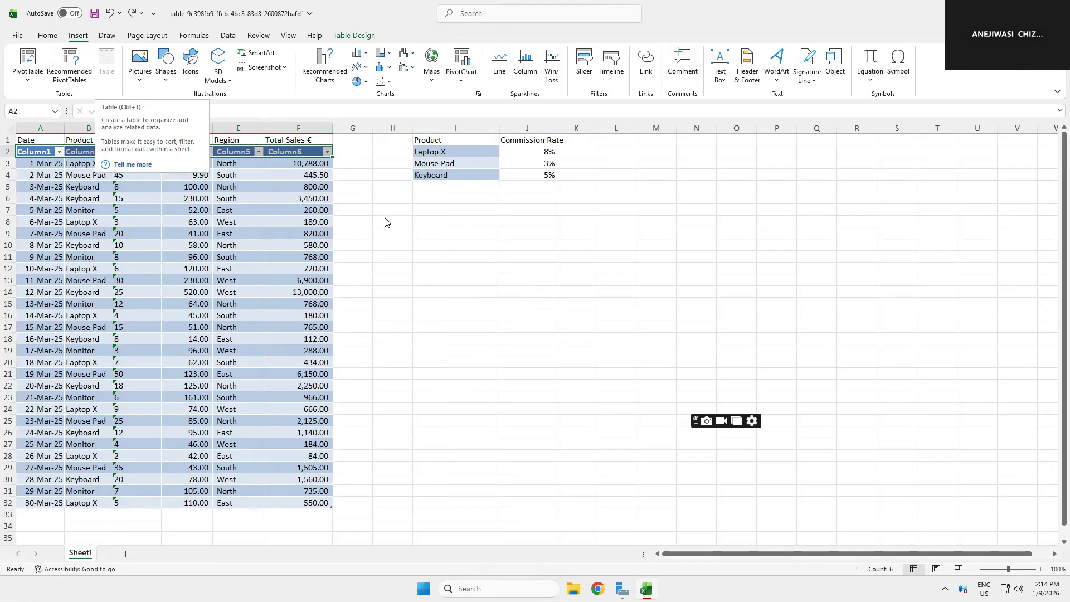
{"action": "left_click", "coordinate": [433, 140]}
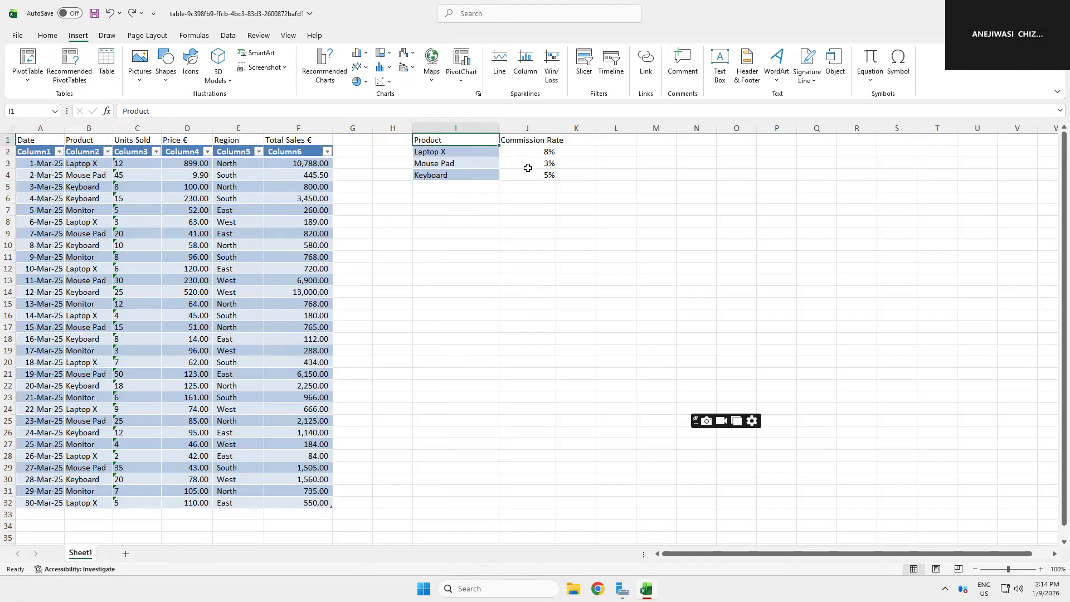
{"action": "left_click", "coordinate": [551, 185], "text": "shift"}
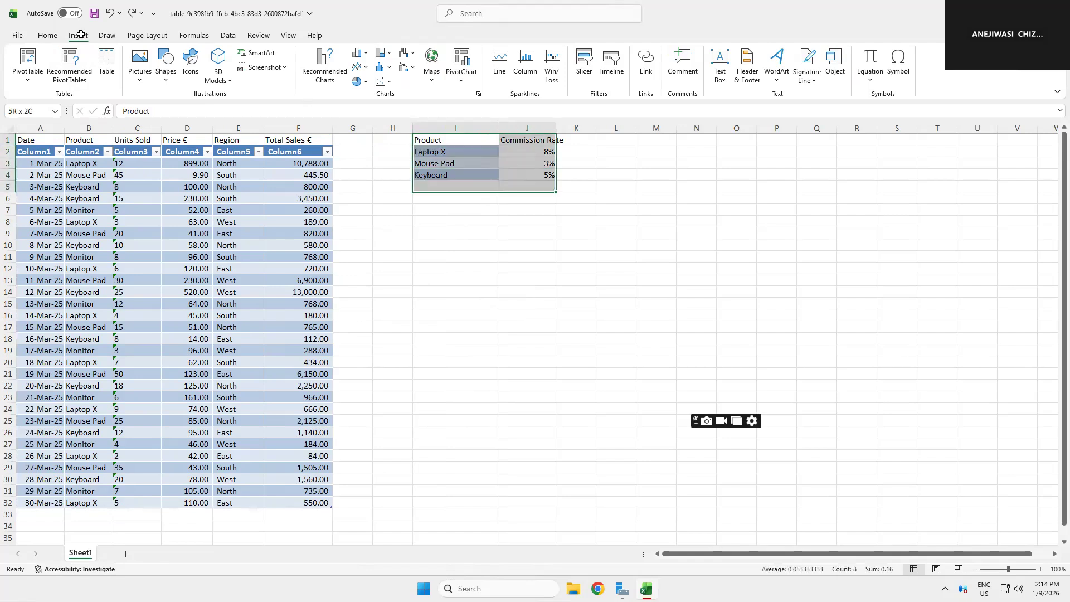
{"action": "left_click", "coordinate": [108, 61]}
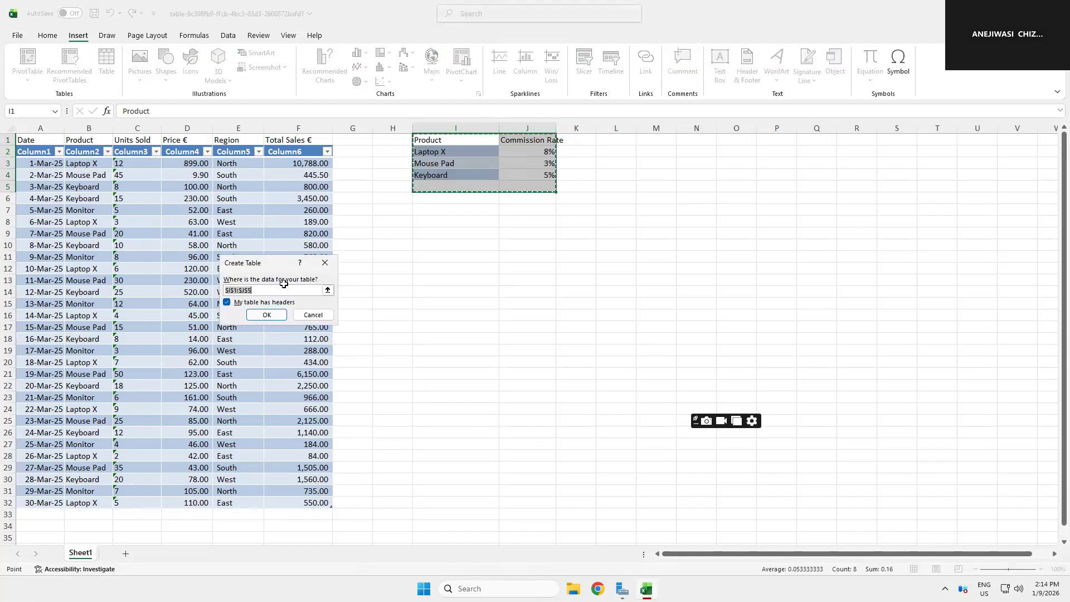
{"action": "left_click", "coordinate": [267, 315]}
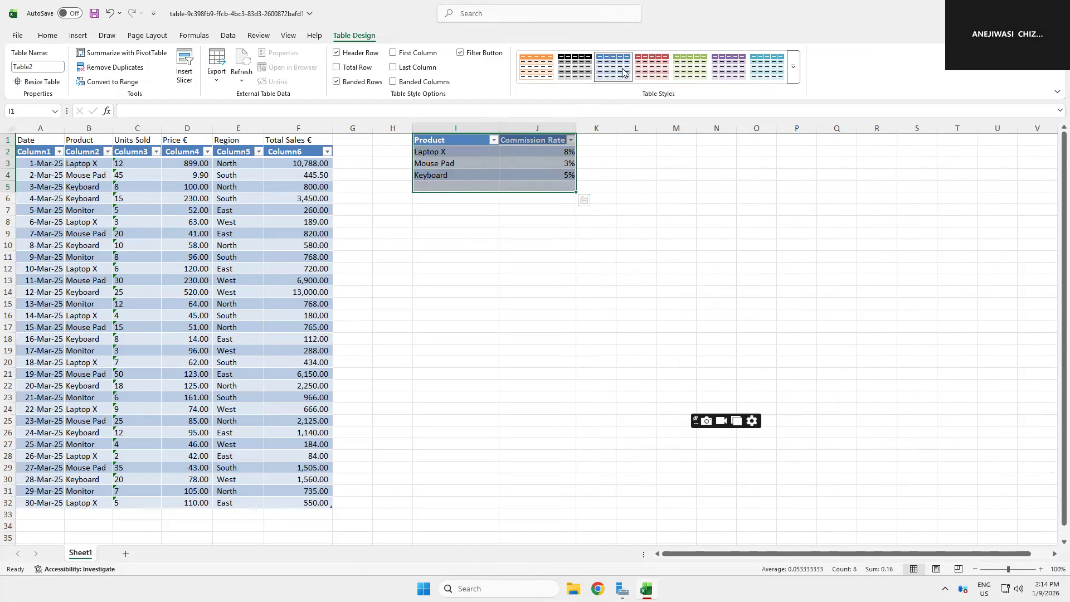
Step: Copy the product and rate rows and paste them one row lower, starting at I3
{"action": "left_click", "coordinate": [418, 152]}
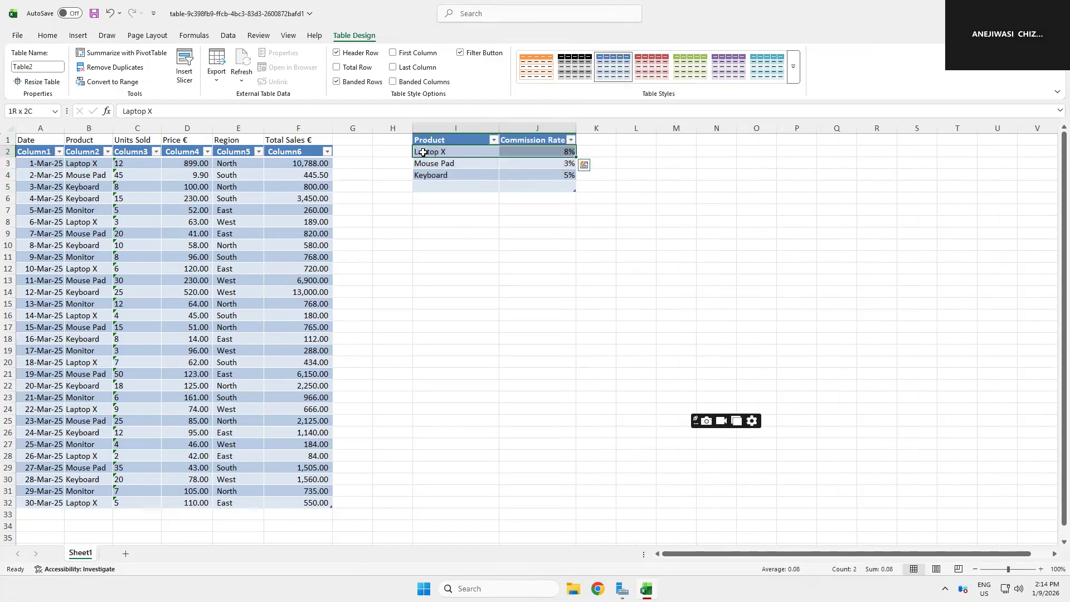
{"action": "left_click", "coordinate": [502, 188], "text": "shift"}
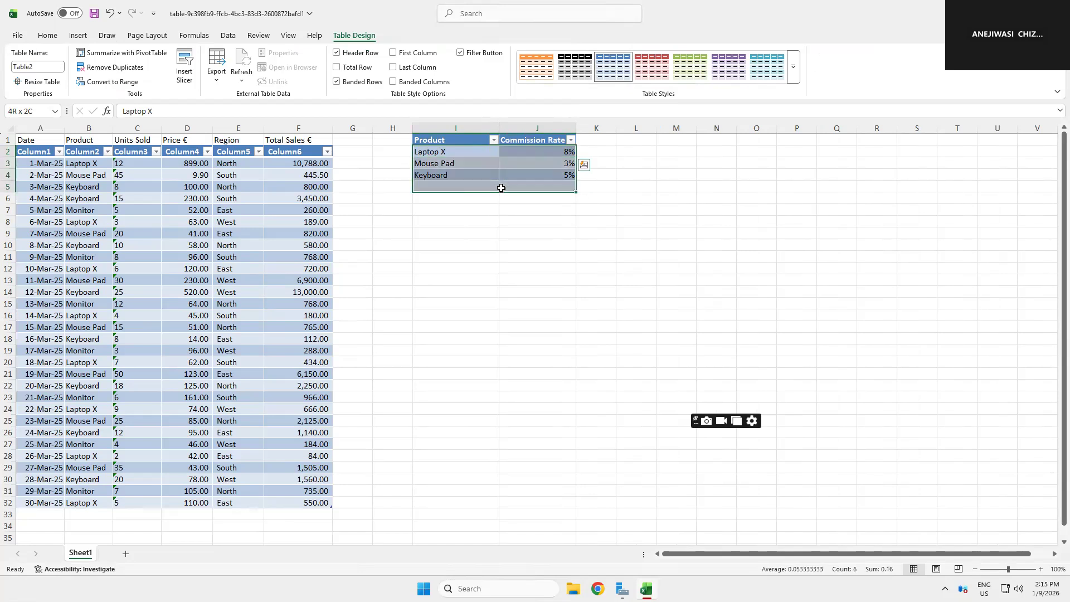
{"action": "left_click", "coordinate": [44, 36]}
{"action": "key", "text": "ctrl+c"}
{"action": "left_click", "coordinate": [438, 165]}
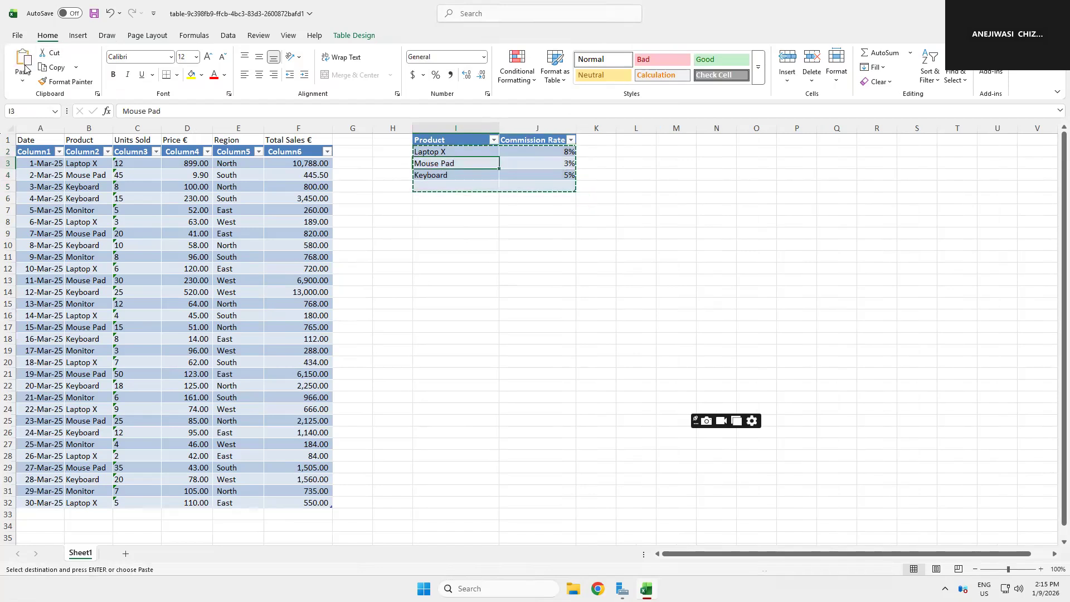
{"action": "key", "text": "Return"}
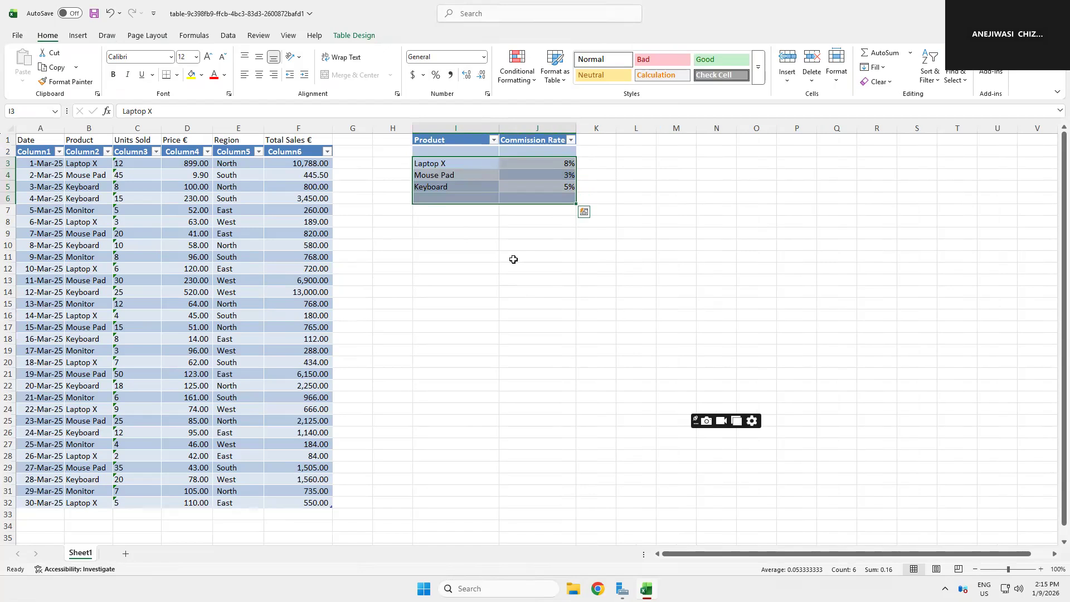
Step: Delete the empty column H so the commission table sits next to column G
{"action": "left_click", "coordinate": [514, 259]}
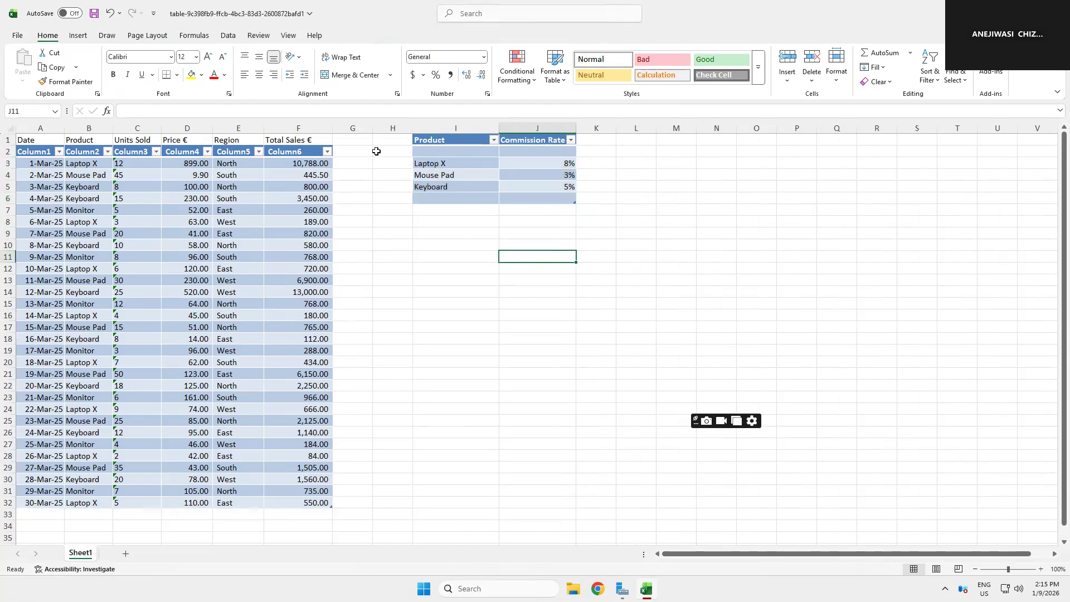
{"action": "left_click", "coordinate": [392, 122]}
{"action": "right_click", "coordinate": [393, 126]}
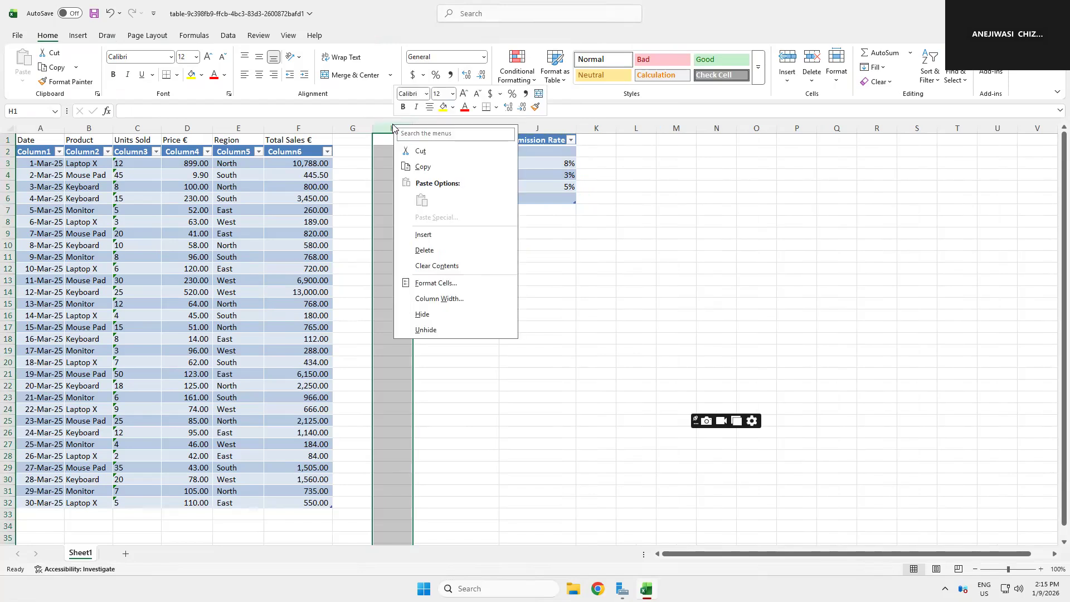
{"action": "left_click", "coordinate": [419, 251]}
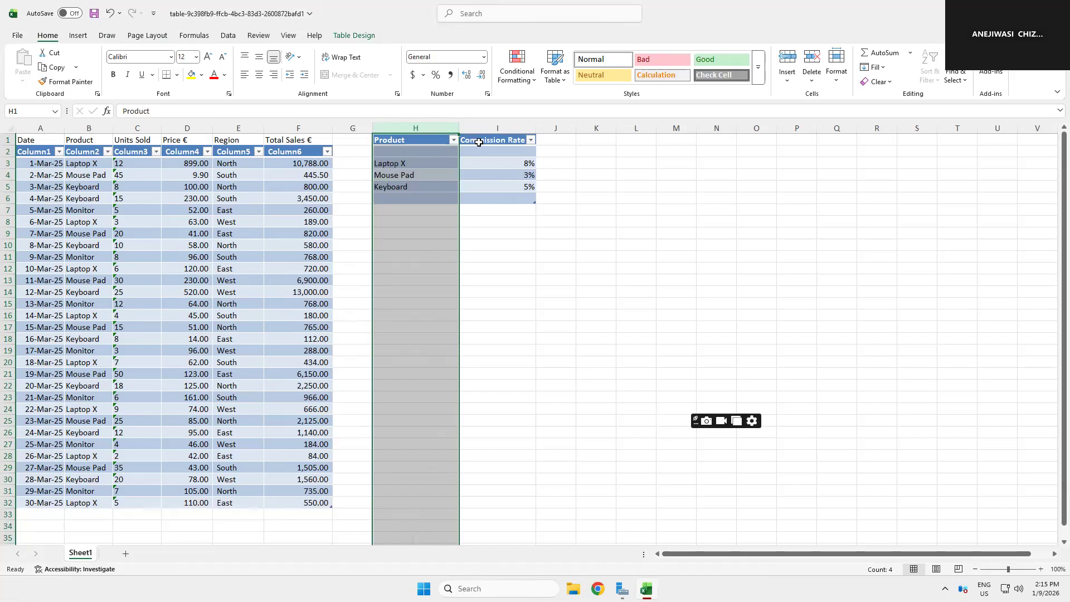
Step: Copy the Commission Rate header into G1 and widen column G to fit it
{"action": "left_click", "coordinate": [500, 164]}
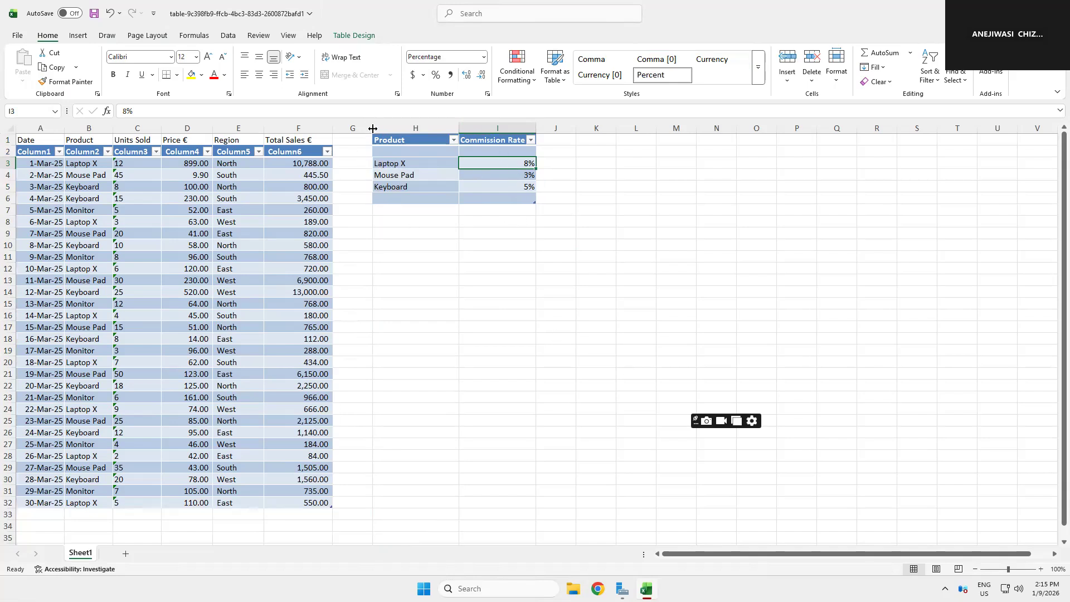
{"action": "left_click_drag", "start_coordinate": [373, 128], "coordinate": [393, 127]}
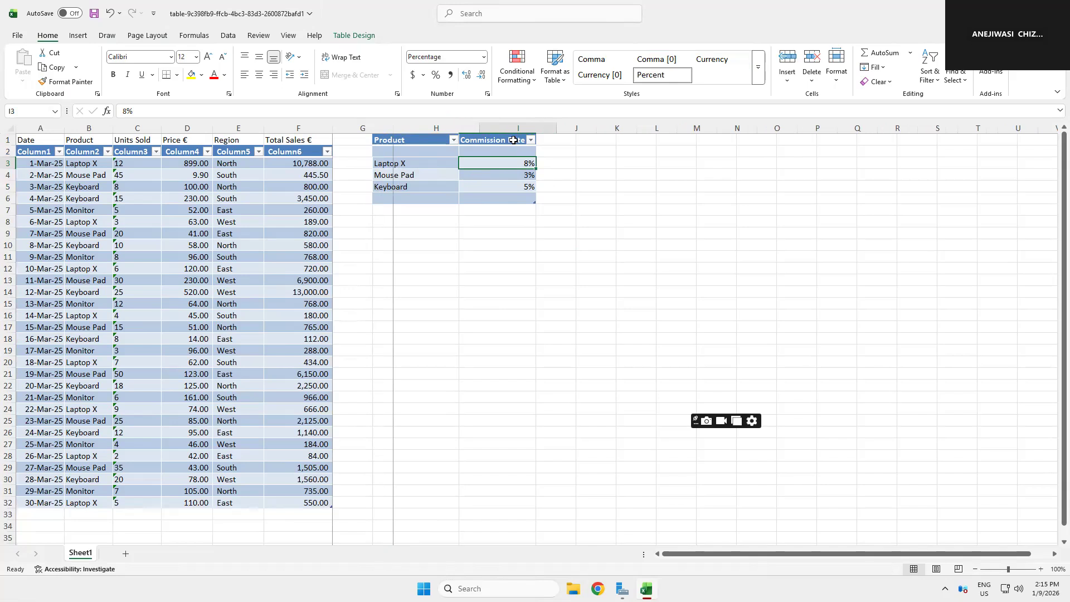
{"action": "left_click", "coordinate": [516, 143]}
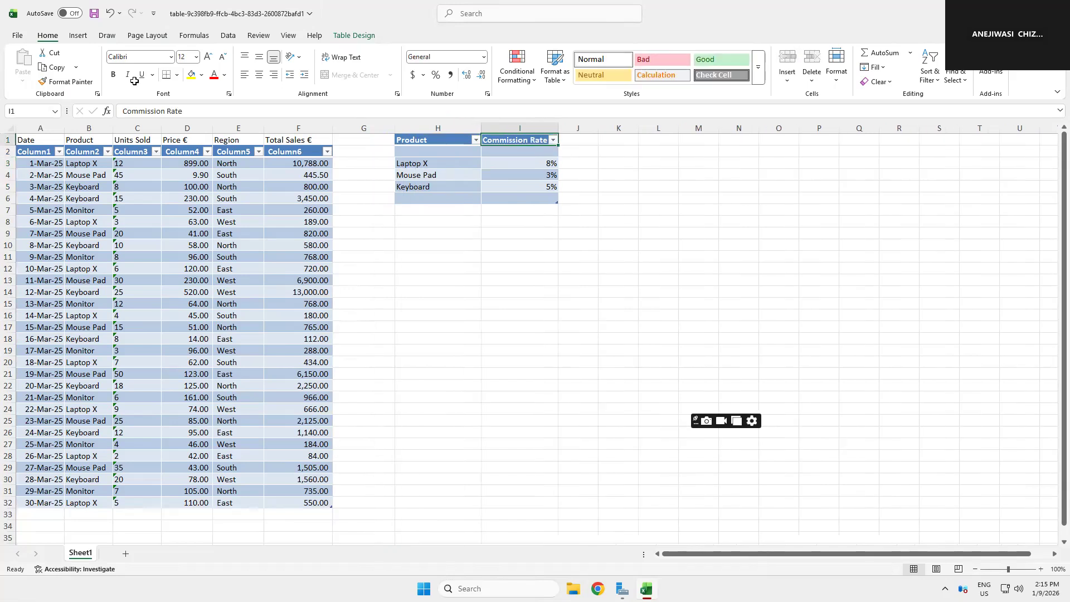
{"action": "left_click", "coordinate": [54, 68]}
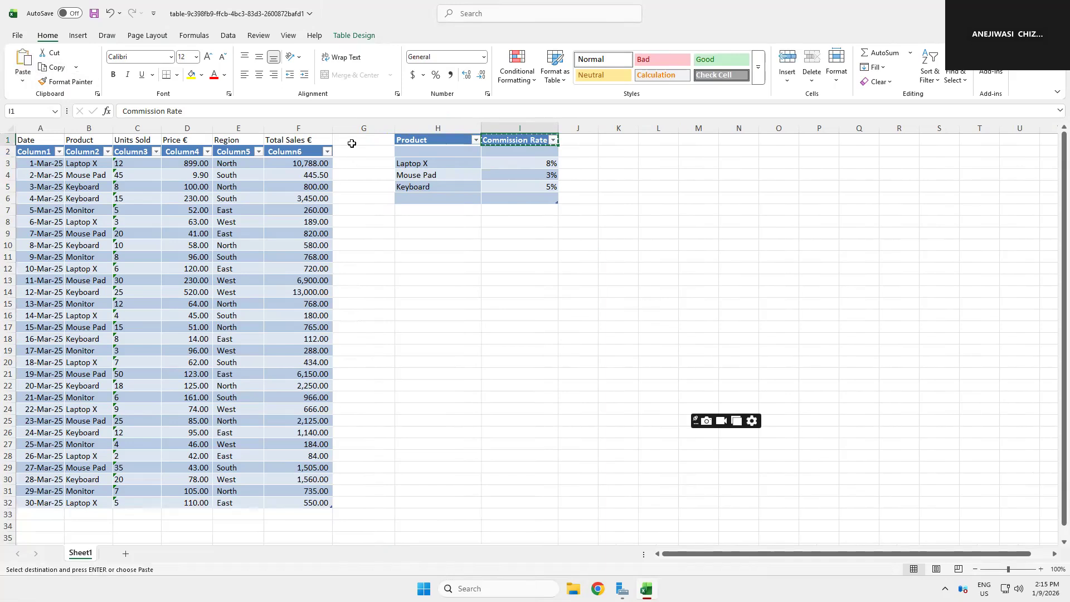
{"action": "left_click", "coordinate": [351, 140]}
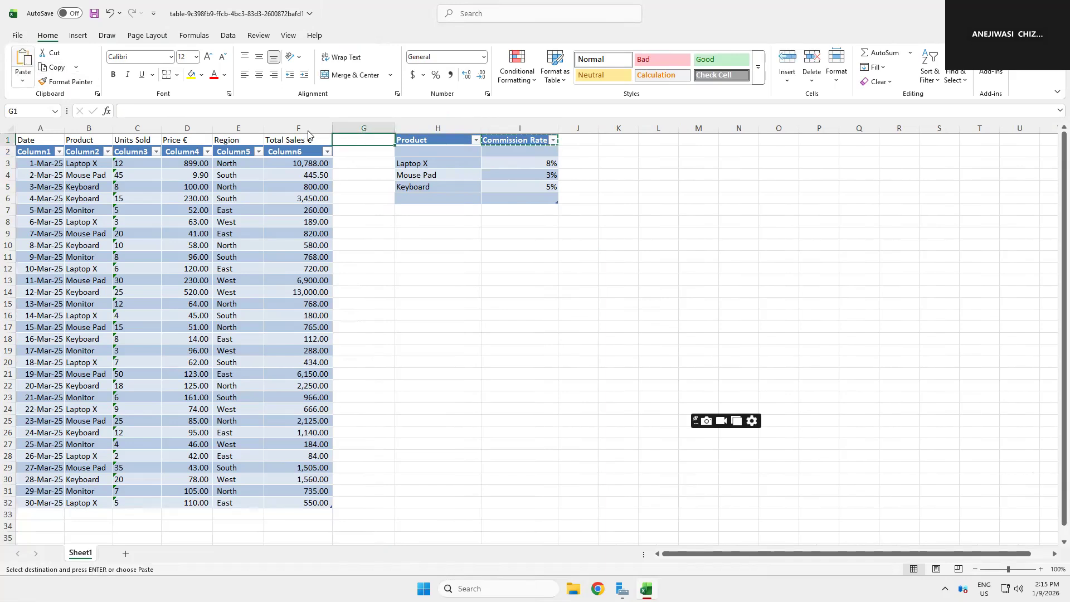
{"action": "key", "text": "ctrl+v"}
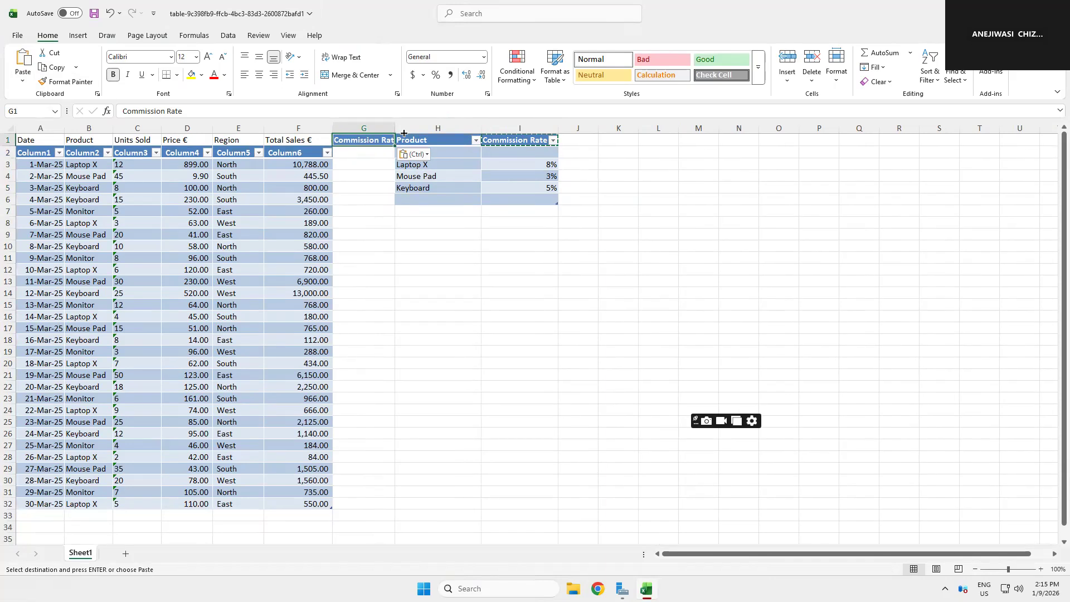
{"action": "left_click_drag", "start_coordinate": [395, 128], "coordinate": [427, 128]}
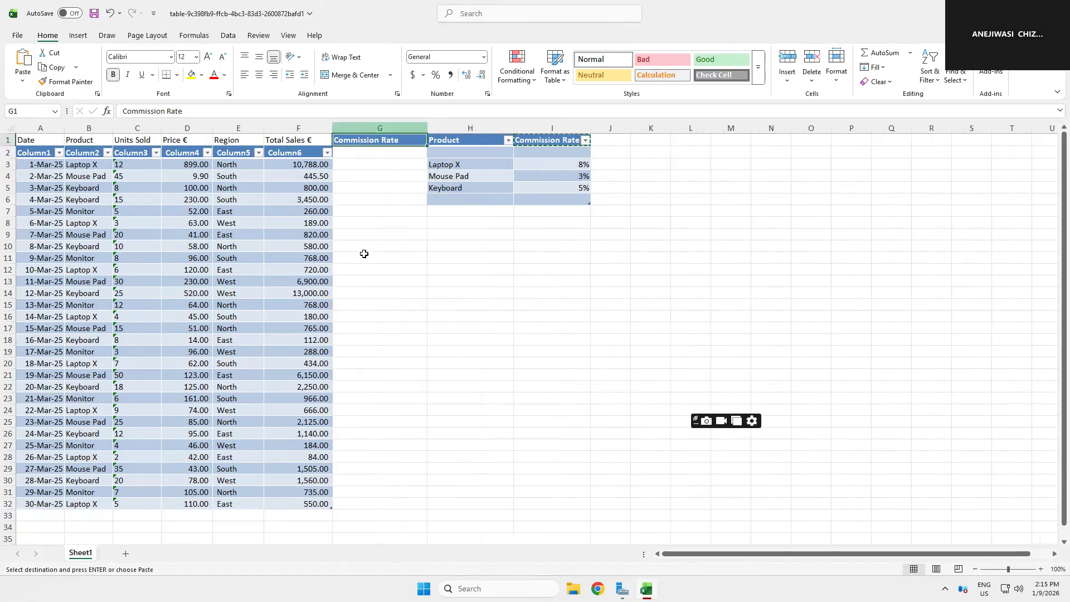
Step: Try to start a VLOOKUP formula in G3 using the row's Product as lookup value and the commission table
{"action": "left_click", "coordinate": [368, 164]}
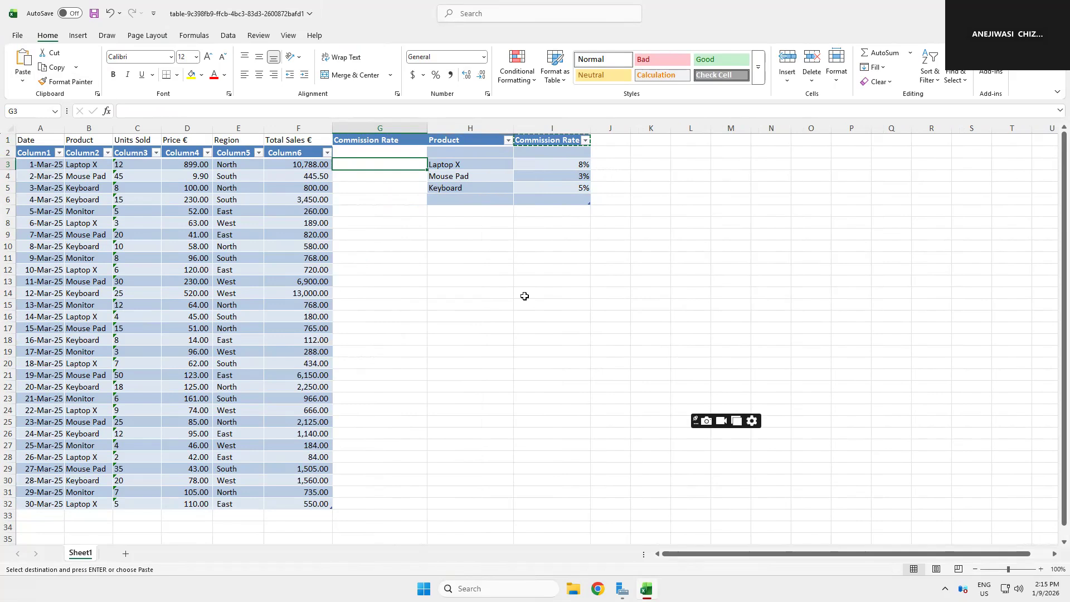
{"action": "key", "text": "Escape"}
{"action": "type", "text": "="}
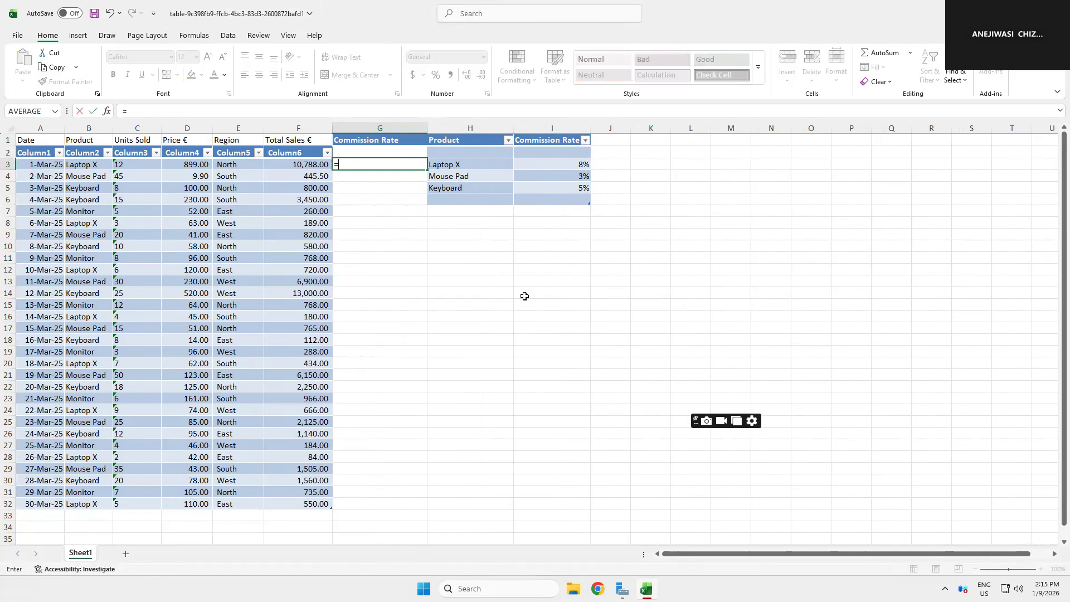
{"action": "type", "text": "vloo"}
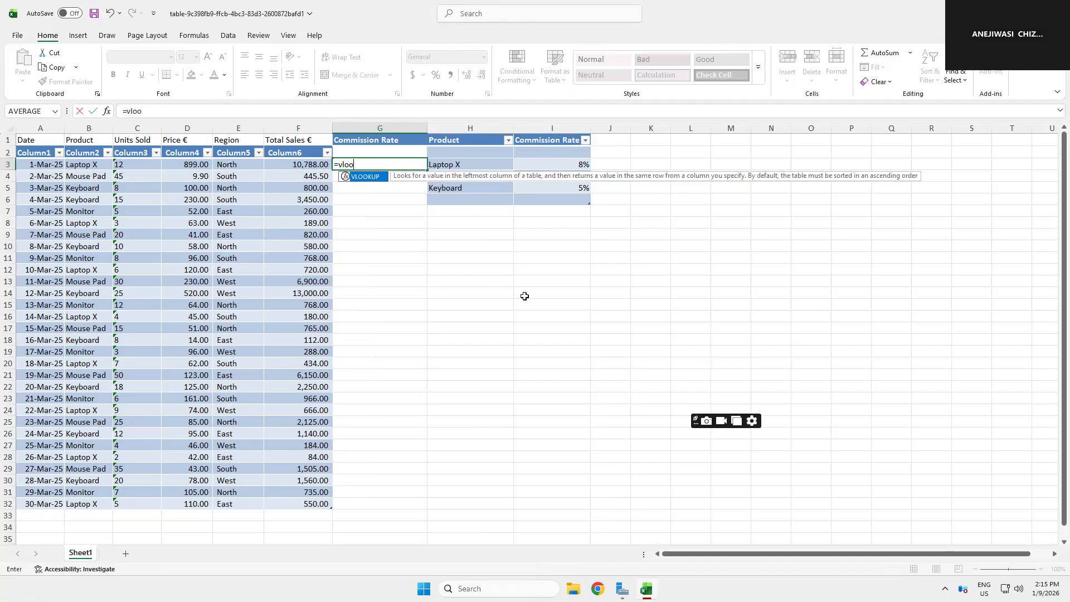
{"action": "type", "text": "kup"}
{"action": "type", "text": "("}
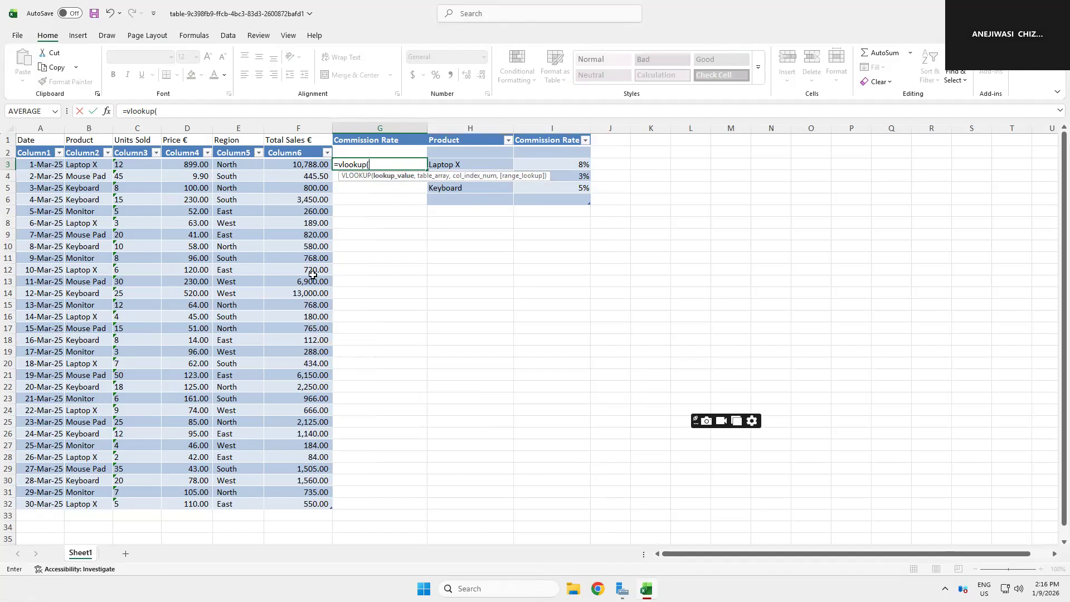
{"action": "left_click", "coordinate": [88, 167]}
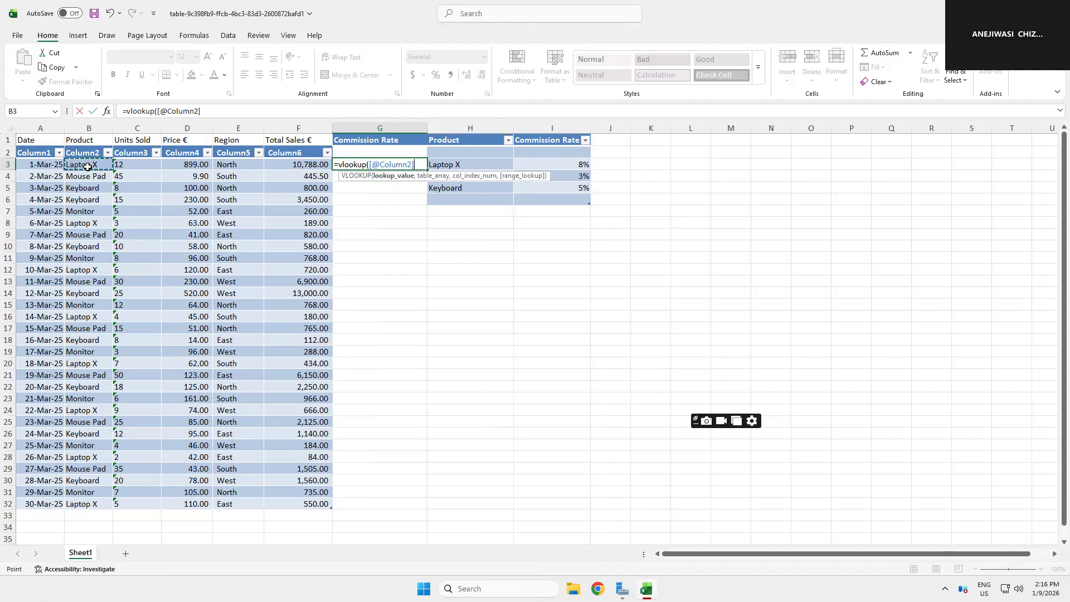
{"action": "type", "text": ","}
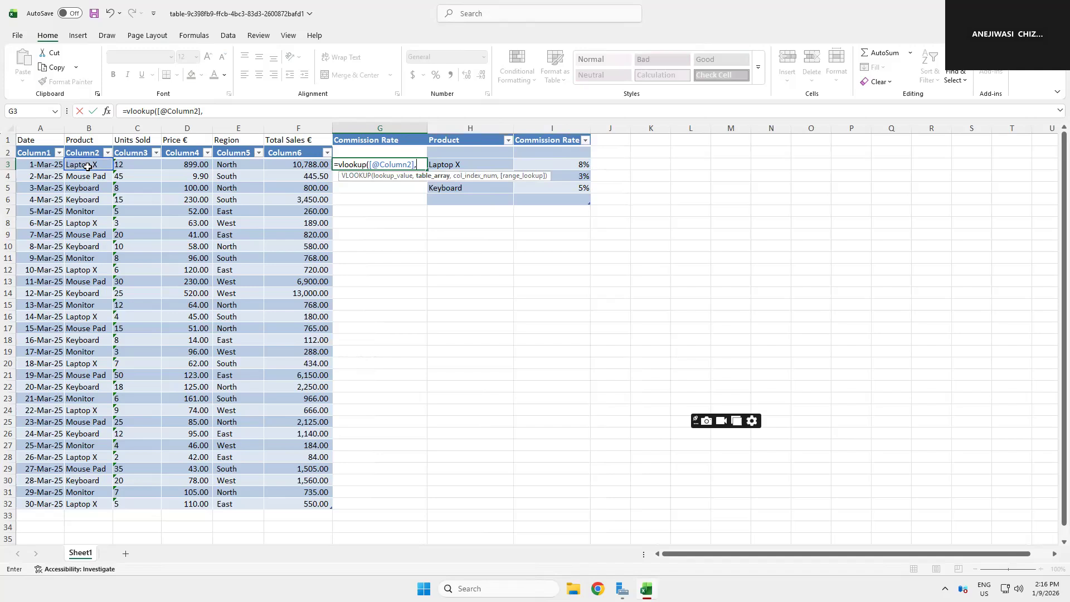
{"action": "type", "text": "$"}
{"action": "left_click", "coordinate": [465, 165]}
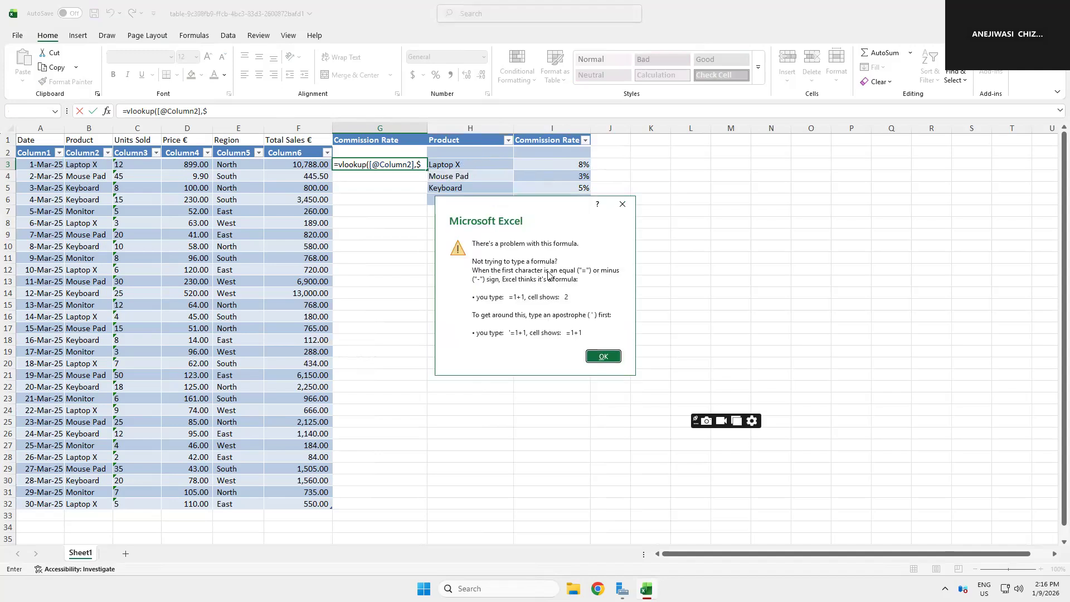
{"action": "left_click", "coordinate": [602, 360]}
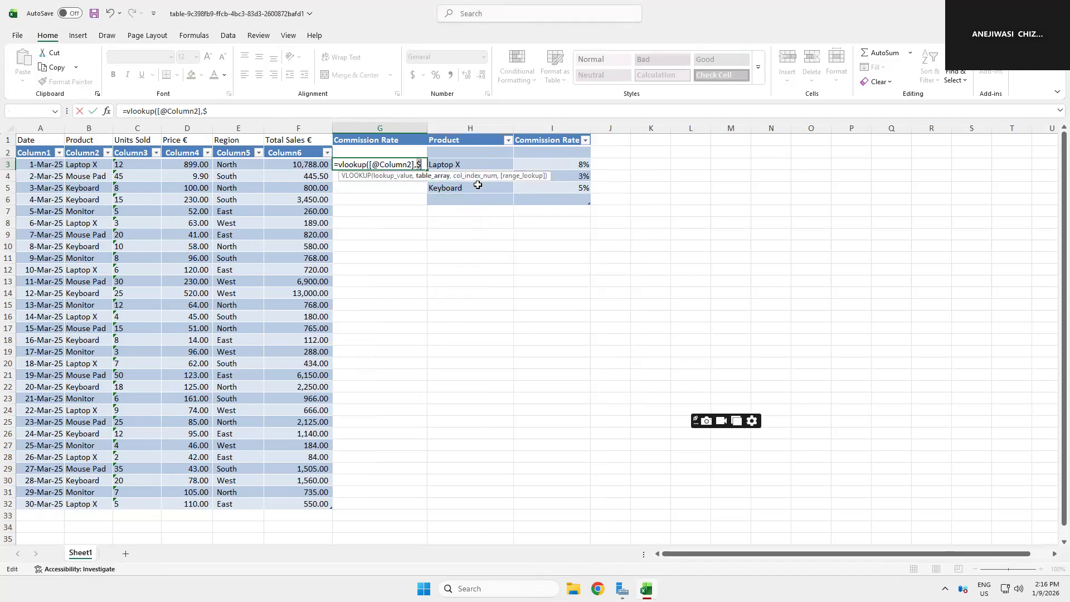
{"action": "left_click", "coordinate": [445, 164]}
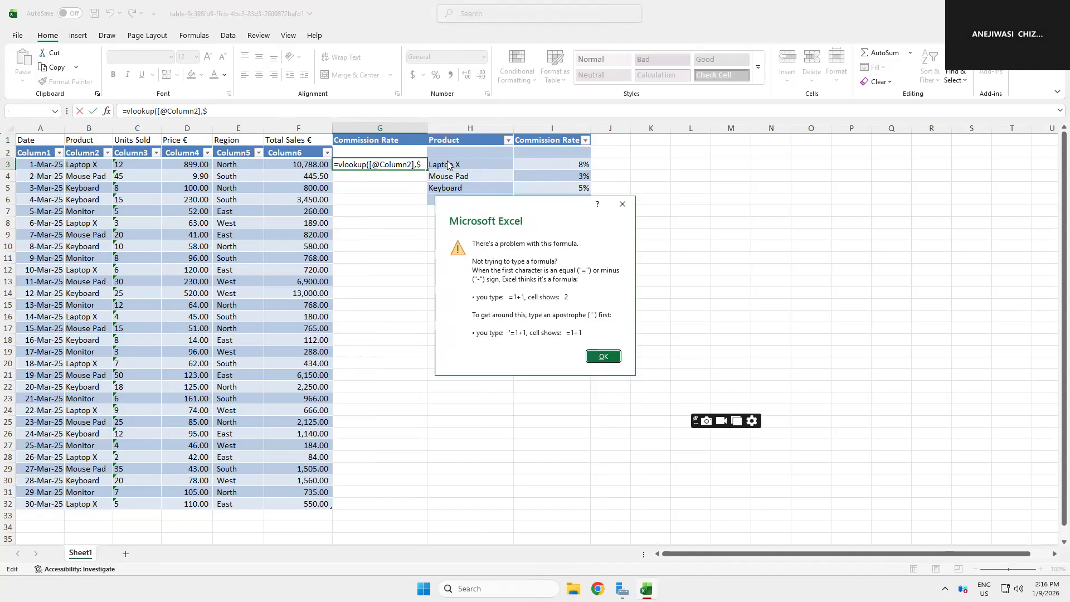
{"action": "left_click", "coordinate": [605, 357]}
Step: Try to set the table array argument from the commission table and confirm the formula
{"action": "key", "text": "BackSpace"}
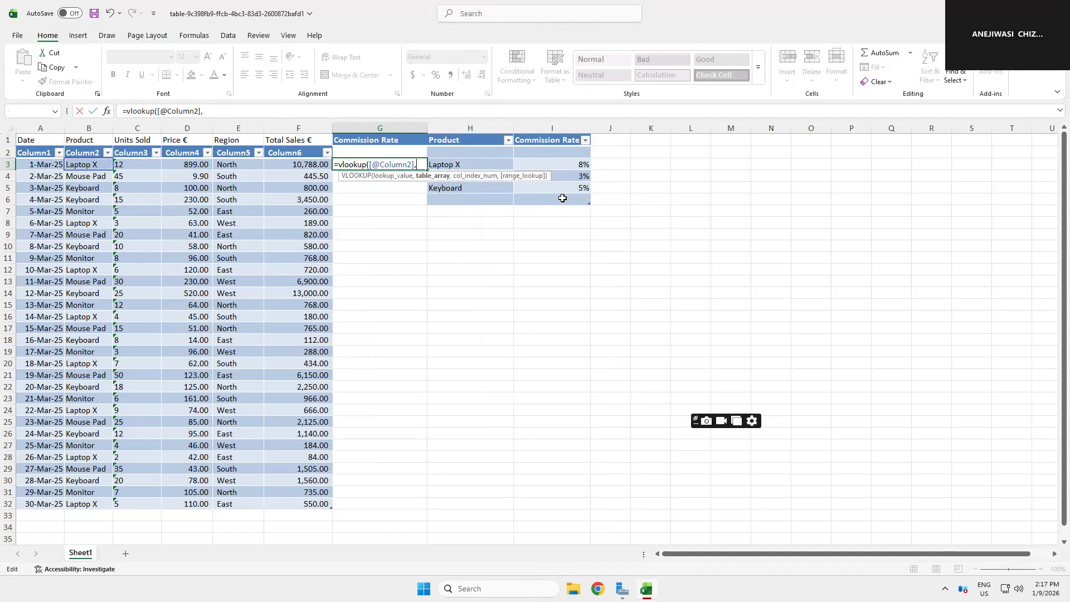
{"action": "left_click", "coordinate": [462, 162]}
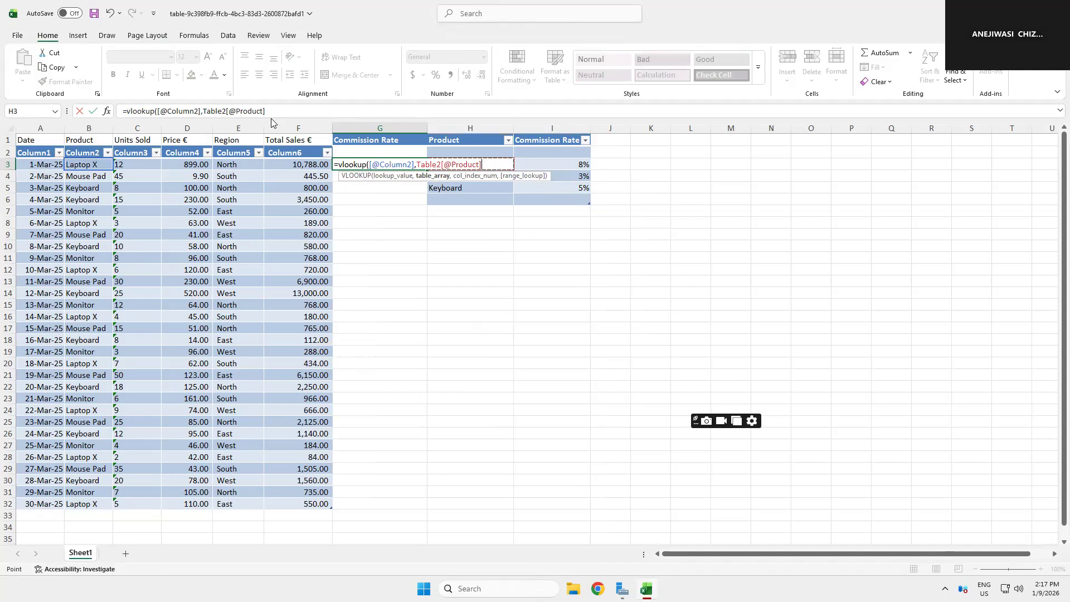
{"action": "left_click", "coordinate": [388, 255]}
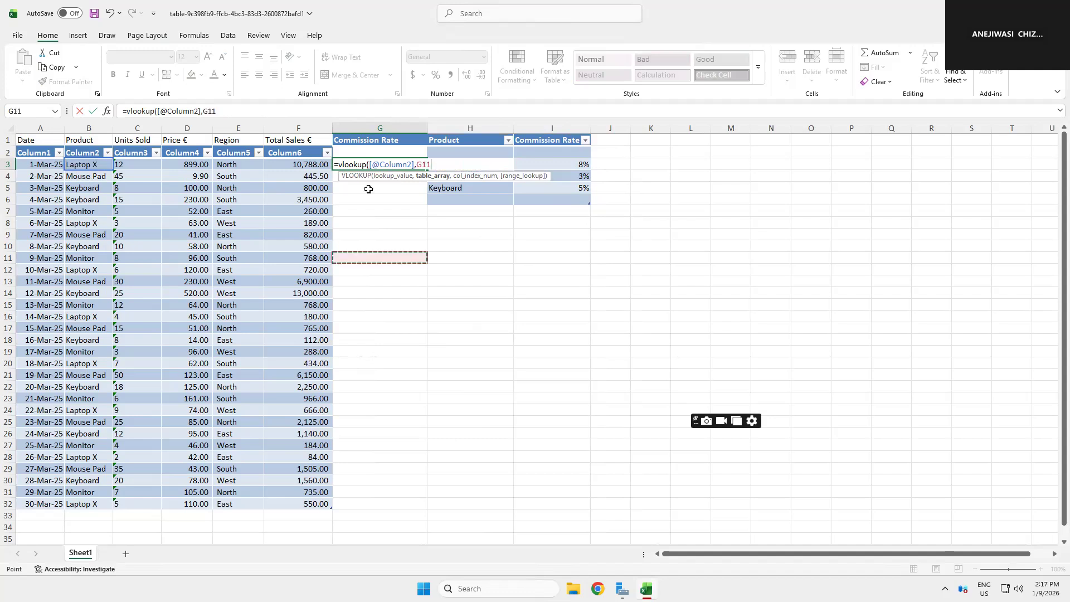
{"action": "key", "text": "Return"}
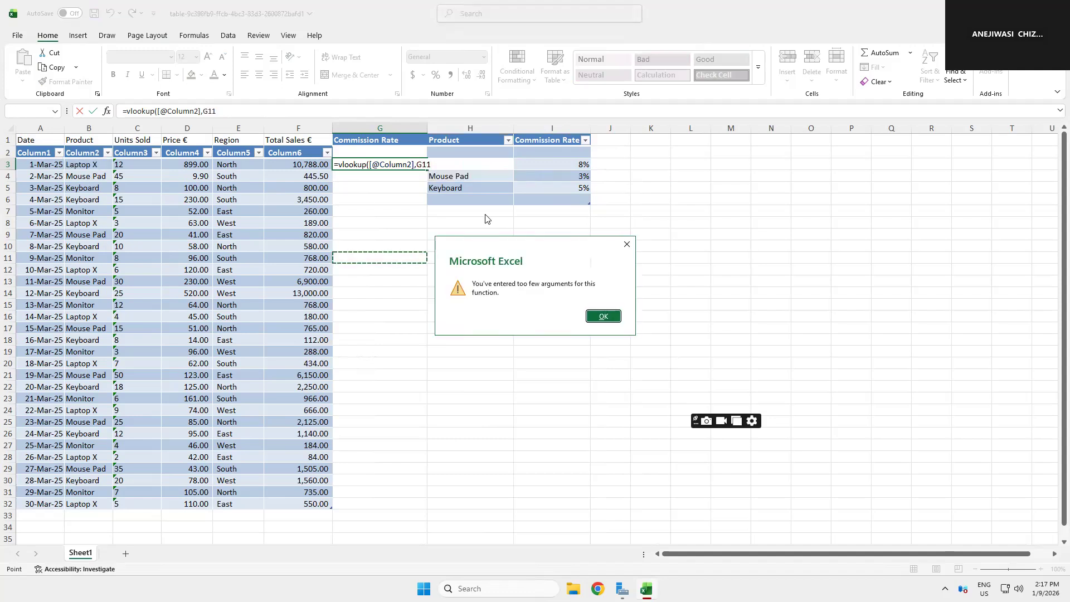
{"action": "left_click", "coordinate": [604, 317]}
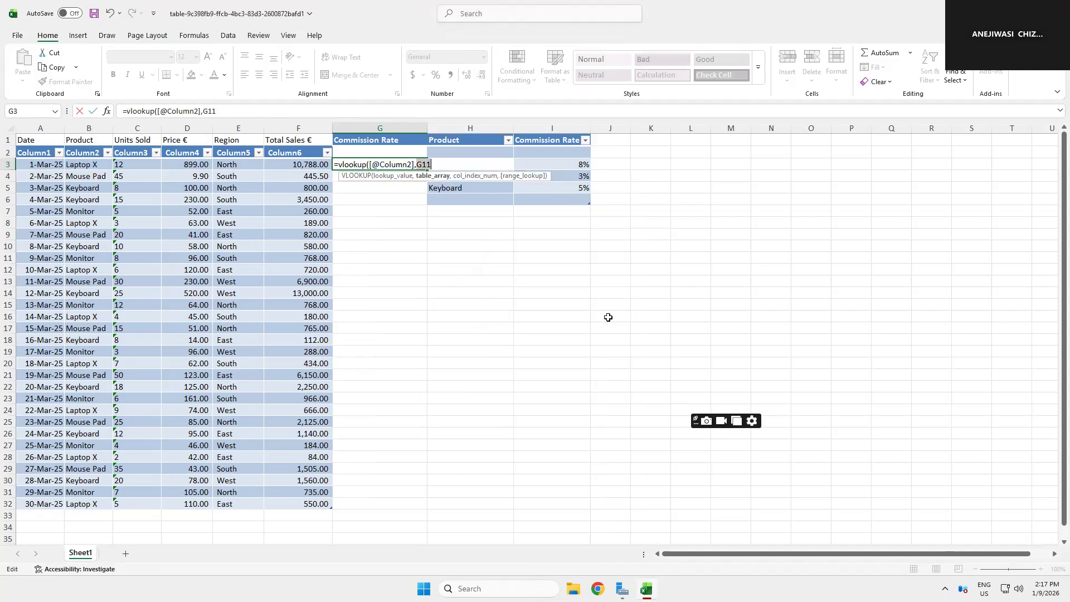
Step: Try selecting the sales range from A1 as the table array, then abandon the formula
{"action": "left_click", "coordinate": [414, 213]}
{"action": "left_click", "coordinate": [35, 140]}
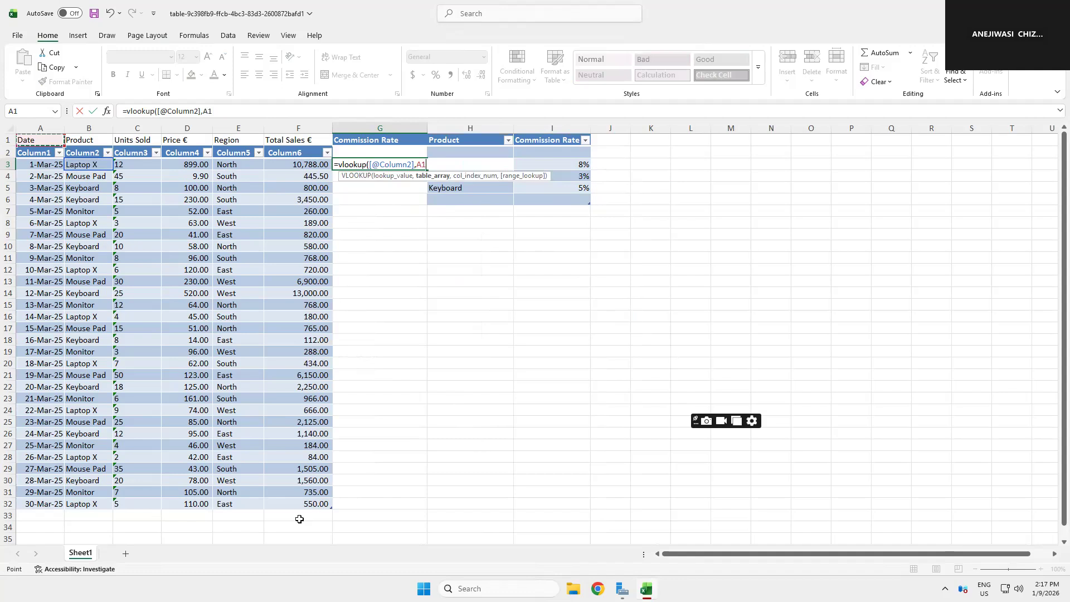
{"action": "left_click_drag", "start_coordinate": [40, 153], "coordinate": [113, 64]}
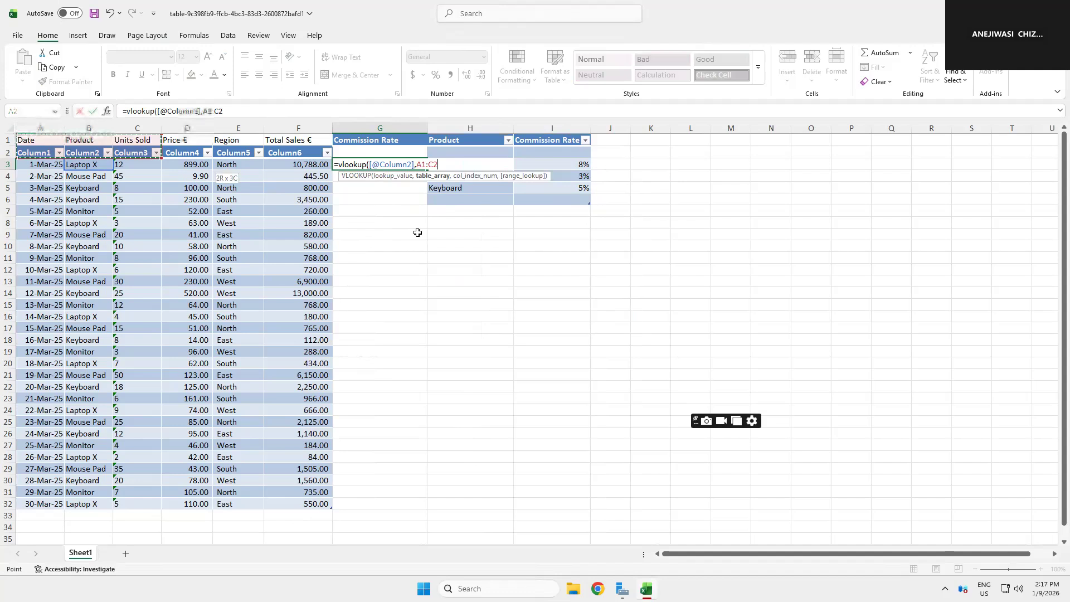
{"action": "key", "text": "shift+Right"}
{"action": "key", "text": "shift+Right"}
{"action": "key", "text": "shift+Down"}
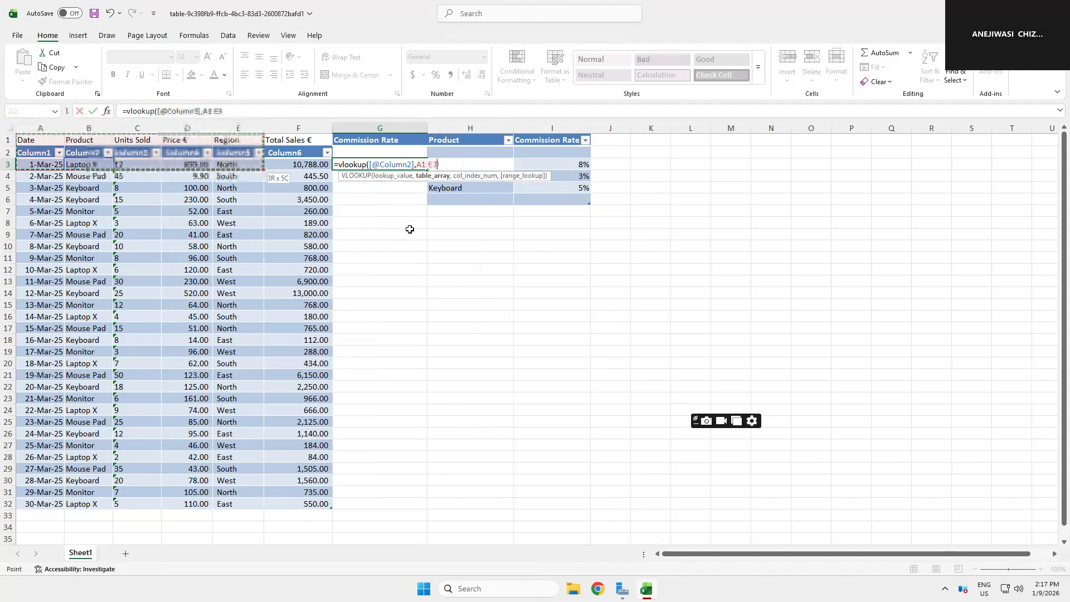
{"action": "key", "text": "shift+Right"}
{"action": "key", "text": "shift+Right"}
{"action": "key", "text": "shift+Right"}
{"action": "key", "text": "shift+Down"}
{"action": "key", "text": "shift+Down"}
{"action": "key", "text": "shift+Down"}
{"action": "key", "text": "shift+Down"}
{"action": "key", "text": "shift+Down"}
{"action": "key", "text": "shift+Down"}
{"action": "key", "text": "shift+Down"}
{"action": "key", "text": "shift+Down"}
{"action": "key", "text": "shift+Down"}
{"action": "key", "text": "shift+Down"}
{"action": "key", "text": "shift+Down"}
{"action": "key", "text": "shift+Down"}
{"action": "key", "text": "shift+Down"}
{"action": "key", "text": "shift+Down"}
{"action": "key", "text": "shift+Down"}
{"action": "key", "text": "shift+Down"}
{"action": "key", "text": "shift+Down"}
{"action": "key", "text": "shift+Down"}
{"action": "key", "text": "shift+Down"}
{"action": "key", "text": "shift+Down"}
{"action": "key", "text": "ctrl+z"}
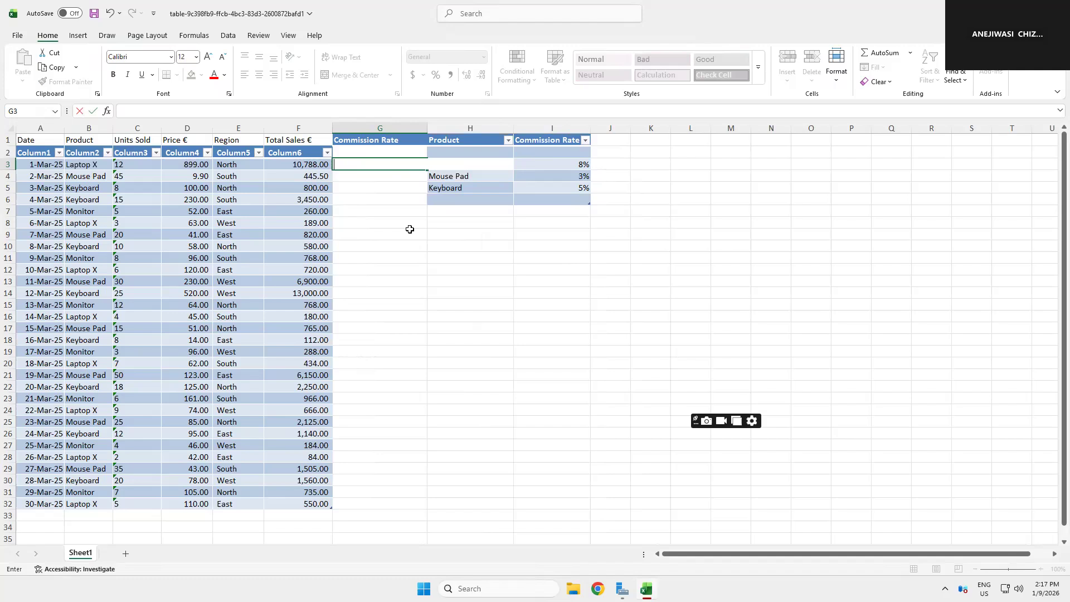
Step: Undo and redo recent edits to return the sheet to its plain, unformatted sales data
{"action": "key", "text": "ctrl+z"}
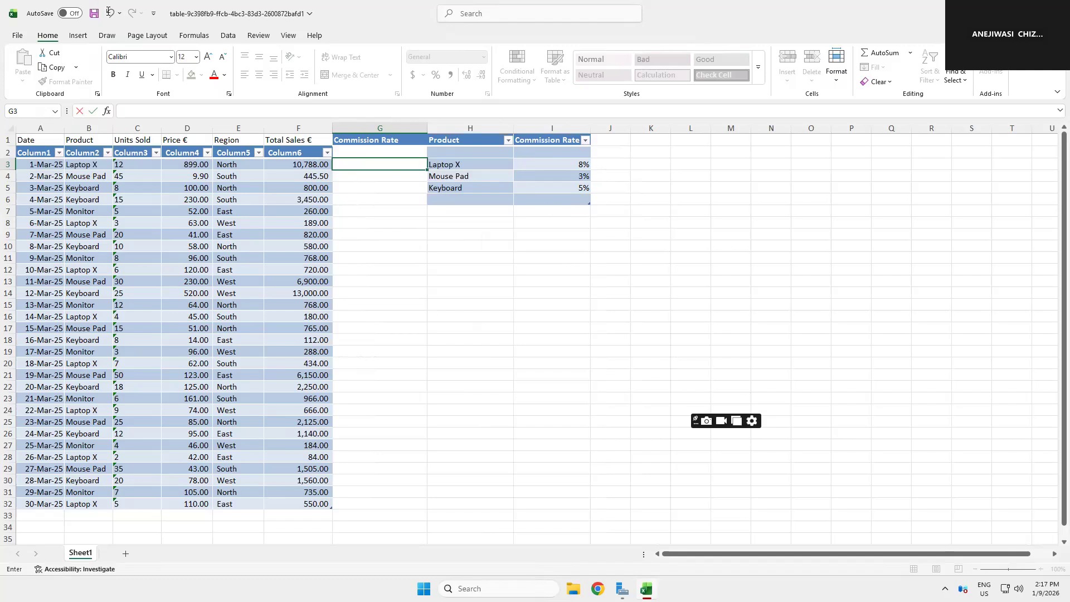
{"action": "left_click", "coordinate": [110, 12]}
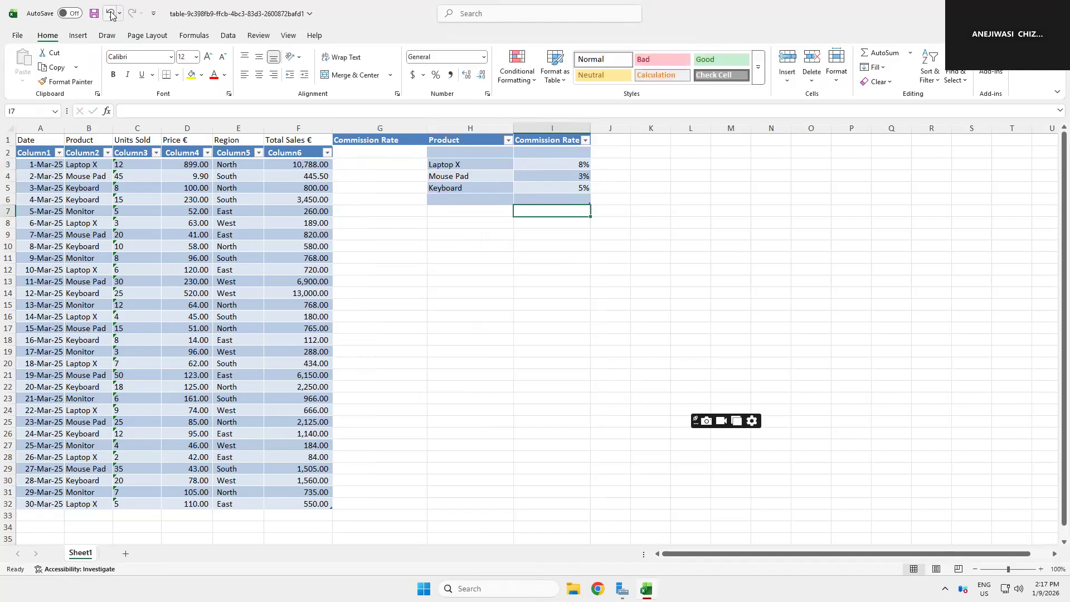
{"action": "left_click", "coordinate": [111, 14]}
{"action": "left_click", "coordinate": [111, 14]}
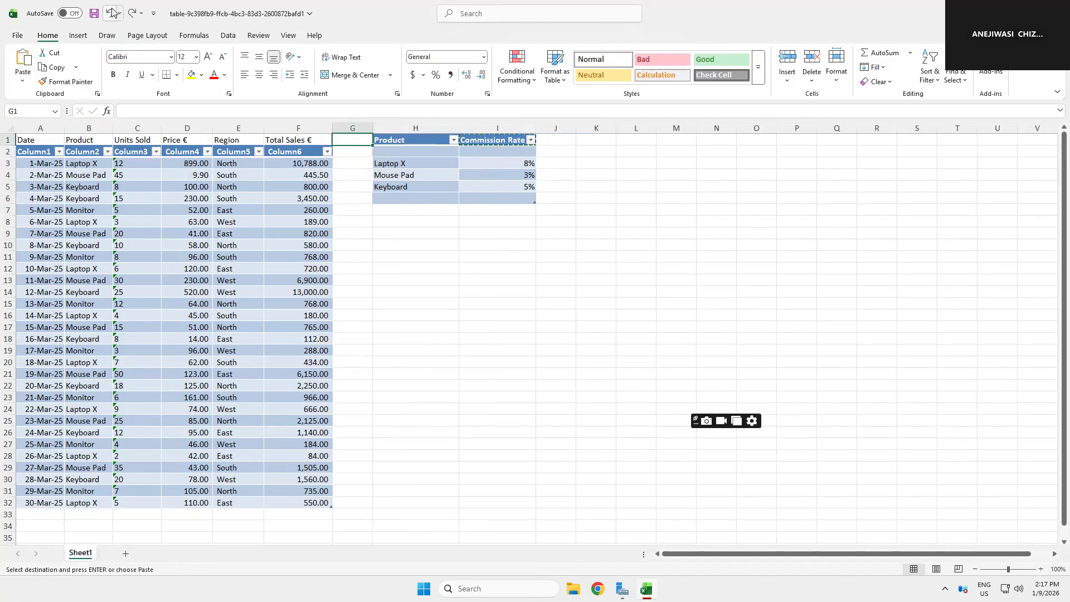
{"action": "left_click", "coordinate": [111, 13]}
{"action": "left_click", "coordinate": [111, 11]}
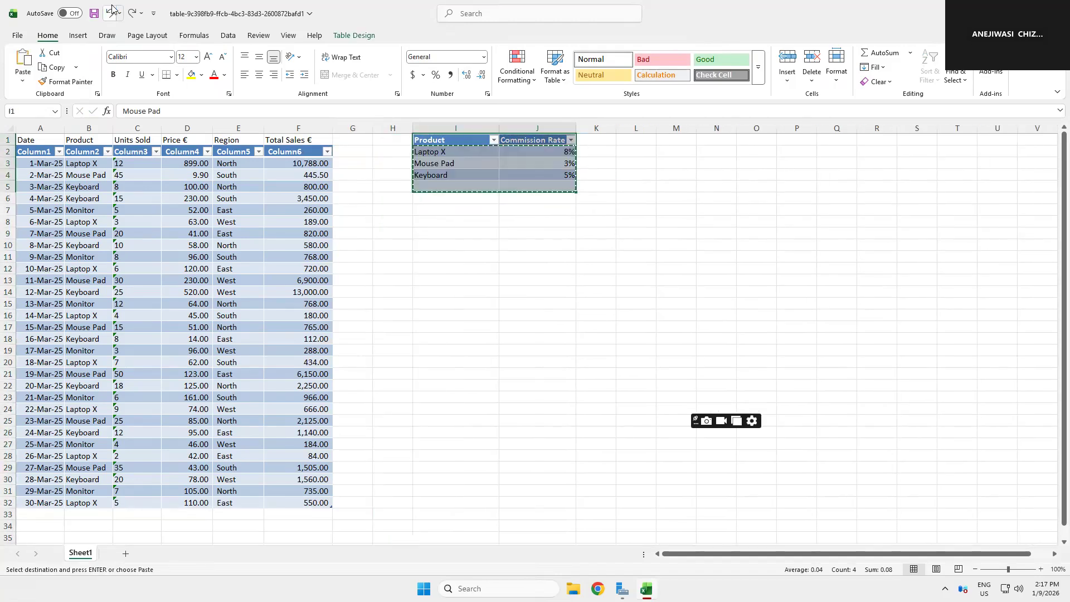
{"action": "left_click", "coordinate": [111, 10]}
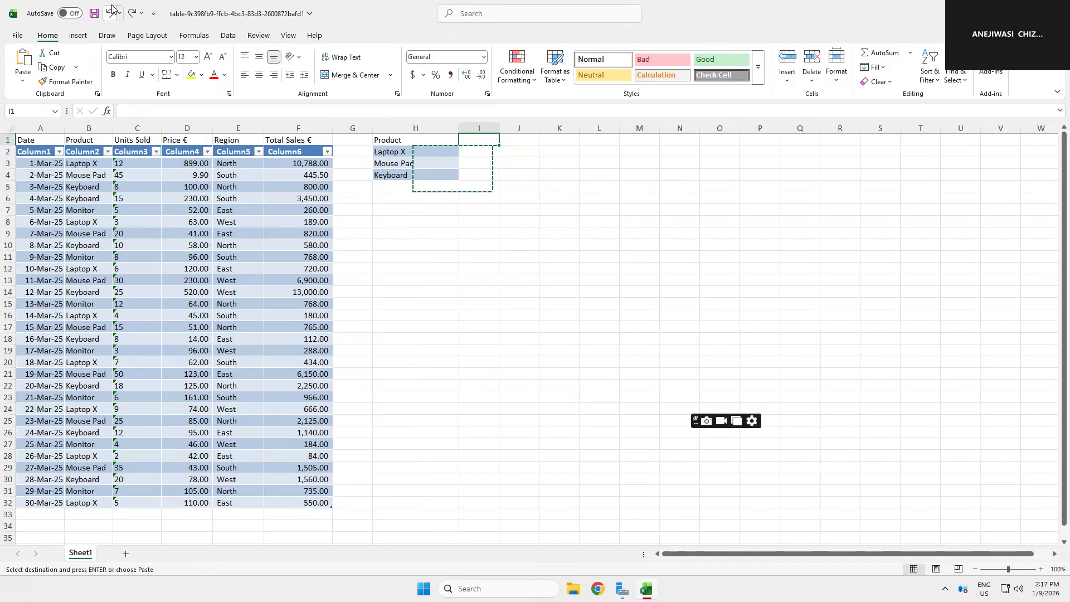
{"action": "left_click", "coordinate": [112, 10]}
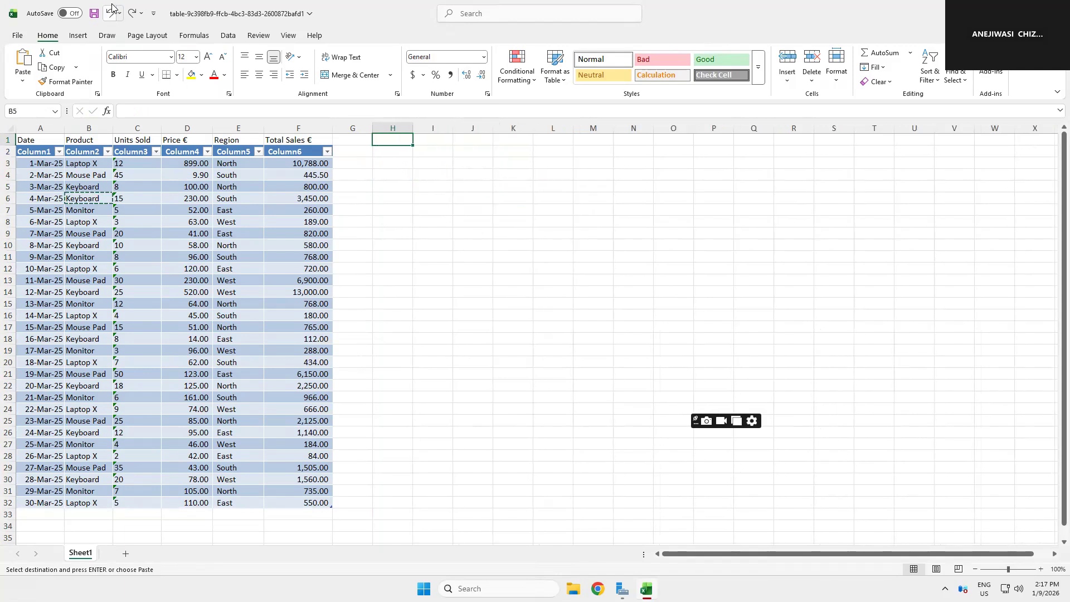
{"action": "left_click", "coordinate": [111, 10]}
{"action": "left_click", "coordinate": [112, 10]}
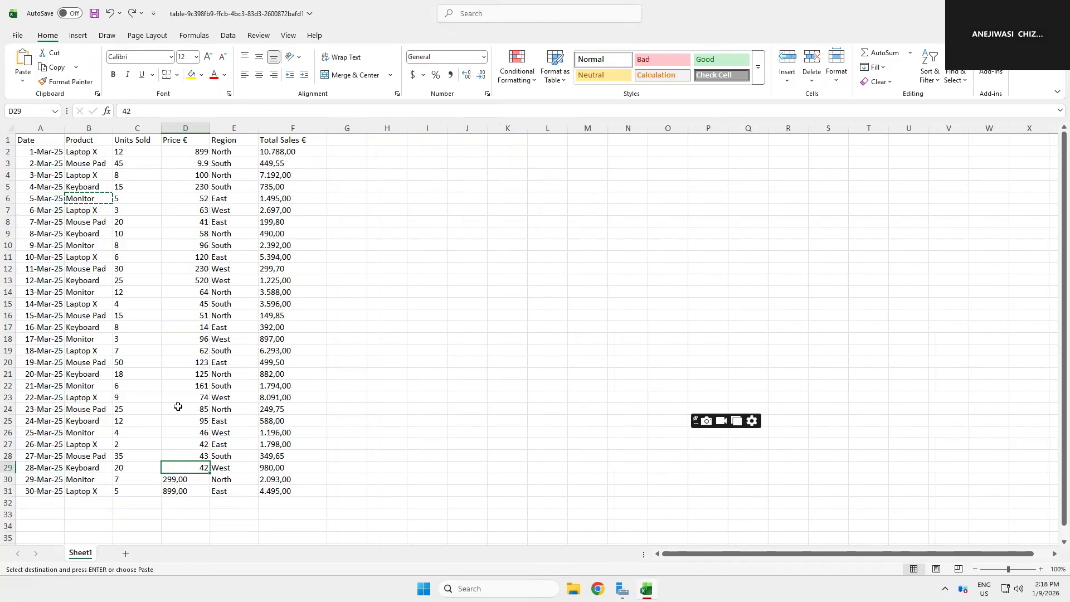
{"action": "left_click", "coordinate": [131, 13]}
{"action": "left_click", "coordinate": [131, 13]}
{"action": "left_click", "coordinate": [131, 13]}
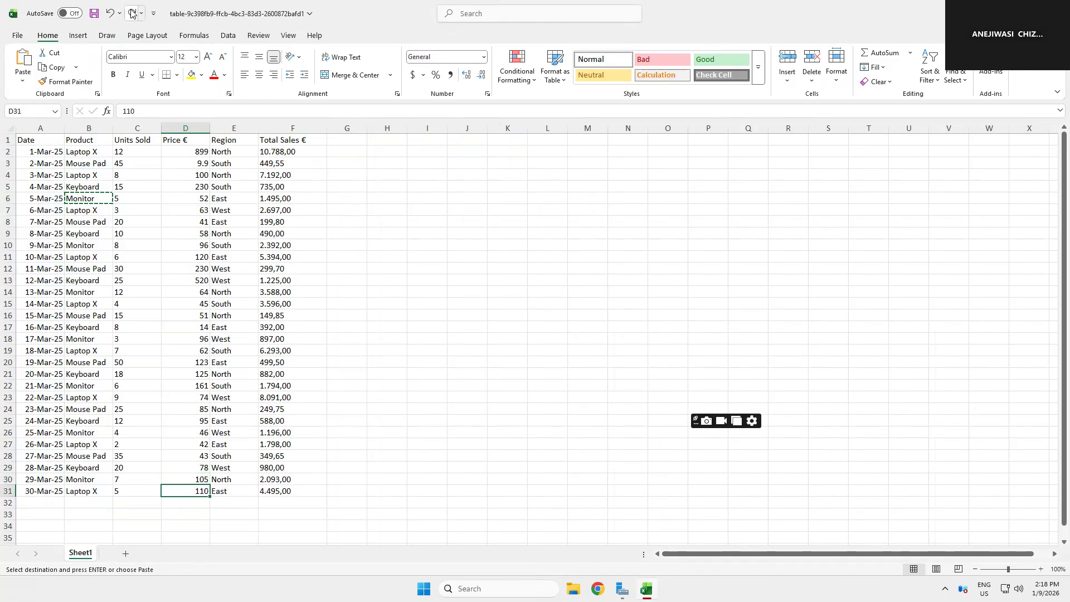
{"action": "left_click", "coordinate": [131, 13]}
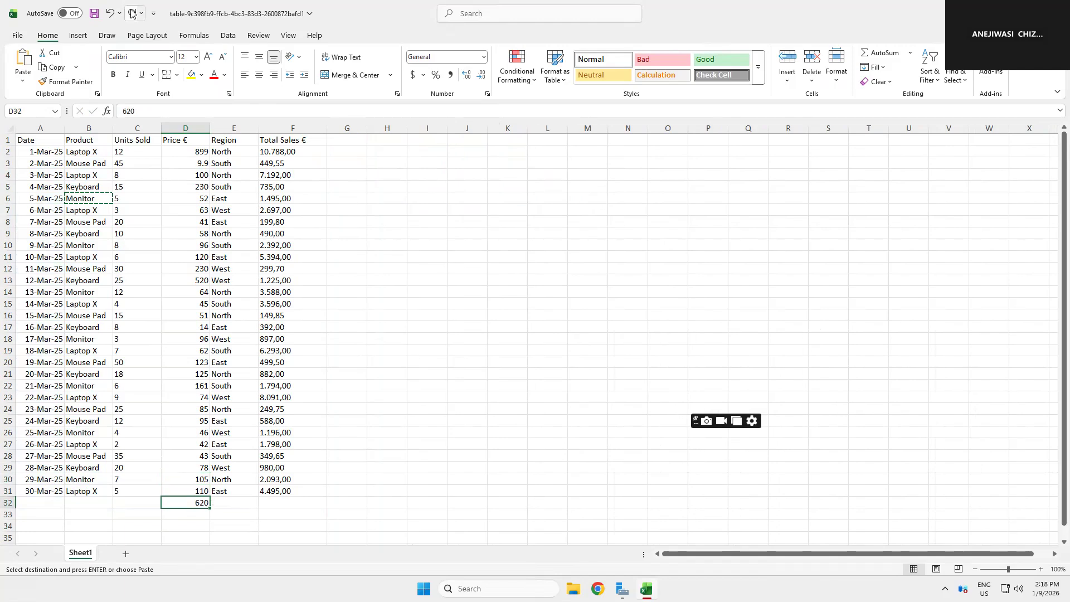
{"action": "left_click", "coordinate": [131, 12]}
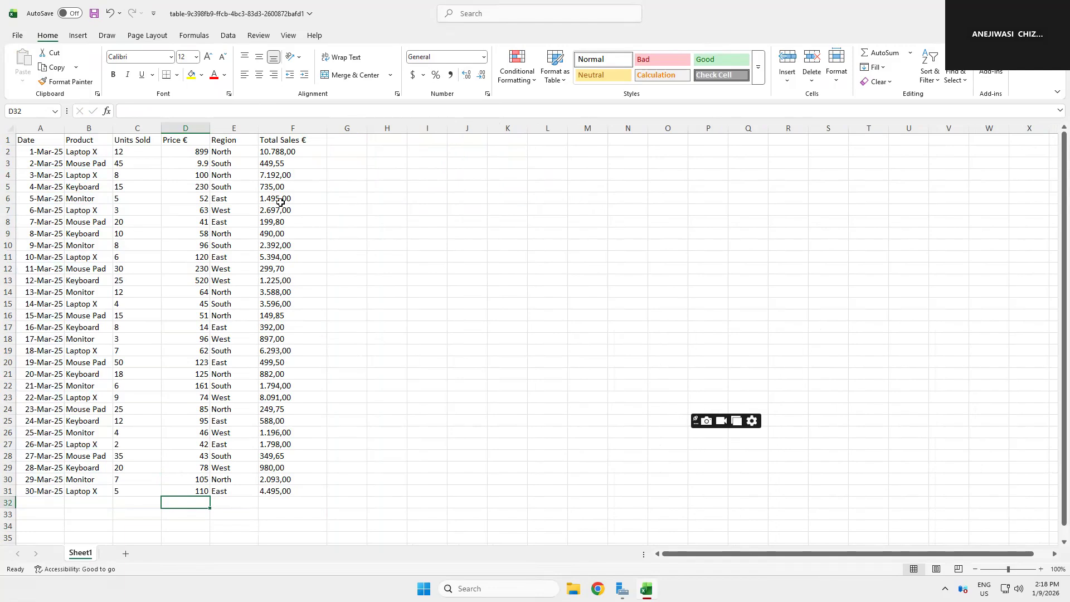
Step: Enter the Total Sales formula =C2*D2 in F2 and fill it down to F31
{"action": "left_click", "coordinate": [282, 153]}
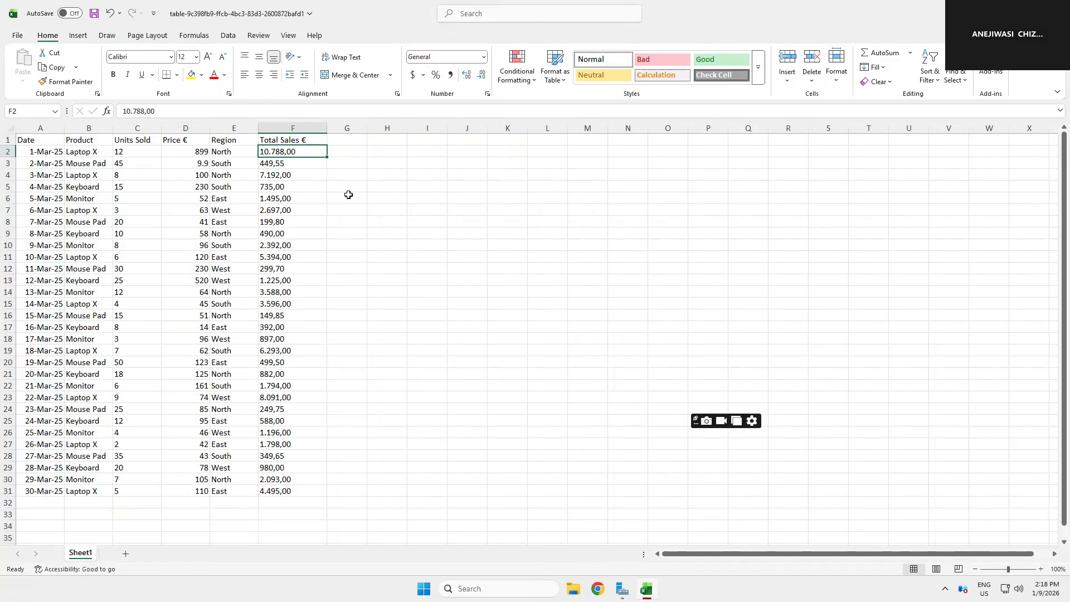
{"action": "type", "text": "="}
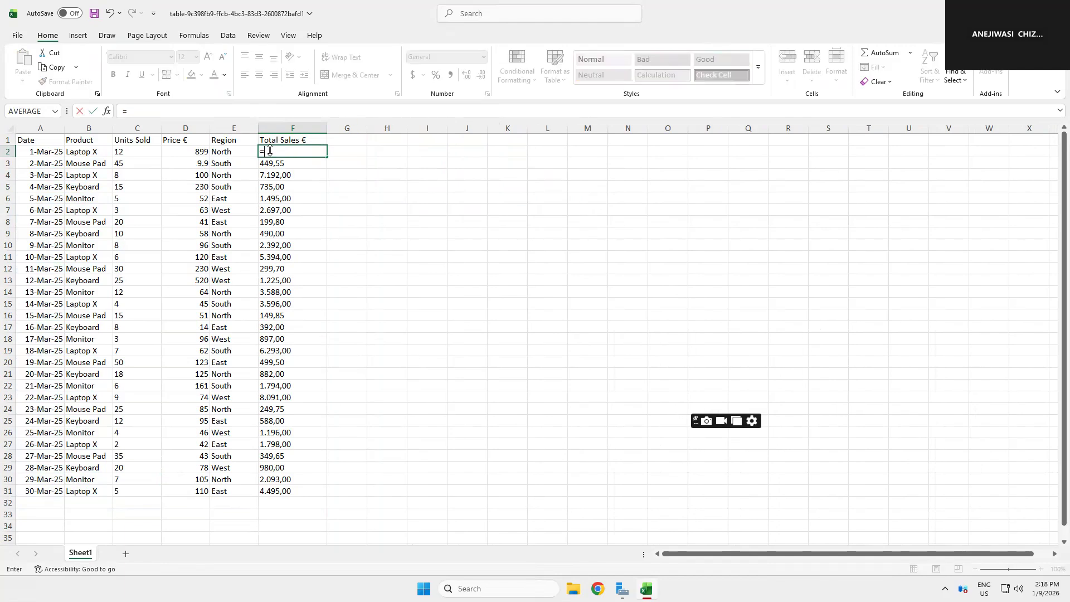
{"action": "left_click", "coordinate": [126, 154]}
{"action": "type", "text": "*"}
{"action": "left_click", "coordinate": [176, 150]}
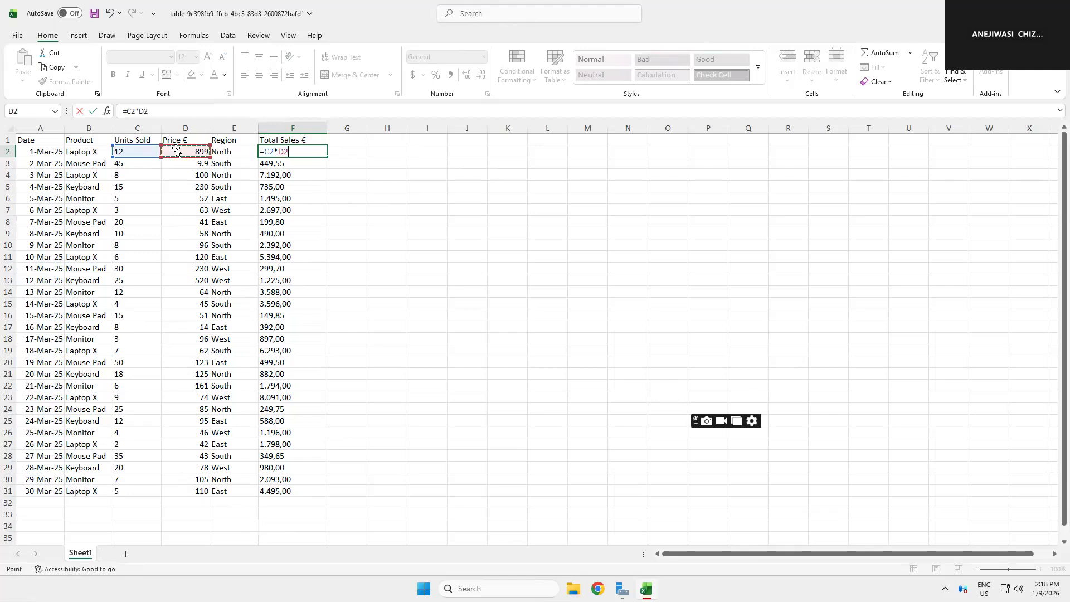
{"action": "key", "text": "Return"}
{"action": "left_click", "coordinate": [316, 157]}
{"action": "left_click_drag", "start_coordinate": [326, 157], "coordinate": [299, 494]}
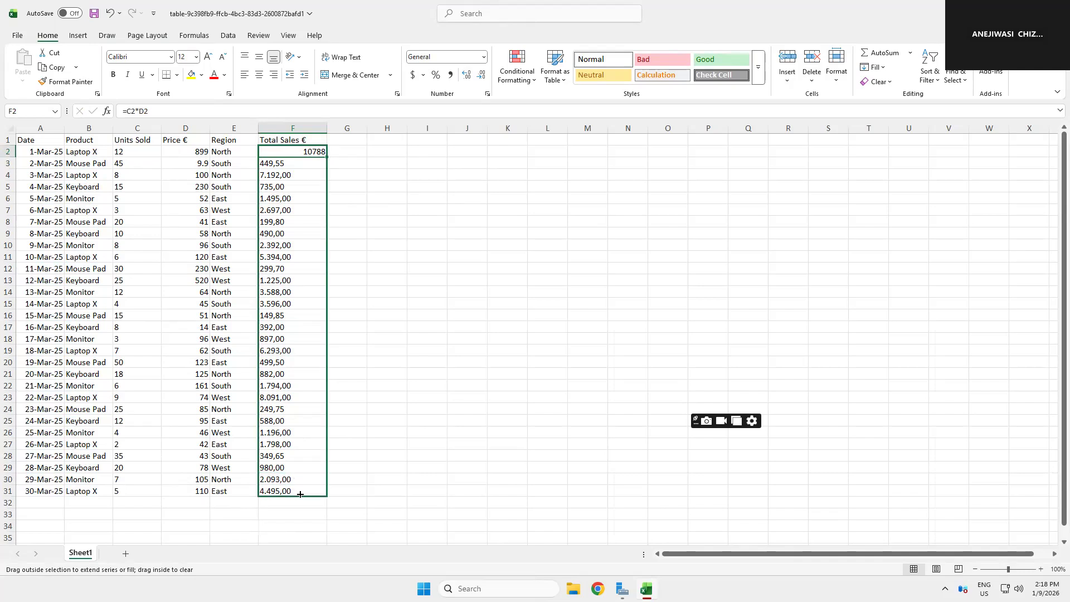
Step: Copy the Product header from B1 into I1
{"action": "left_click", "coordinate": [84, 139]}
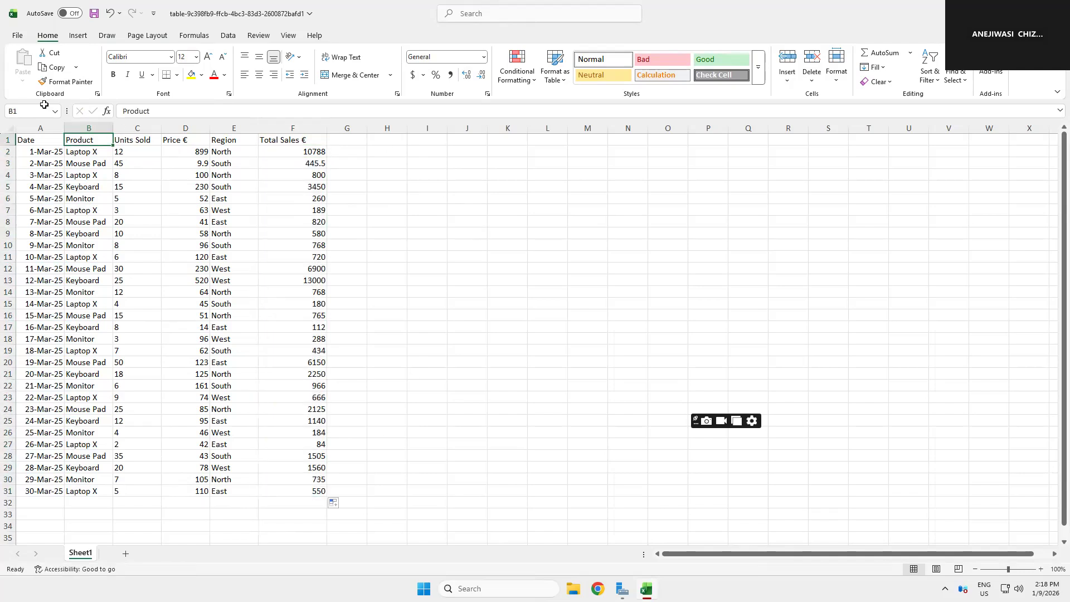
{"action": "left_click", "coordinate": [45, 68]}
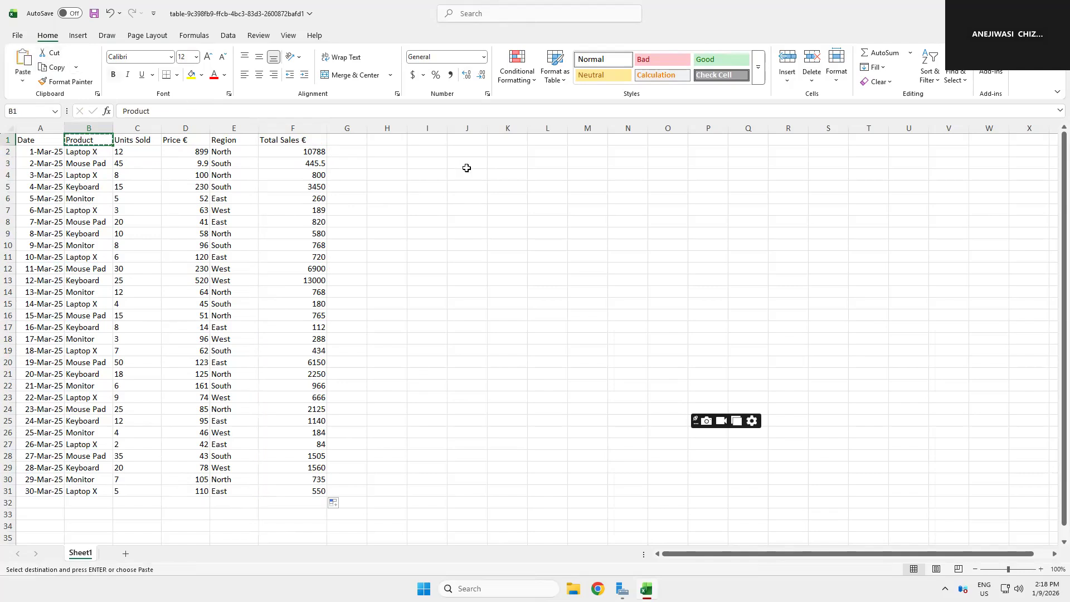
{"action": "left_click", "coordinate": [430, 141]}
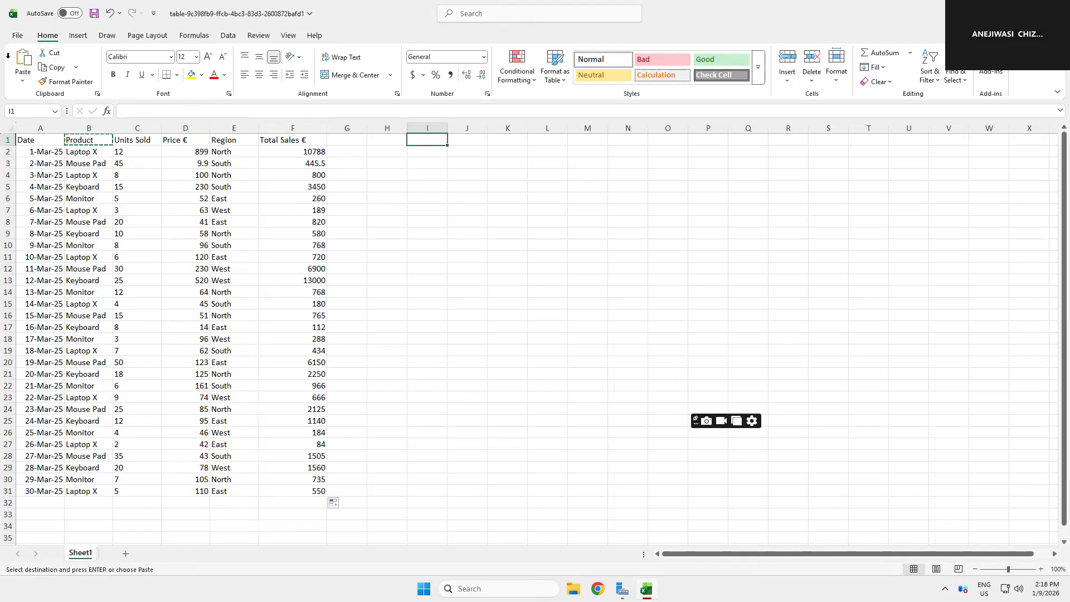
{"action": "key", "text": "ctrl+v"}
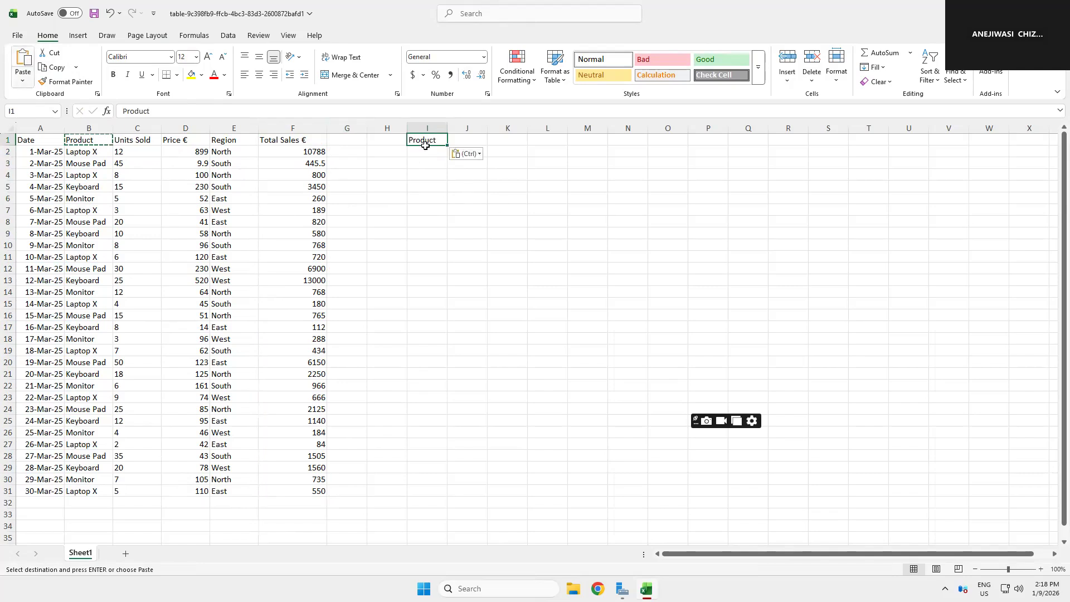
Step: Enter the header "Commission Rate" in J1
{"action": "left_click", "coordinate": [461, 142]}
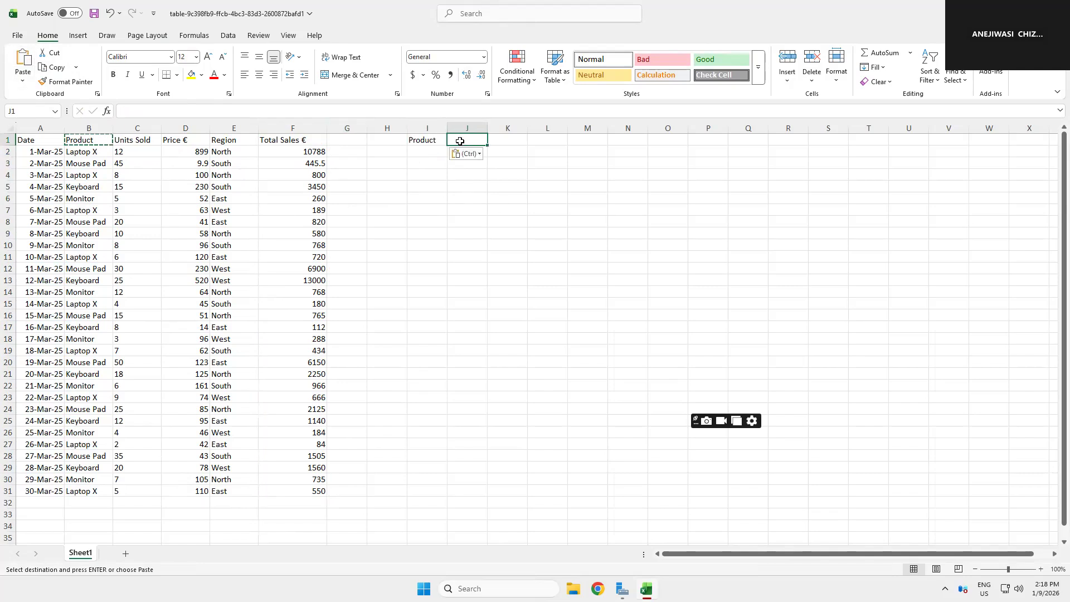
{"action": "type", "text": "Commi"}
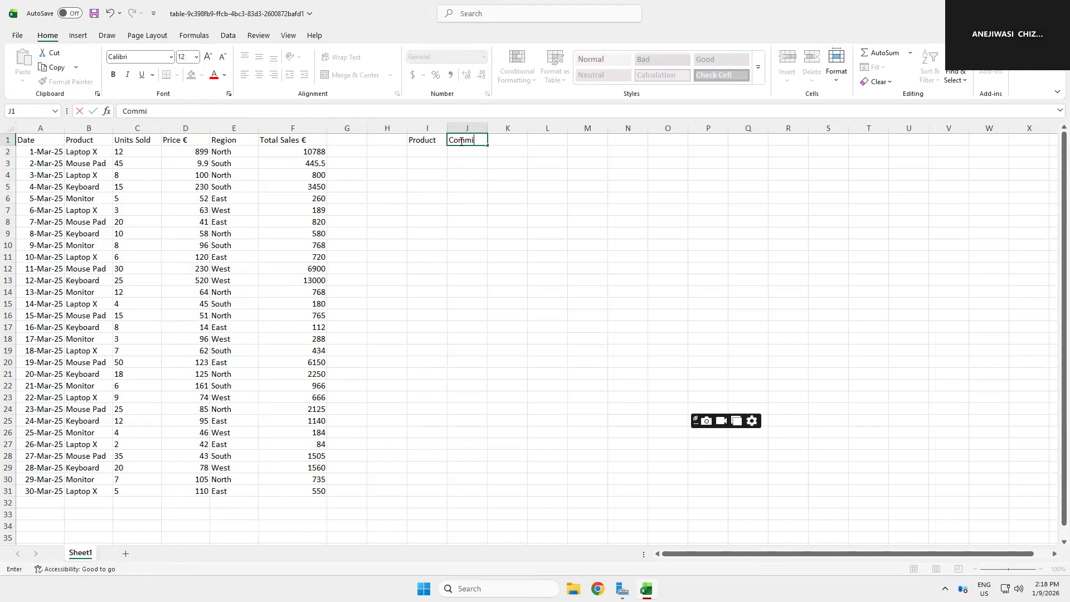
{"action": "type", "text": "ssion Rate"}
{"action": "key", "text": "Return"}
Step: Change the product in B4 to Keyboard
{"action": "left_click_drag", "start_coordinate": [86, 151], "coordinate": [85, 175]}
{"action": "left_click", "coordinate": [85, 175]}
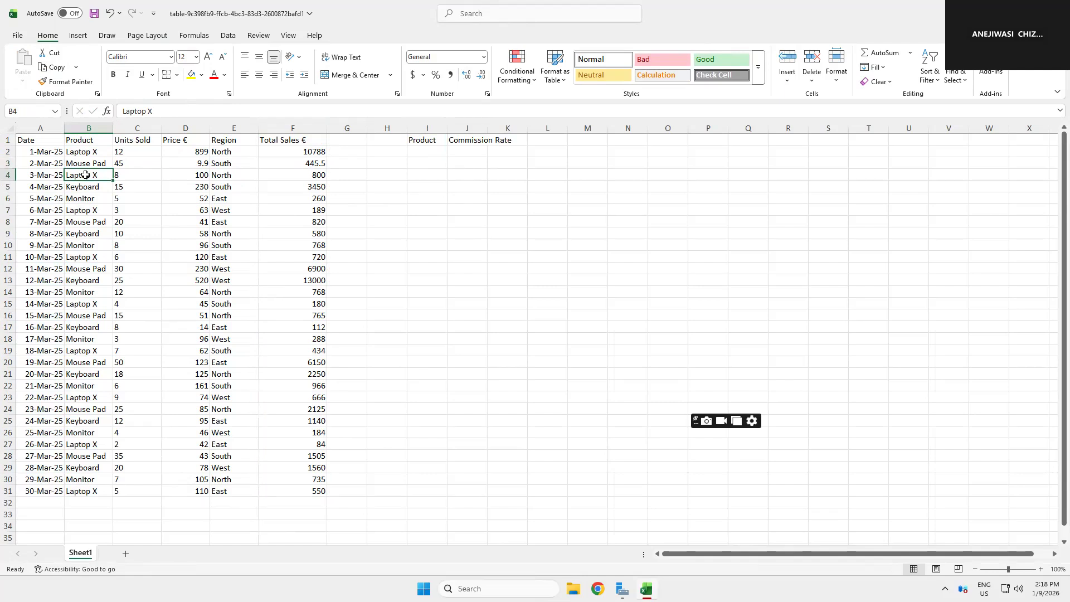
{"action": "type", "text": "Key"}
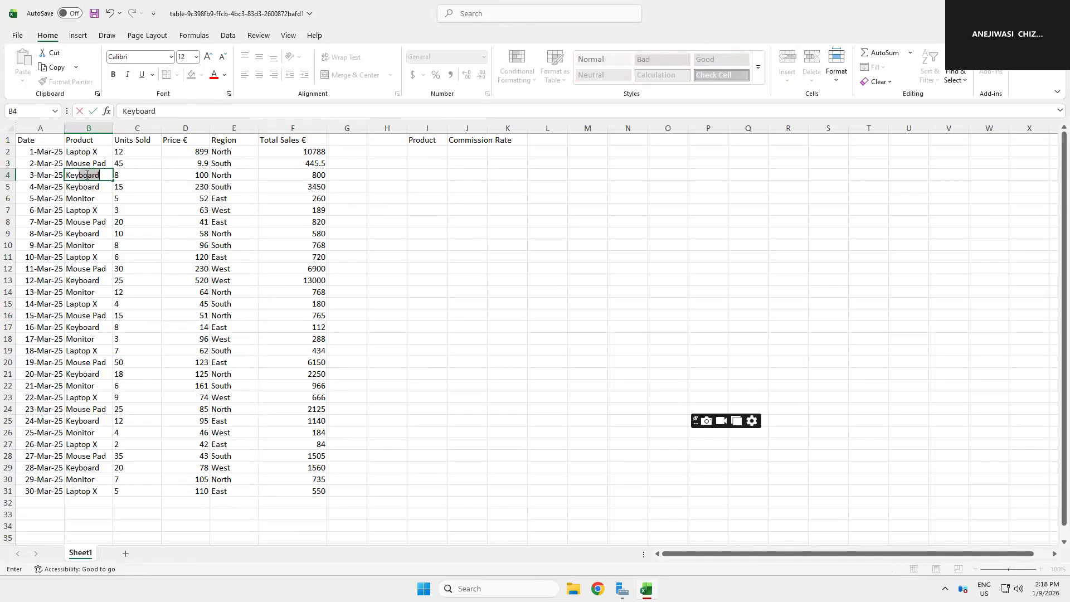
{"action": "type", "text": "board"}
{"action": "left_click", "coordinate": [89, 198]}
Step: Copy the first three products from B2:B4 into I2:I4 under the Product header
{"action": "left_click_drag", "start_coordinate": [84, 153], "coordinate": [83, 176]}
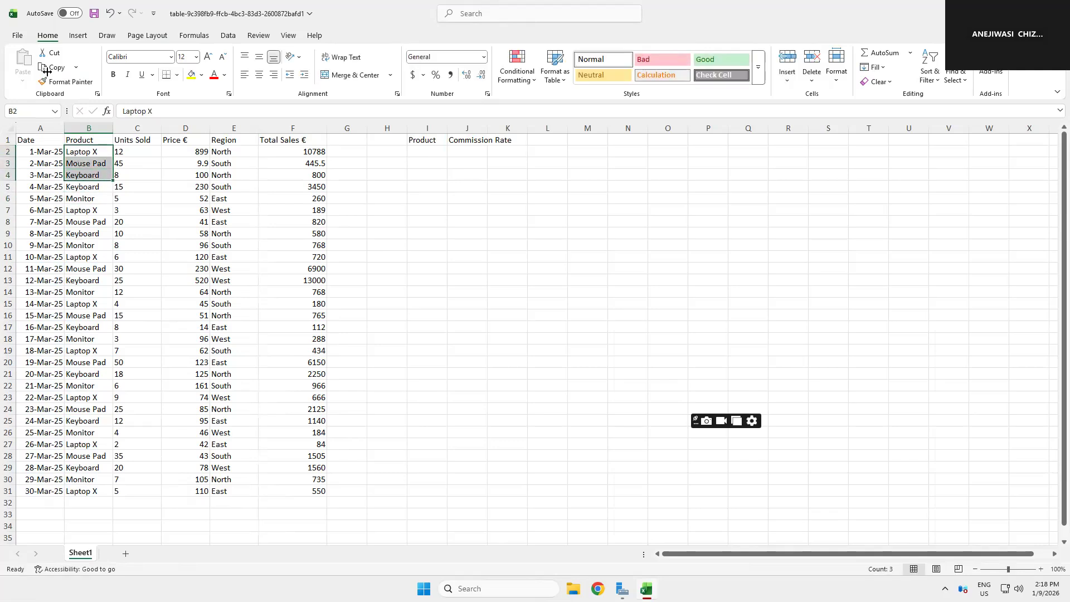
{"action": "left_click", "coordinate": [54, 67]}
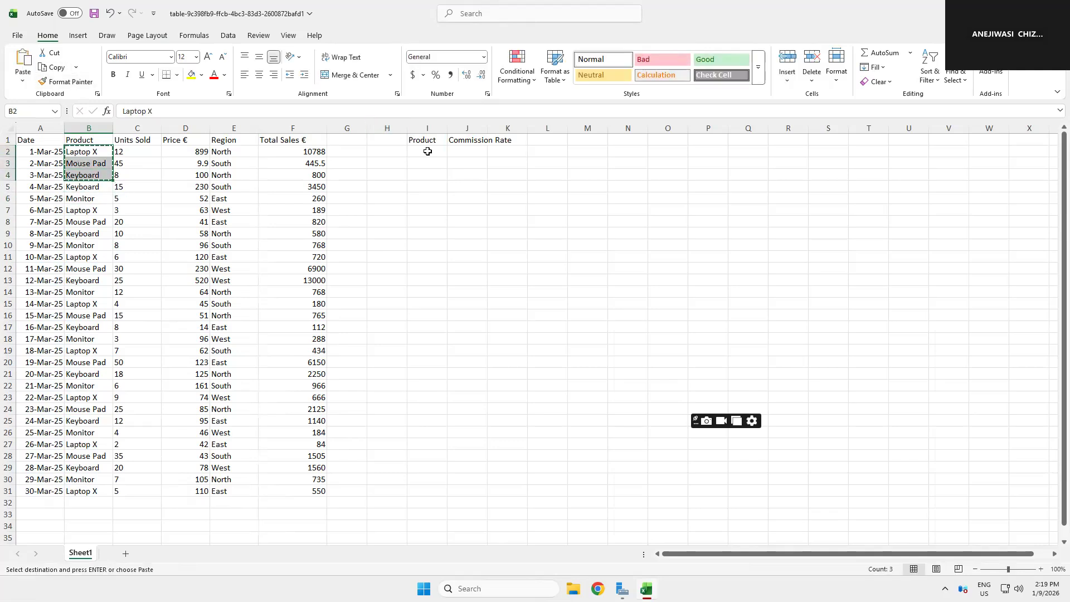
{"action": "left_click", "coordinate": [427, 150]}
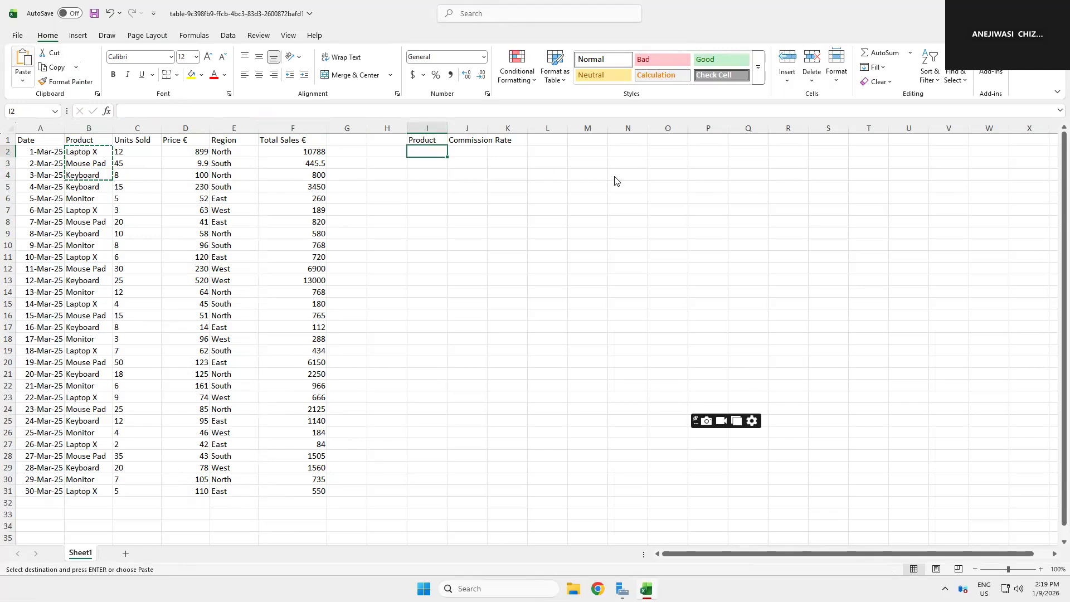
{"action": "key", "text": "ctrl+v"}
Step: Widen column J, format J2 as a percentage, and enter a rate of 8% for Laptop X
{"action": "left_click_drag", "start_coordinate": [489, 130], "coordinate": [534, 136]}
{"action": "left_click", "coordinate": [475, 151]}
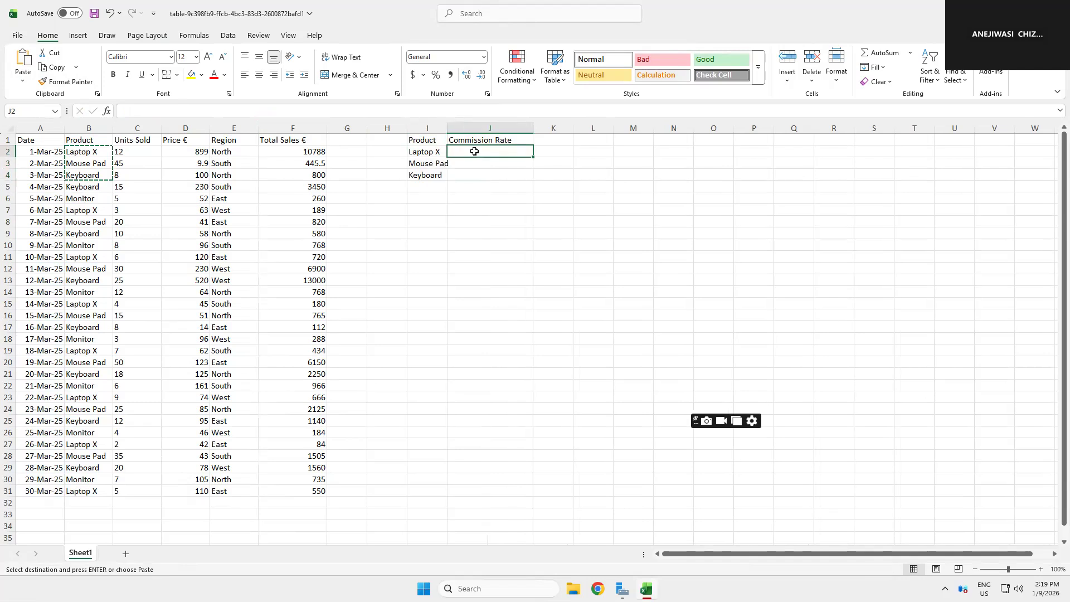
{"action": "left_click", "coordinate": [437, 80]}
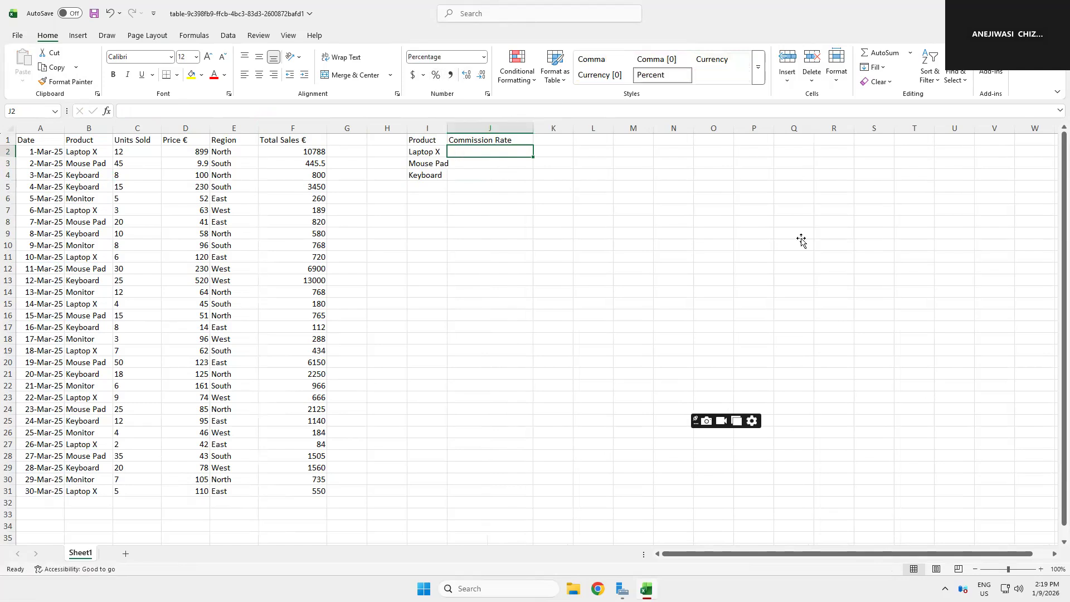
{"action": "type", "text": "8"}
{"action": "key", "text": "Return"}
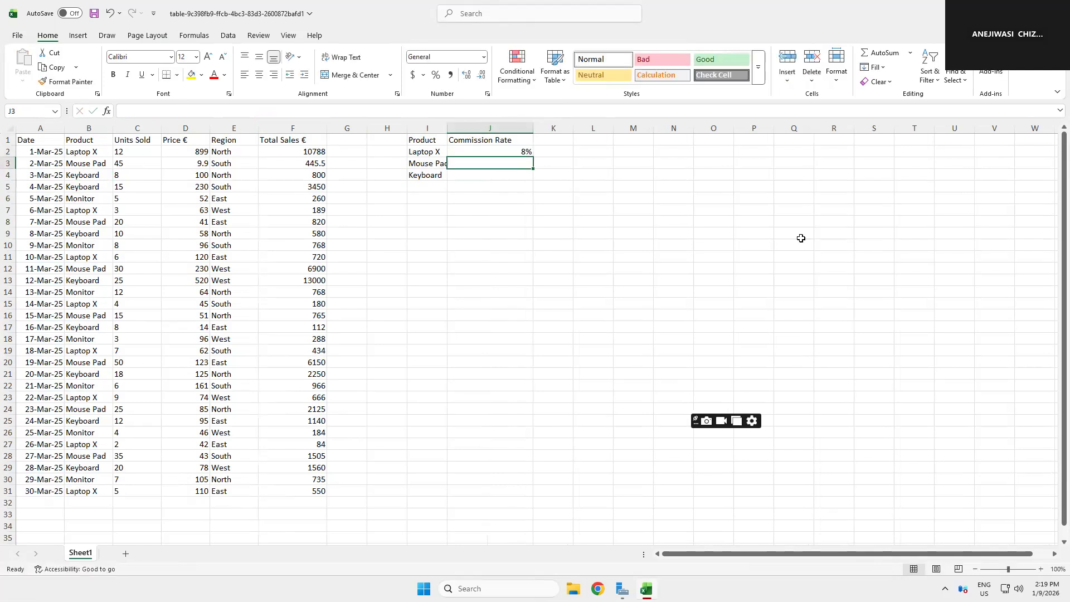
Step: Enter percentage commission rates of 3% for Mouse Pad and 5% for Keyboard in J3:J4
{"action": "type", "text": "3"}
{"action": "key", "text": "Return"}
{"action": "type", "text": "5"}
{"action": "key", "text": "Return"}
{"action": "left_click_drag", "start_coordinate": [510, 163], "coordinate": [509, 172]}
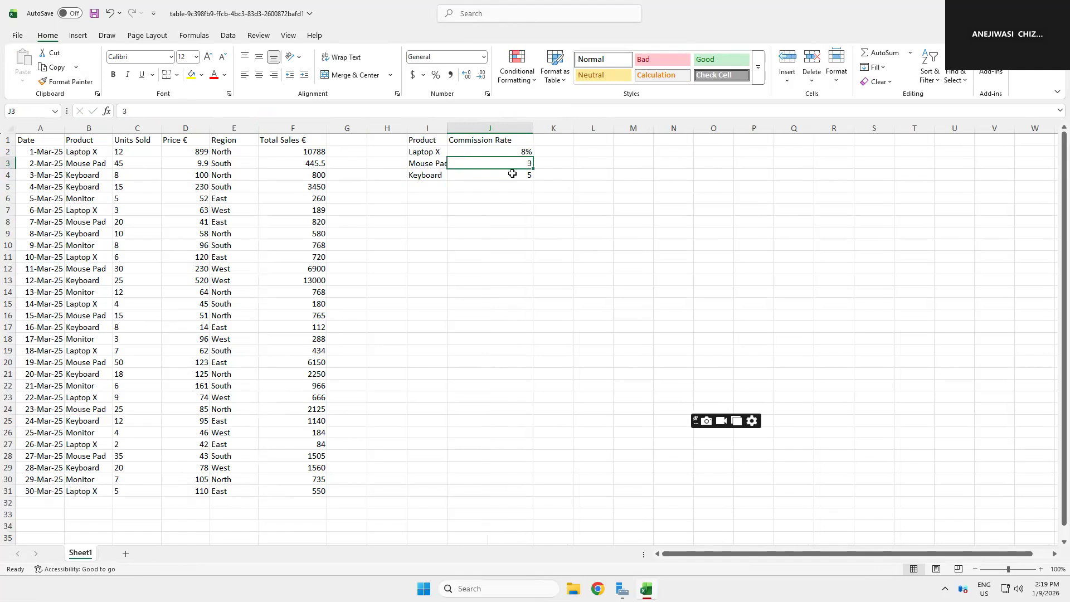
{"action": "left_click", "coordinate": [435, 74]}
{"action": "left_click", "coordinate": [511, 162]}
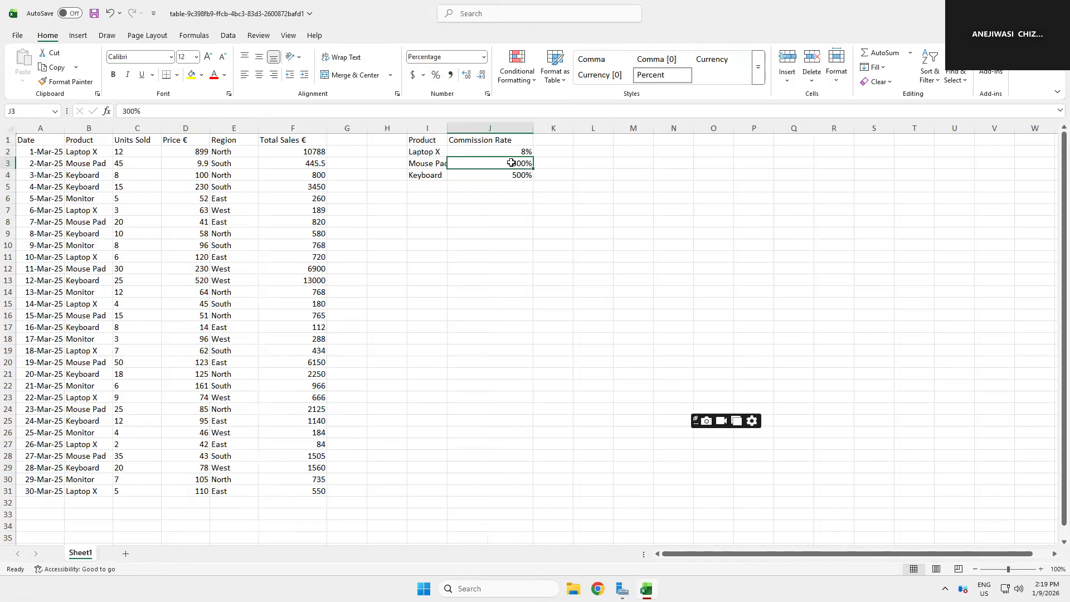
{"action": "type", "text": "3"}
{"action": "key", "text": "Return"}
{"action": "type", "text": "5"}
{"action": "key", "text": "Return"}
{"action": "left_click", "coordinate": [492, 294]}
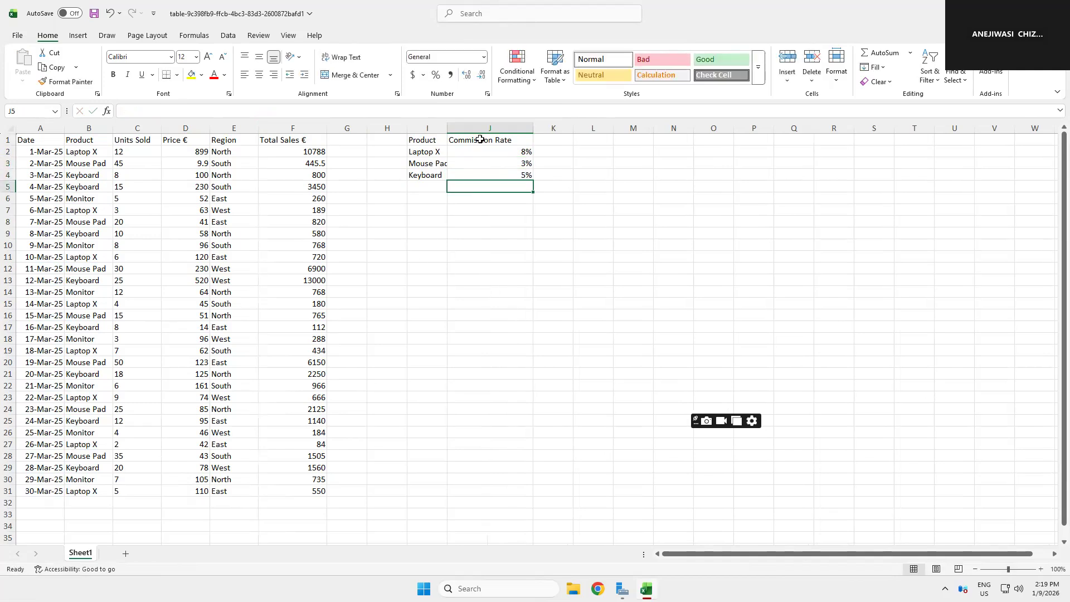
Step: Copy the Commission Rate header from J1 into G1
{"action": "left_click", "coordinate": [481, 140]}
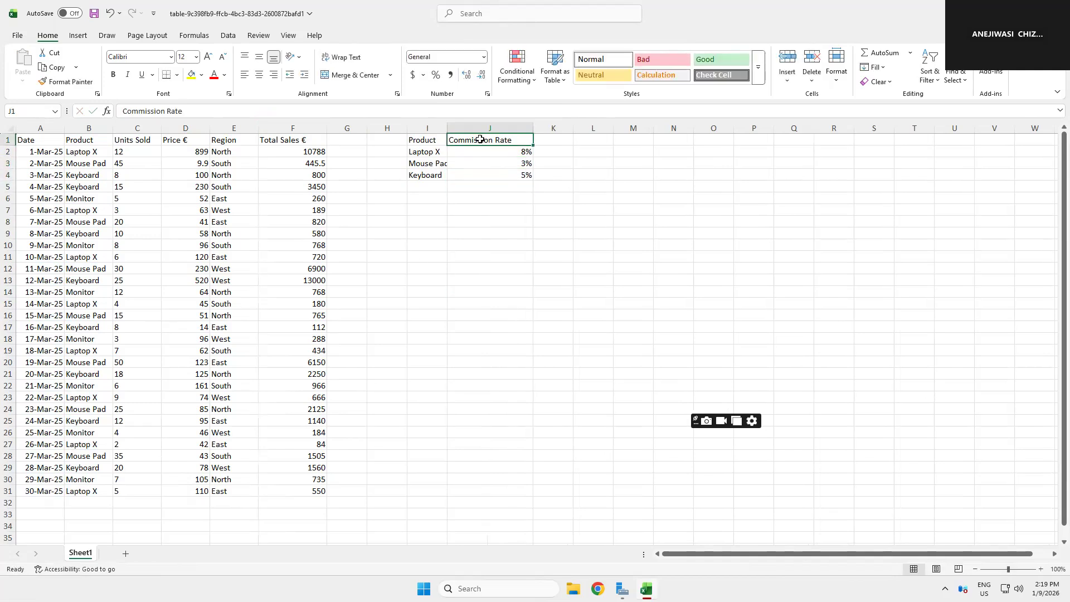
{"action": "left_click", "coordinate": [45, 67]}
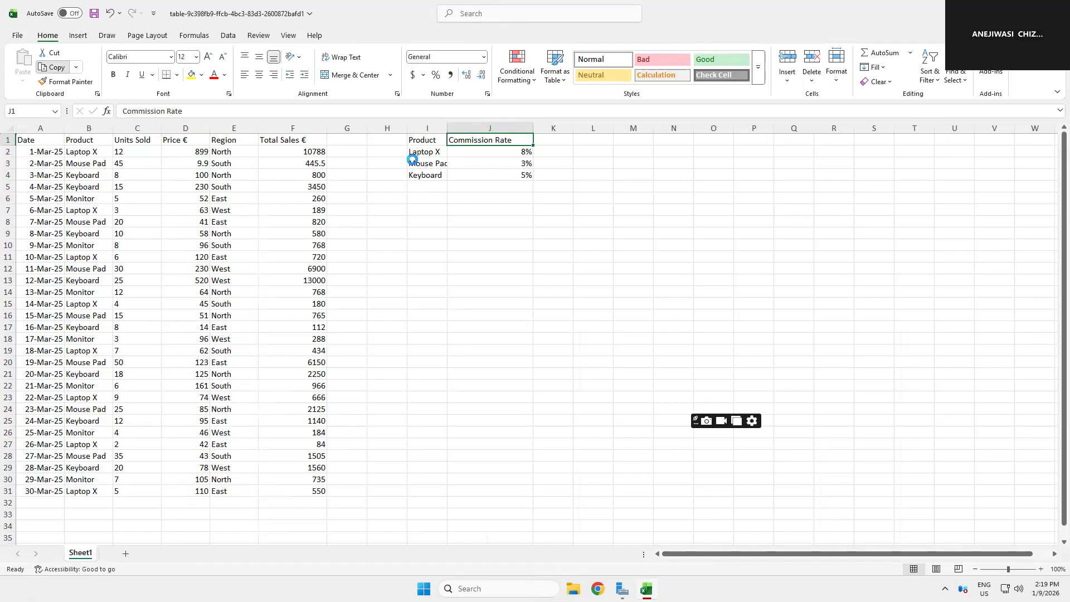
{"action": "left_click", "coordinate": [344, 141]}
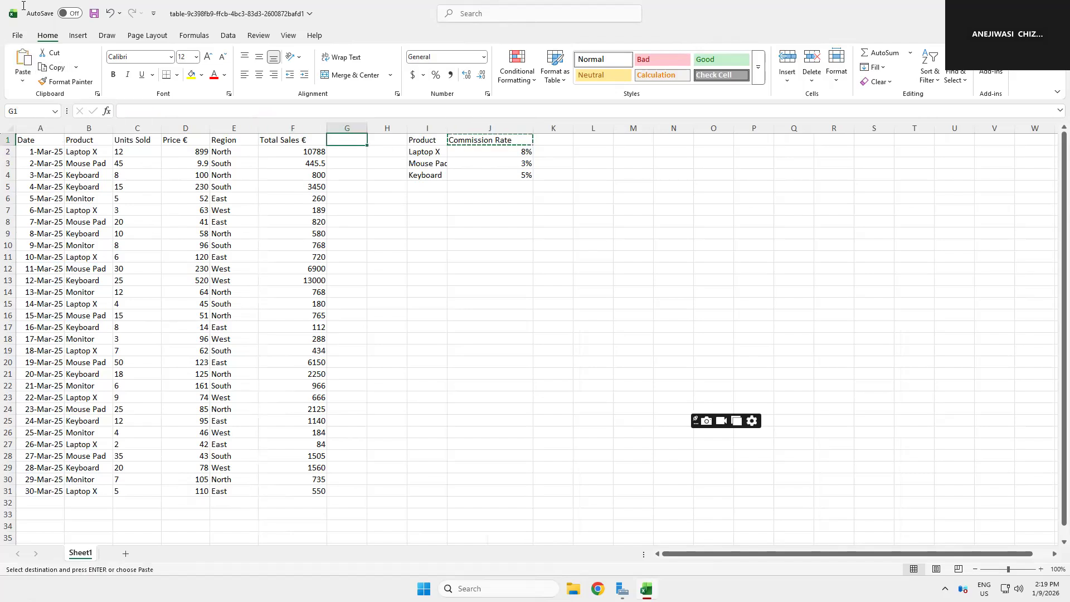
{"action": "key", "text": "ctrl+v"}
Step: Start a VLOOKUP formula in G2 with B2 as the lookup value
{"action": "left_click", "coordinate": [351, 153]}
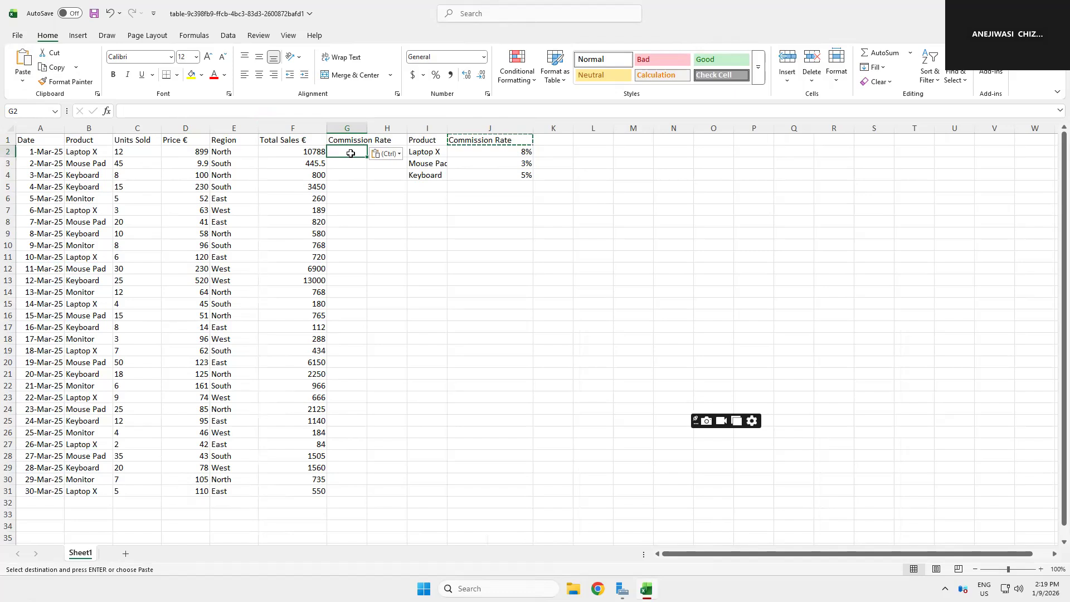
{"action": "type", "text": "="}
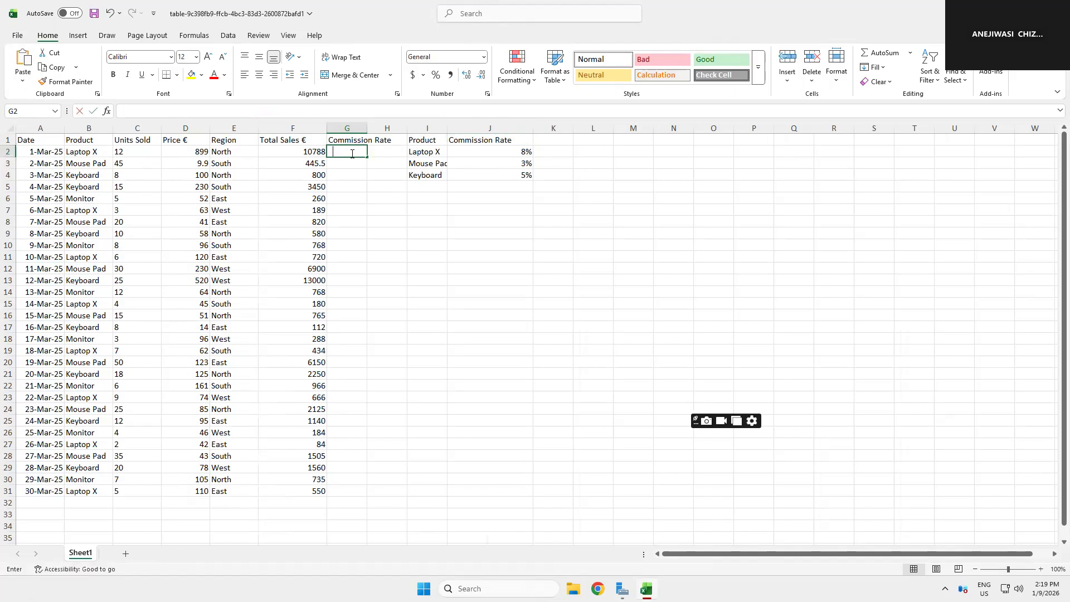
{"action": "type", "text": "v"}
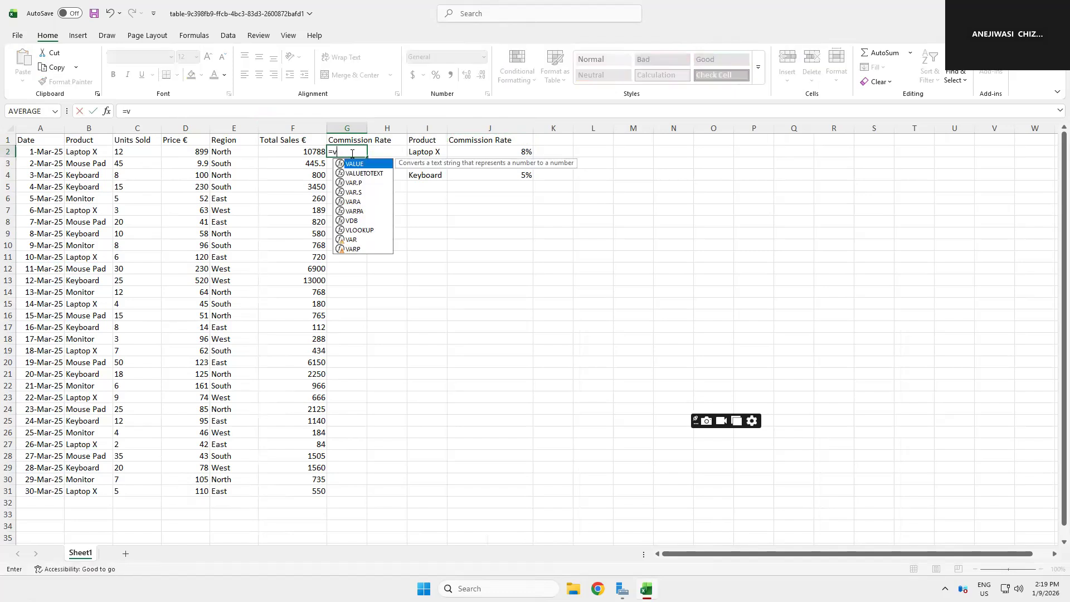
{"action": "type", "text": "lookup"}
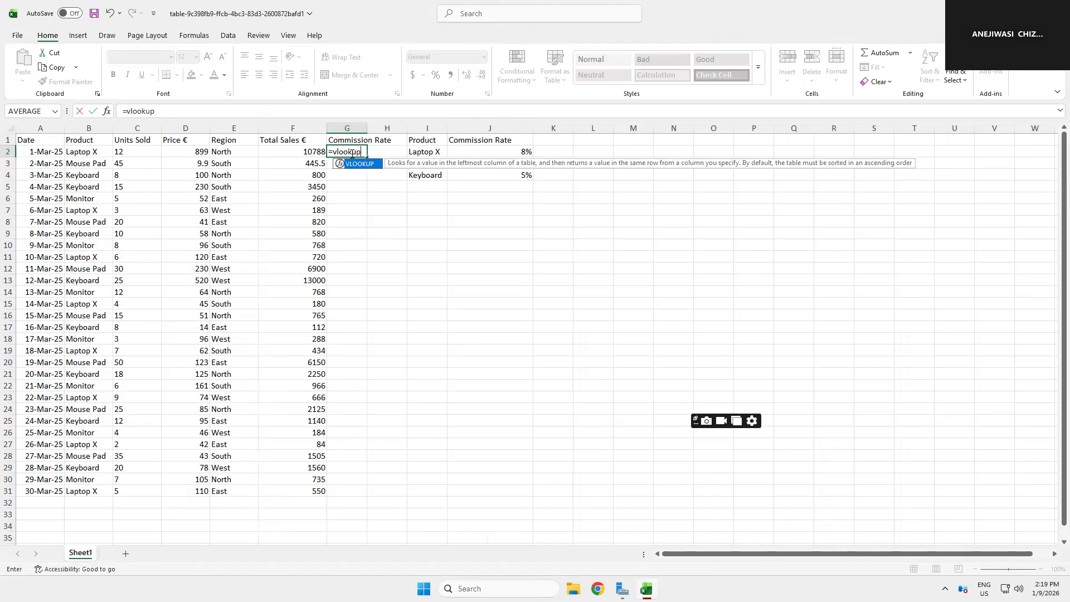
{"action": "type", "text": "("}
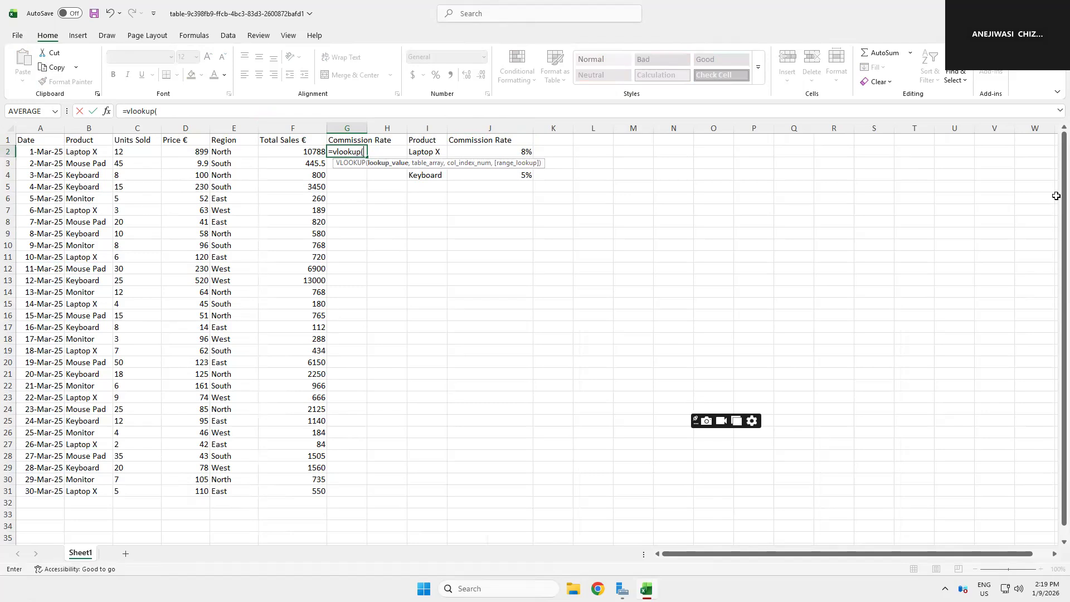
{"action": "left_click", "coordinate": [94, 153]}
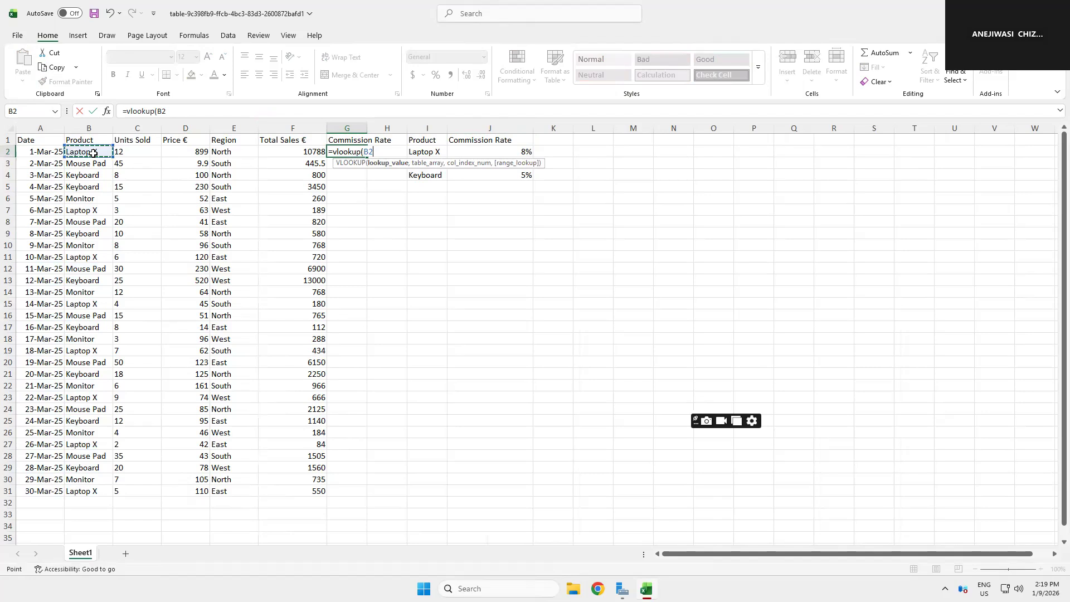
{"action": "type", "text": ","}
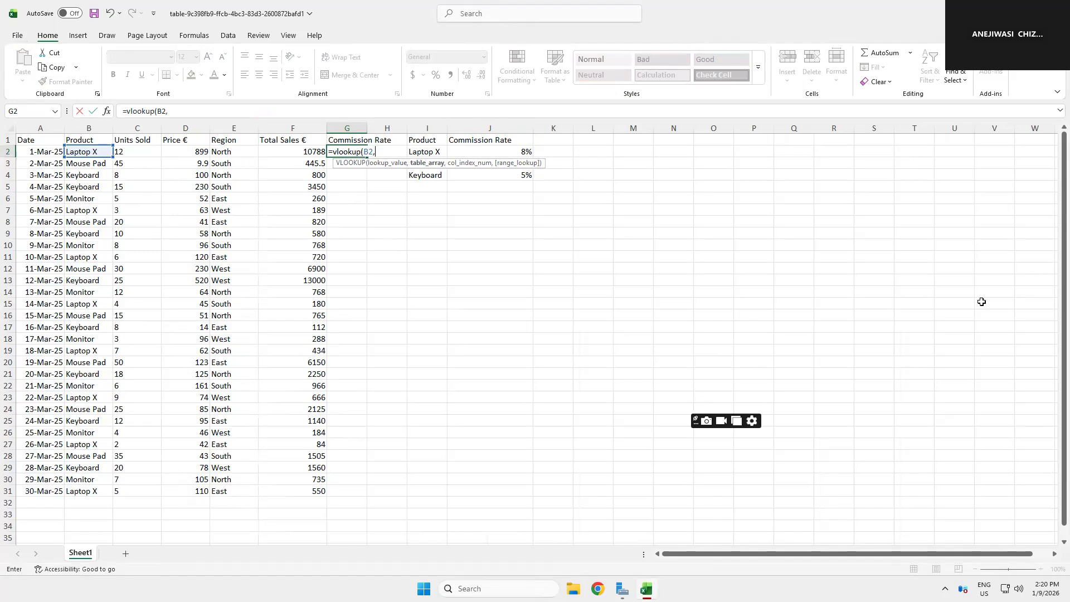
Step: Try to set the table array argument with absolute references, then erase the formula
{"action": "key", "text": "Down"}
{"action": "key", "text": "Right"}
{"action": "key", "text": "Up"}
{"action": "left_click", "coordinate": [168, 111]}
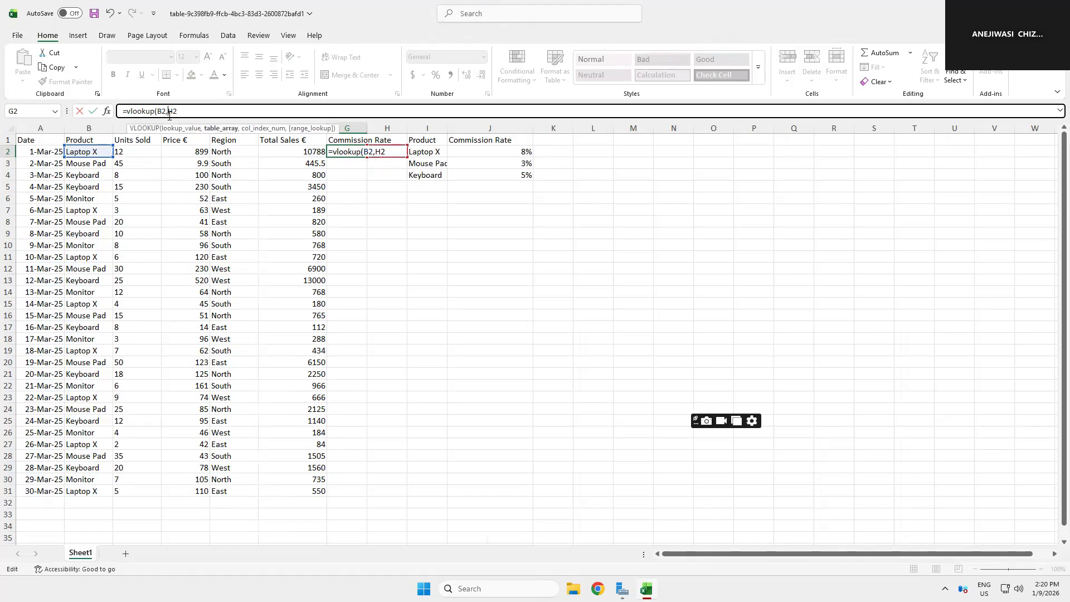
{"action": "type", "text": "$"}
{"action": "type", "text": "$"}
{"action": "type", "text": ":"}
{"action": "key", "text": "BackSpace"}
{"action": "key", "text": "BackSpace"}
{"action": "key", "text": "BackSpace"}
{"action": "key", "text": "BackSpace"}
{"action": "key", "text": "BackSpace"}
{"action": "key", "text": "BackSpace"}
{"action": "key", "text": "BackSpace"}
{"action": "key", "text": "BackSpace"}
{"action": "key", "text": "BackSpace"}
{"action": "key", "text": "BackSpace"}
{"action": "key", "text": "BackSpace"}
{"action": "key", "text": "BackSpace"}
{"action": "key", "text": "BackSpace"}
{"action": "key", "text": "BackSpace"}
{"action": "key", "text": "BackSpace"}
{"action": "key", "text": "BackSpace"}
{"action": "key", "text": "BackSpace"}
{"action": "key", "text": "BackSpace"}
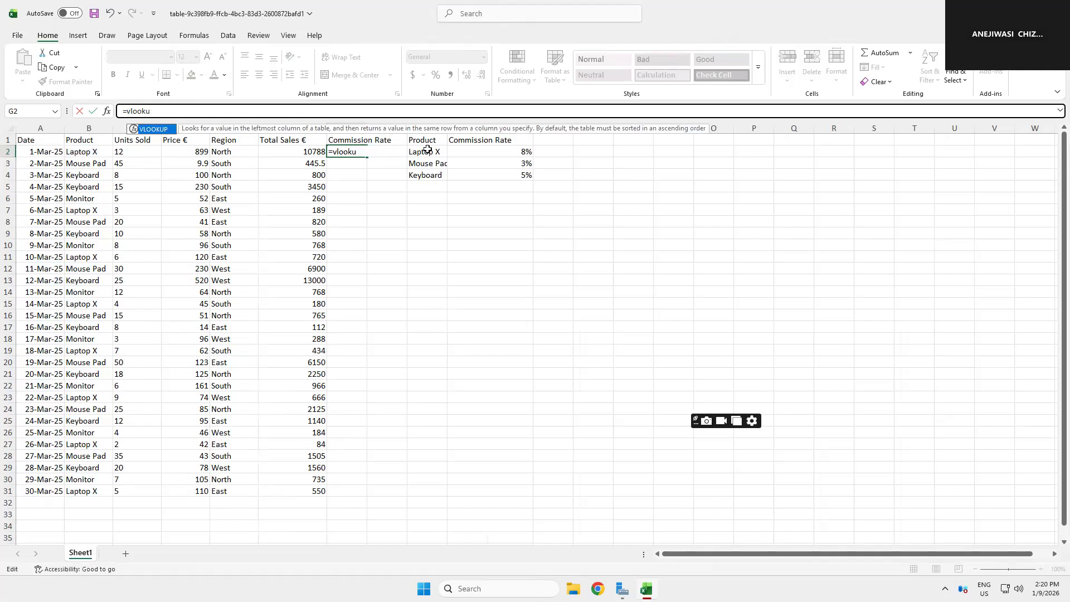
{"action": "left_click", "coordinate": [491, 267]}
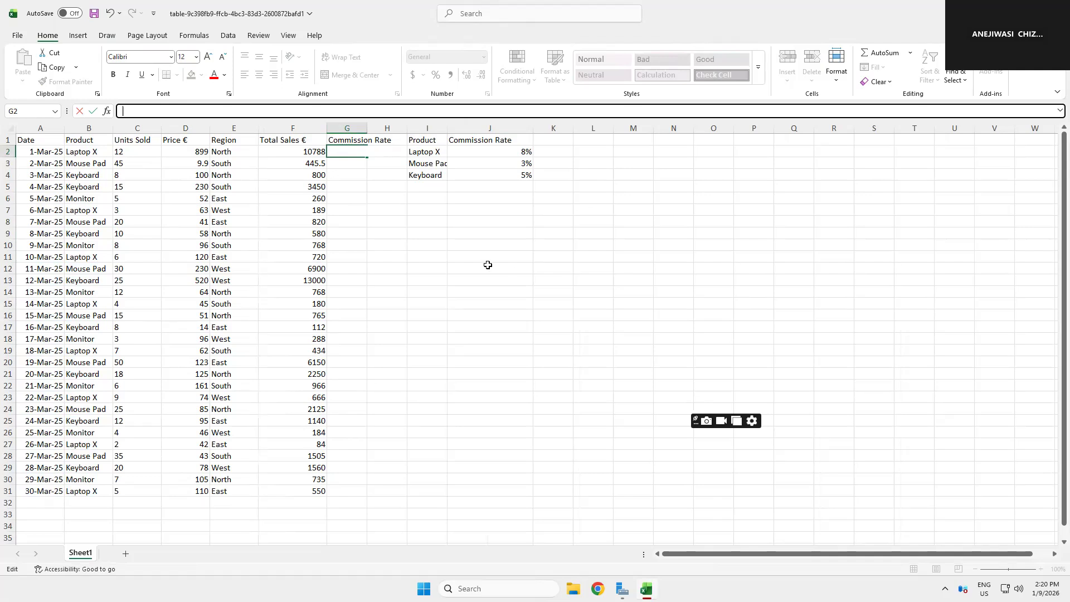
Step: Delete the empty column H between the sales data and the product–rate table
{"action": "left_click", "coordinate": [379, 124]}
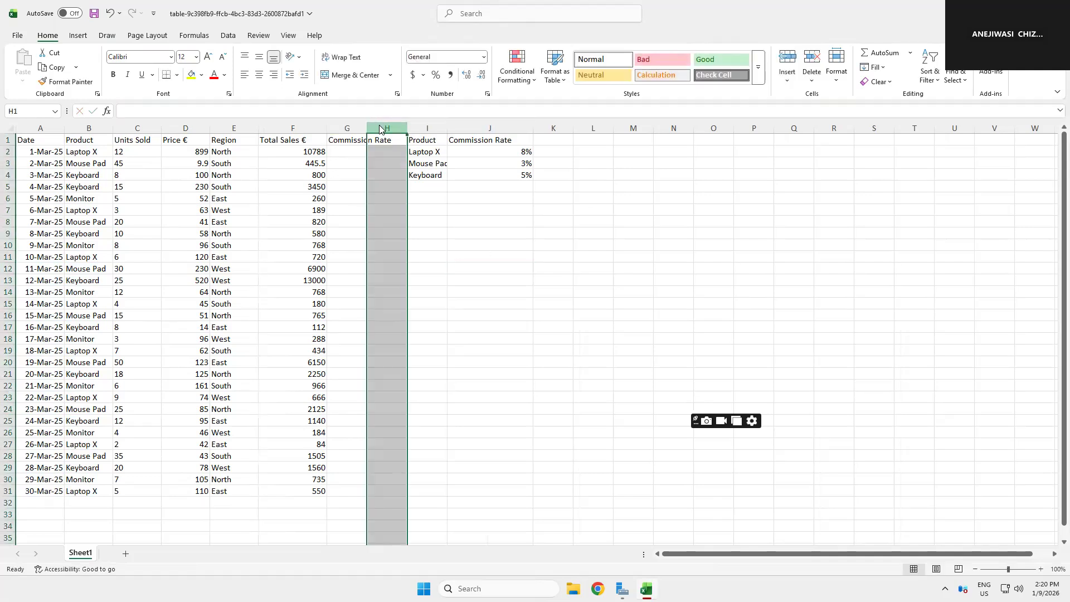
{"action": "right_click", "coordinate": [379, 123]}
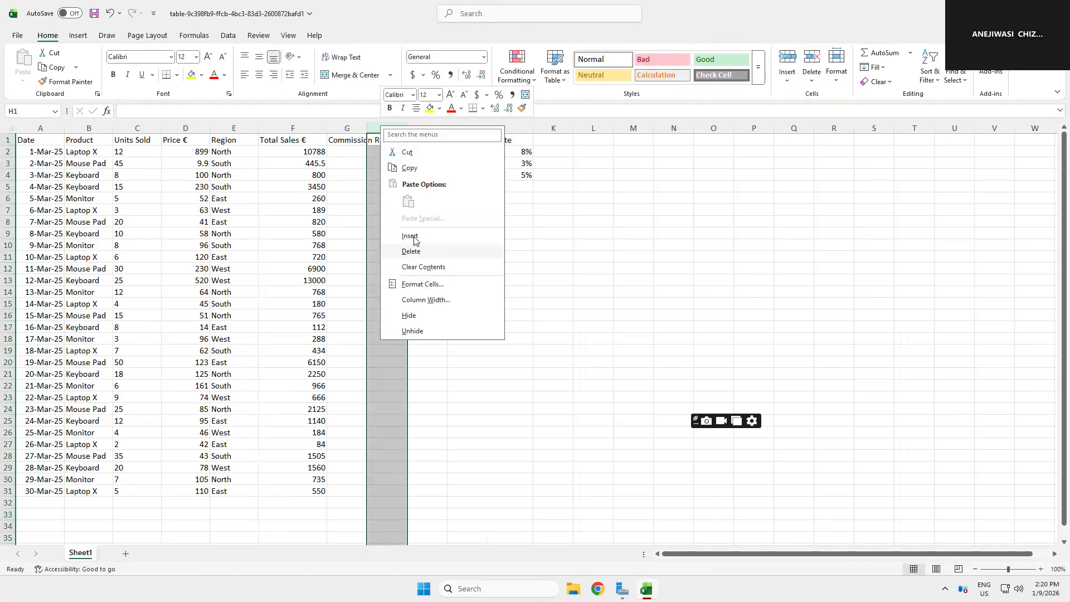
{"action": "left_click", "coordinate": [369, 214]}
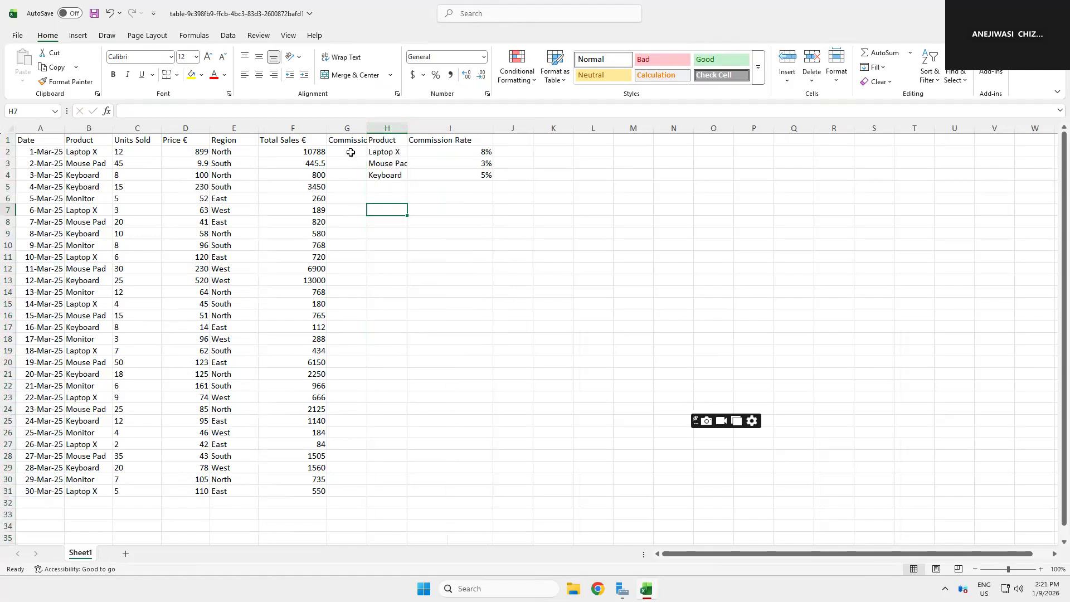
Step: Begin a VLOOKUP formula in G2 using B2 as the lookup value
{"action": "left_click", "coordinate": [350, 152]}
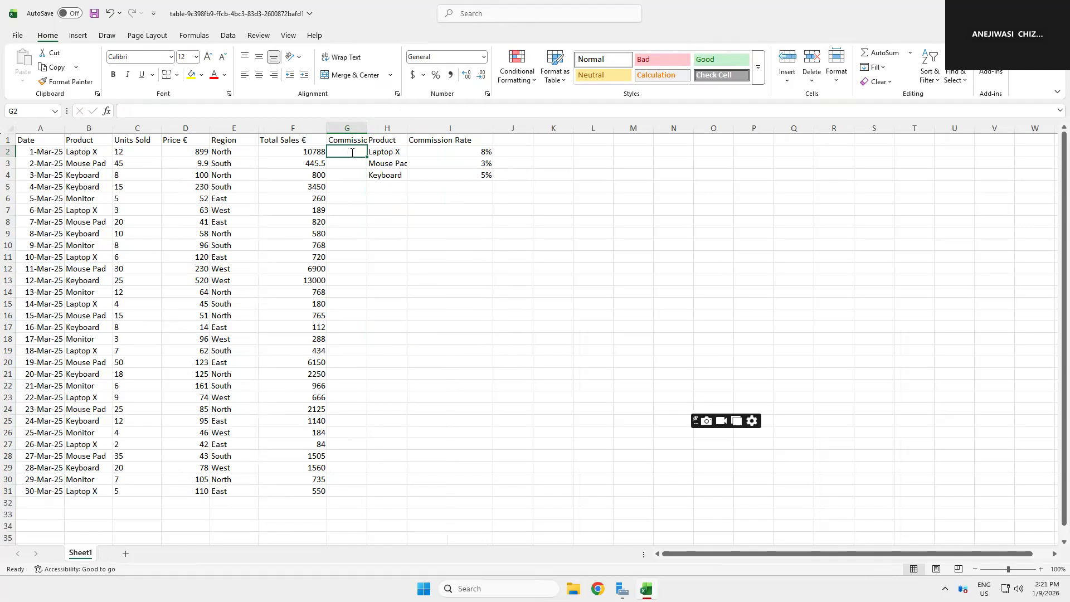
{"action": "type", "text": "=vl"}
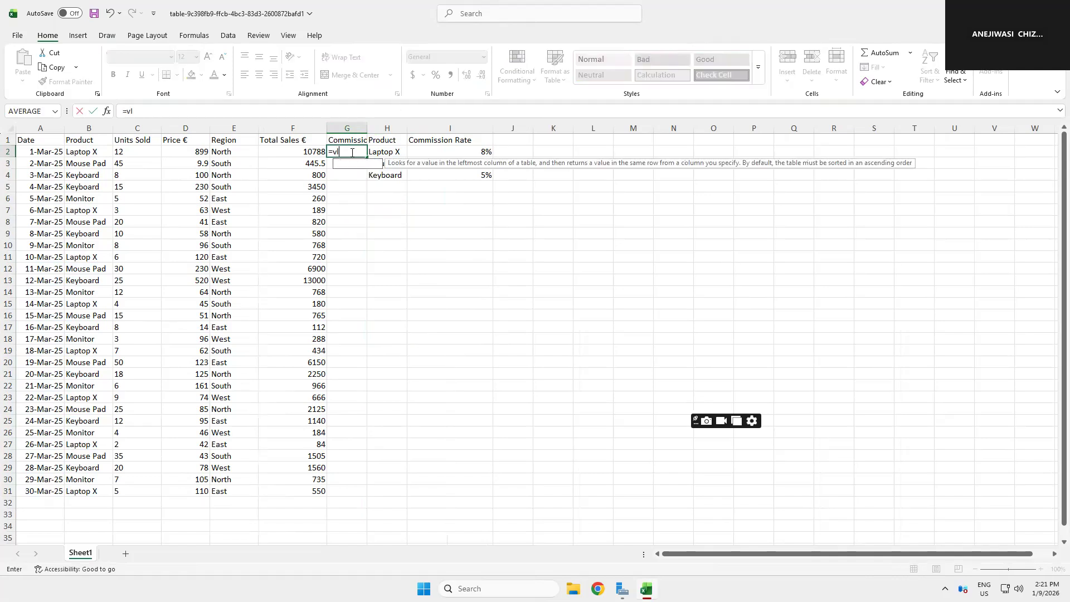
{"action": "type", "text": "oopu"}
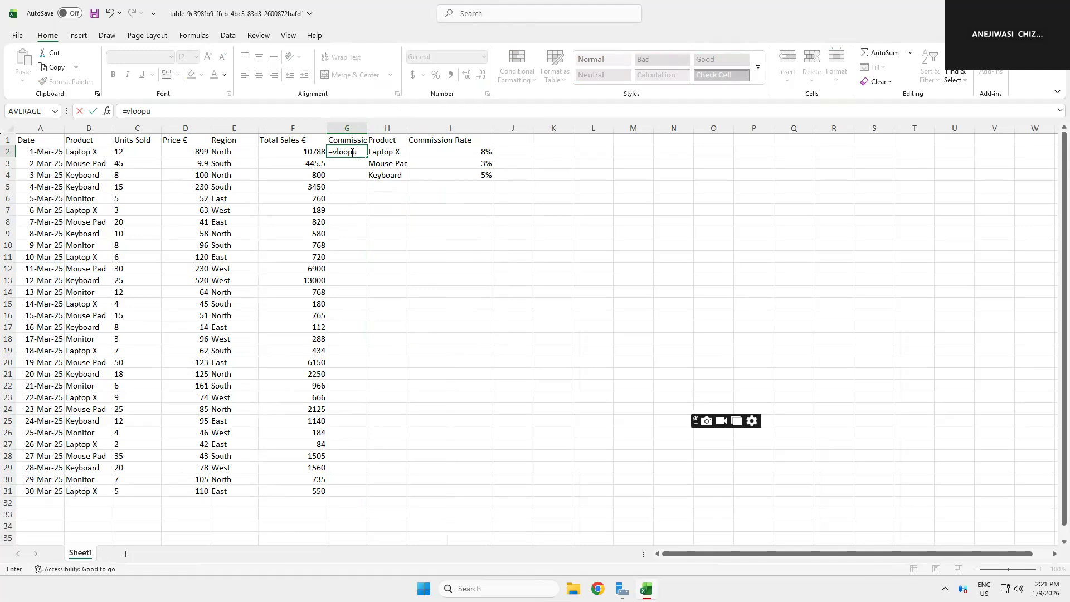
{"action": "type", "text": "p"}
{"action": "key", "text": "BackSpace"}
{"action": "key", "text": "BackSpace"}
{"action": "key", "text": "BackSpace"}
{"action": "key", "text": "BackSpace"}
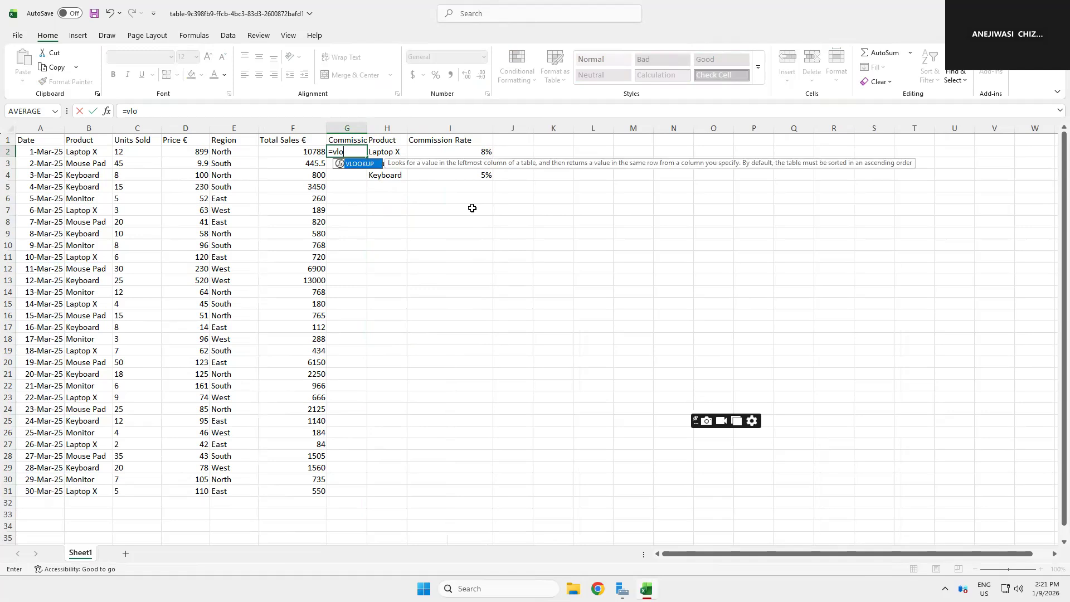
{"action": "type", "text": "okup("}
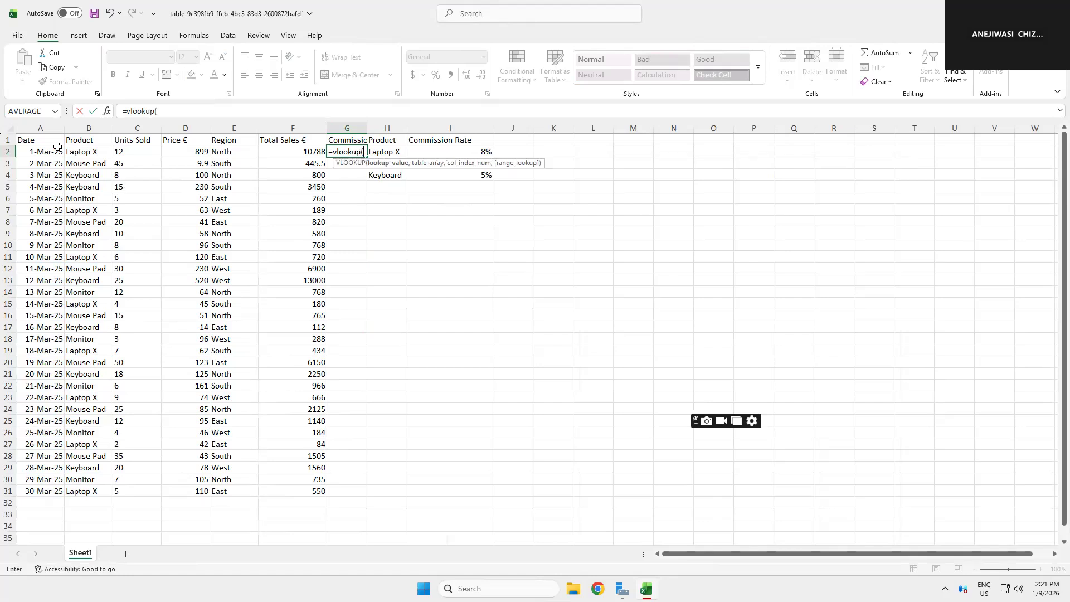
{"action": "left_click", "coordinate": [82, 150]}
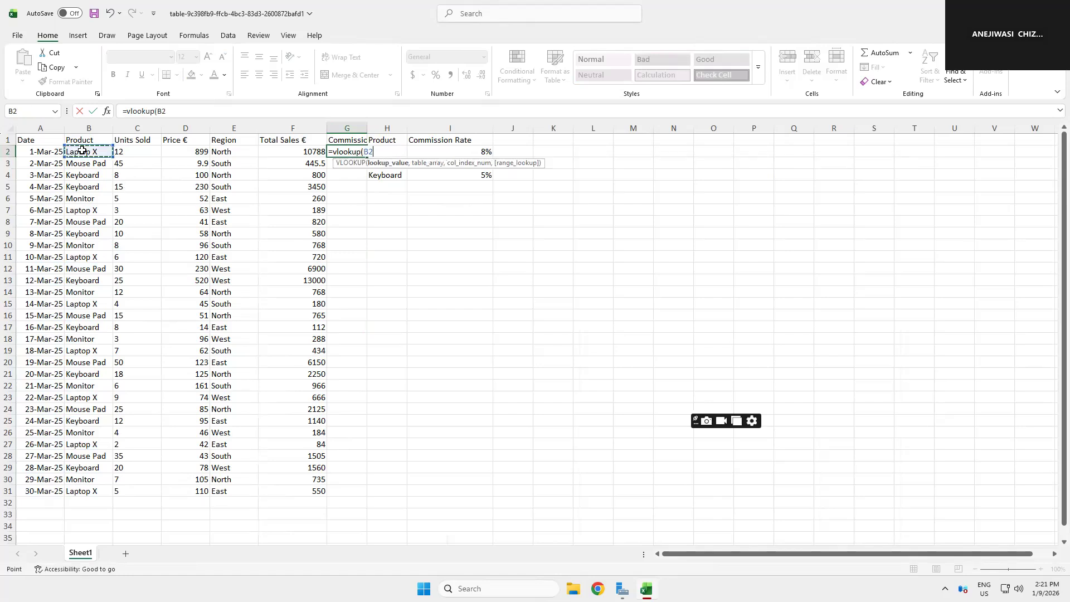
{"action": "type", "text": ","}
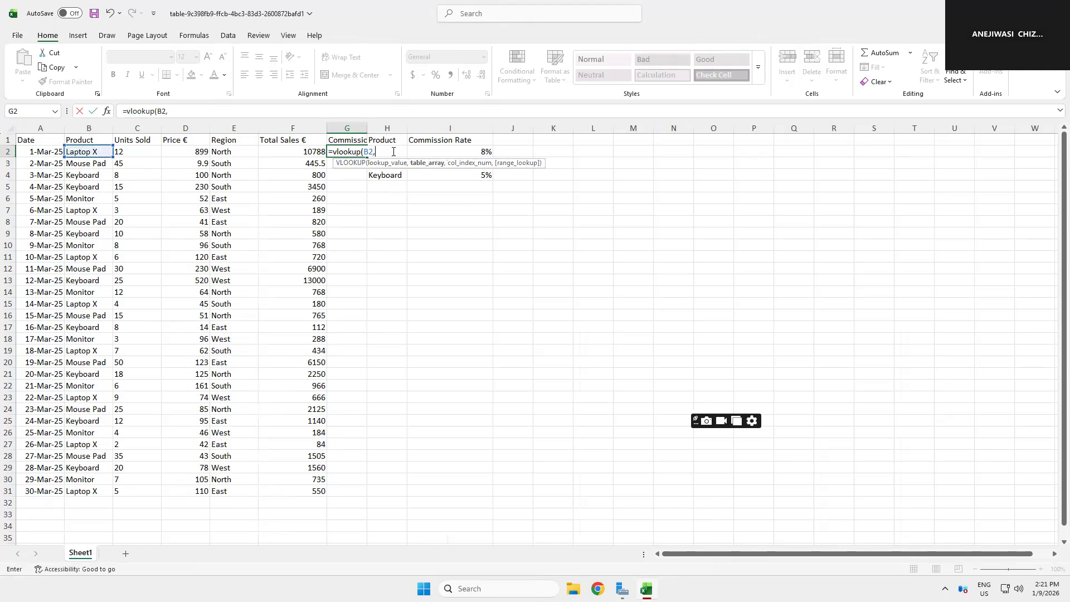
Step: Set the formula's table array to the absolute range $H$2:$I$2
{"action": "left_click", "coordinate": [383, 185]}
{"action": "key", "text": "Up"}
{"action": "key", "text": "Up"}
{"action": "key", "text": "Up"}
{"action": "left_click", "coordinate": [167, 111]}
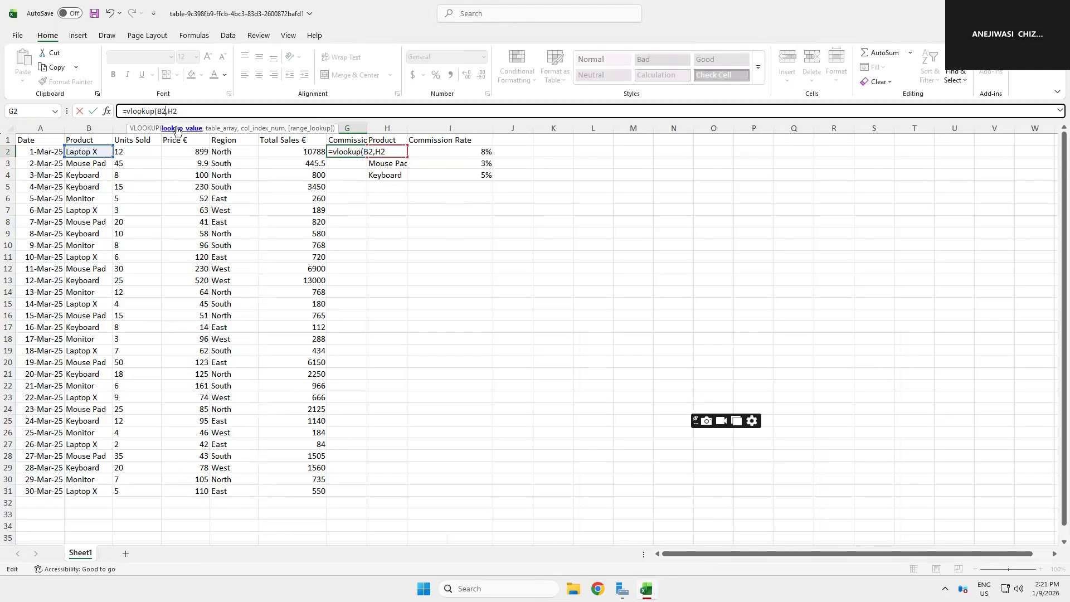
{"action": "key", "text": "Right"}
{"action": "type", "text": "$H$2"}
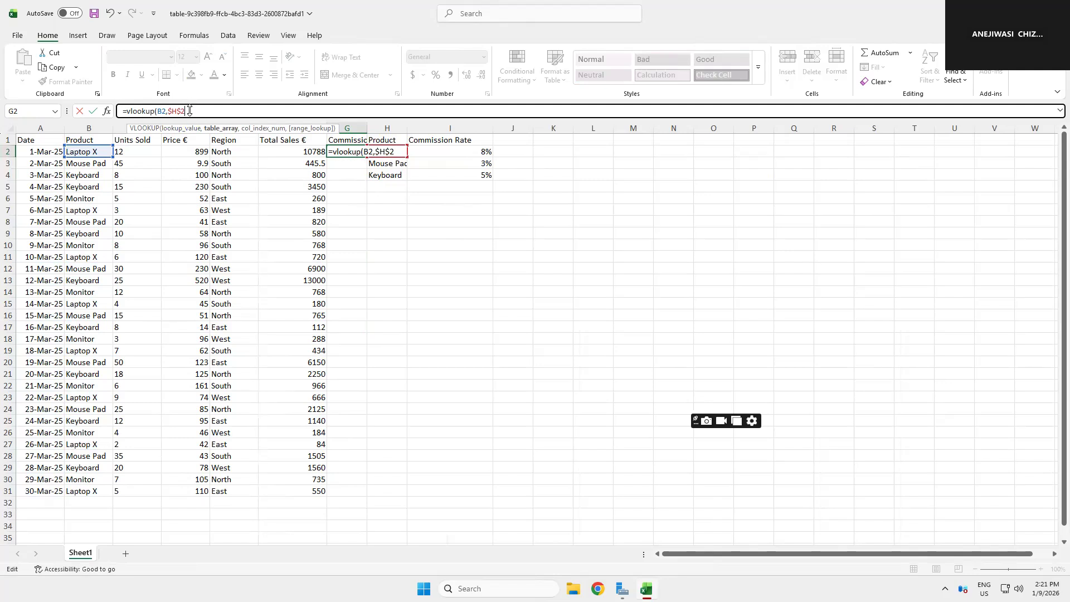
{"action": "type", "text": ":"}
{"action": "left_click", "coordinate": [474, 153]}
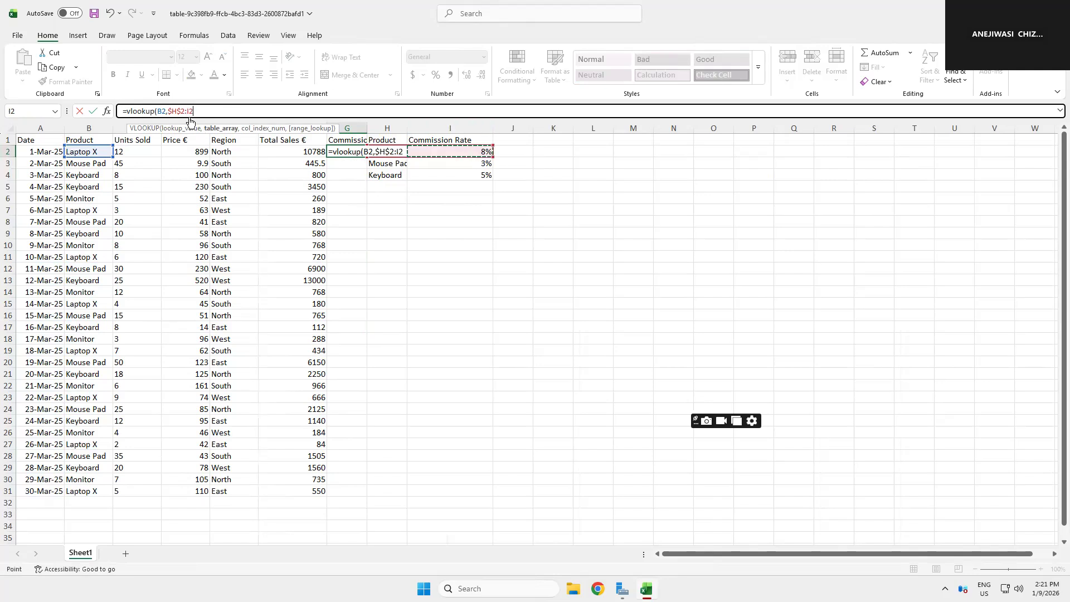
{"action": "key", "text": "F2"}
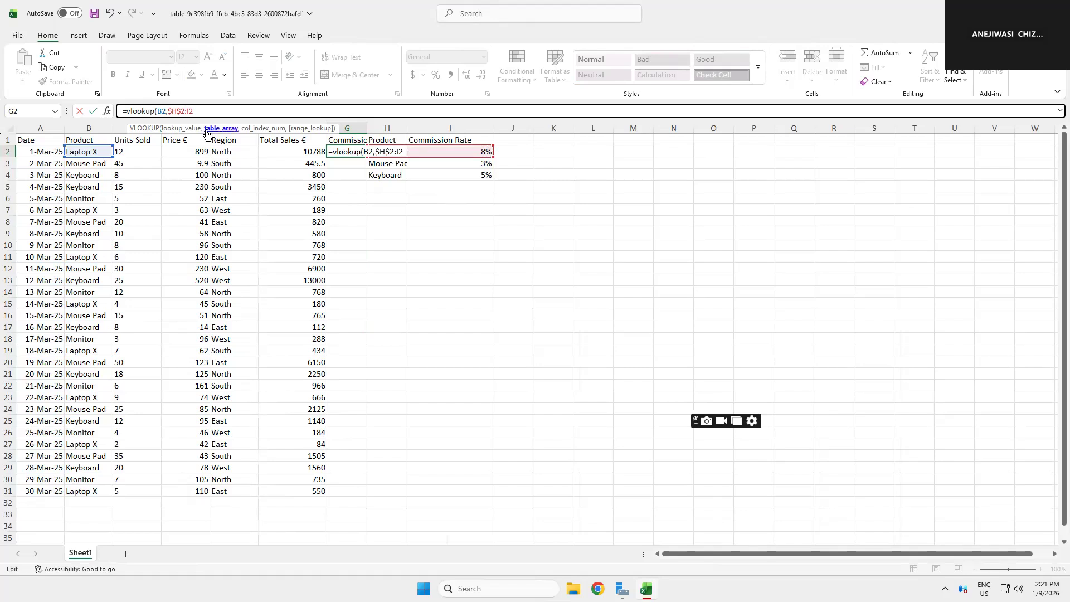
{"action": "left_click", "coordinate": [195, 110]}
{"action": "type", "text": "$I"}
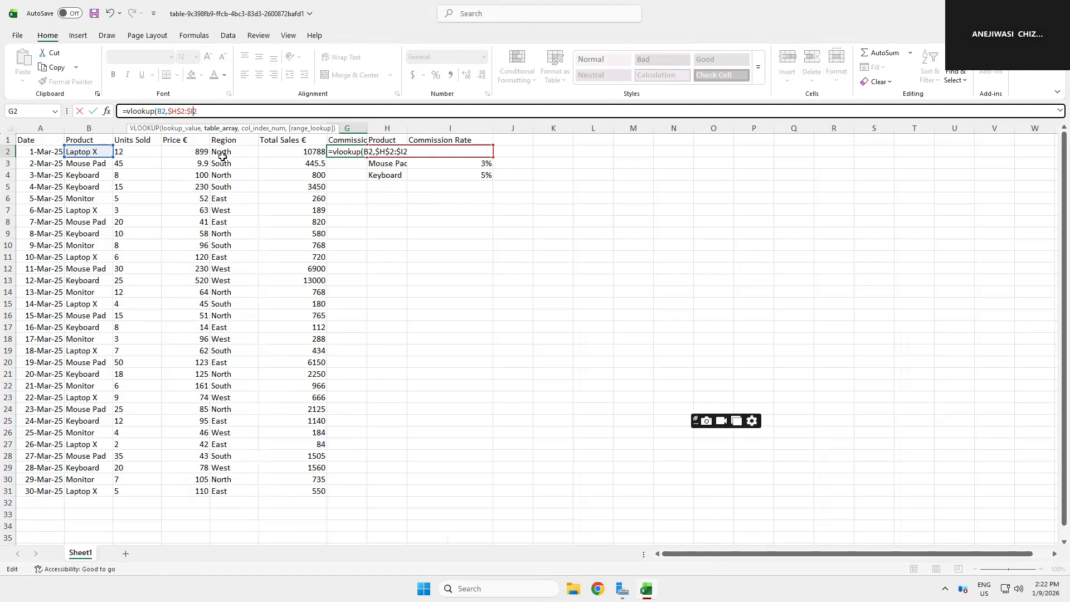
{"action": "type", "text": "$,2,2"}
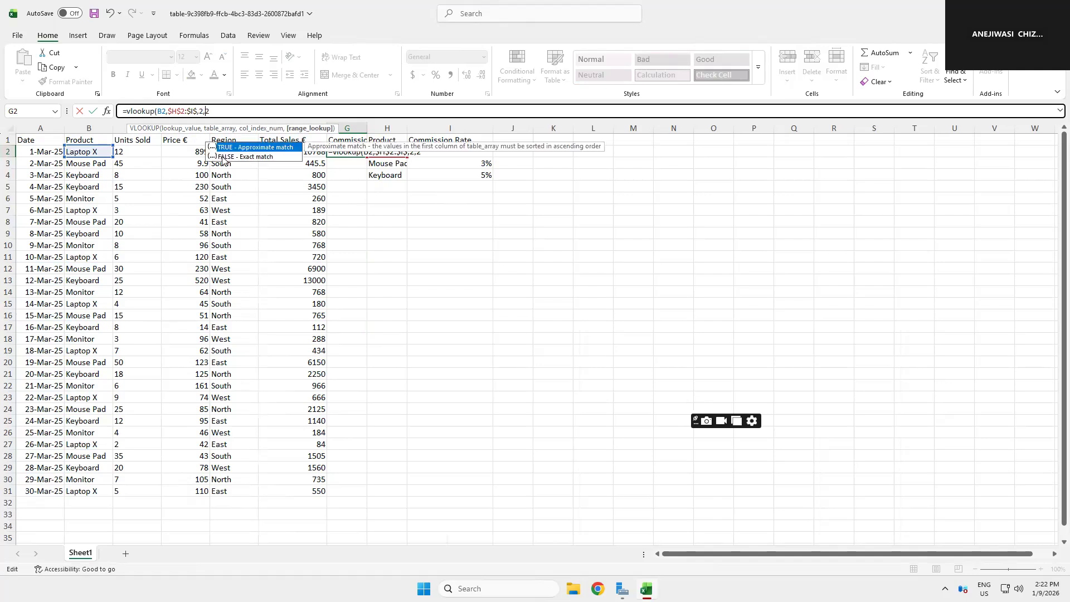
{"action": "type", "text": "FALSE"}
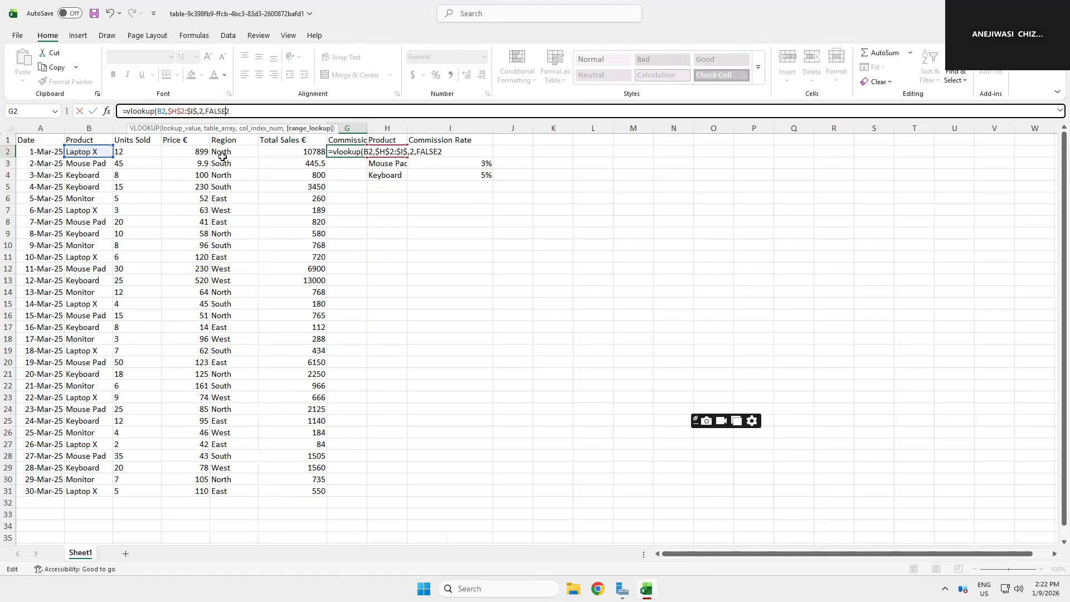
{"action": "type", "text": ")"}
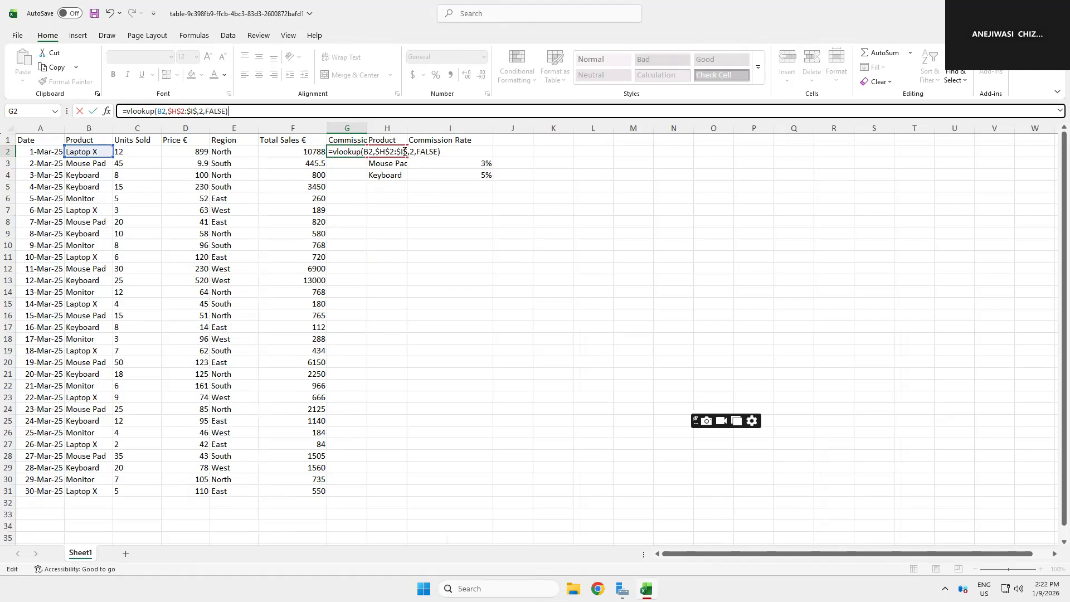
Step: Complete the formula with column index 2 and range lookup FALSE, and enter it
{"action": "left_click", "coordinate": [409, 152]}
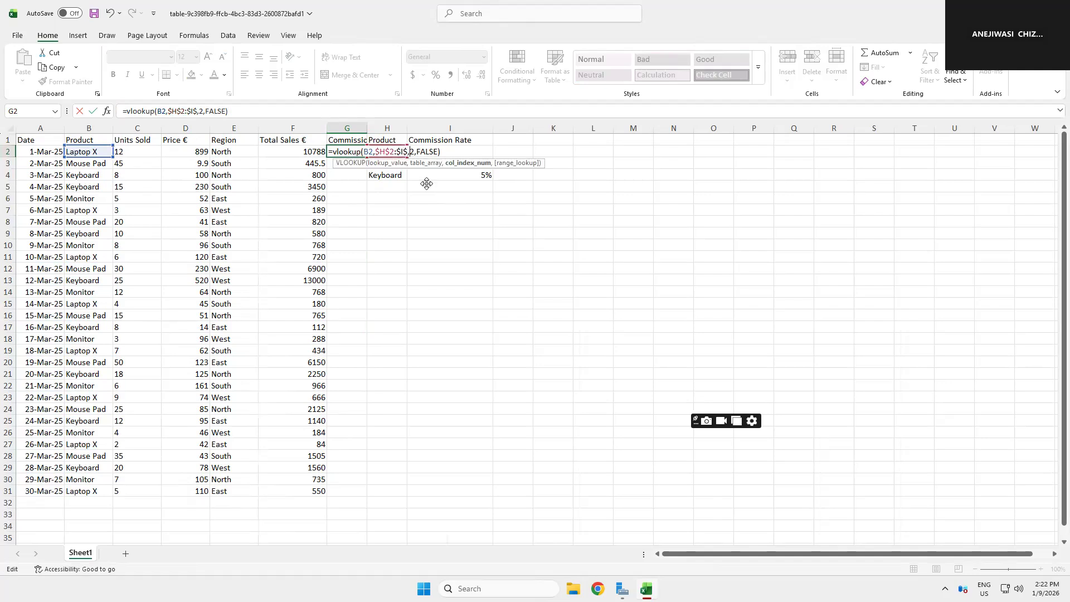
{"action": "key", "text": "BackSpace"}
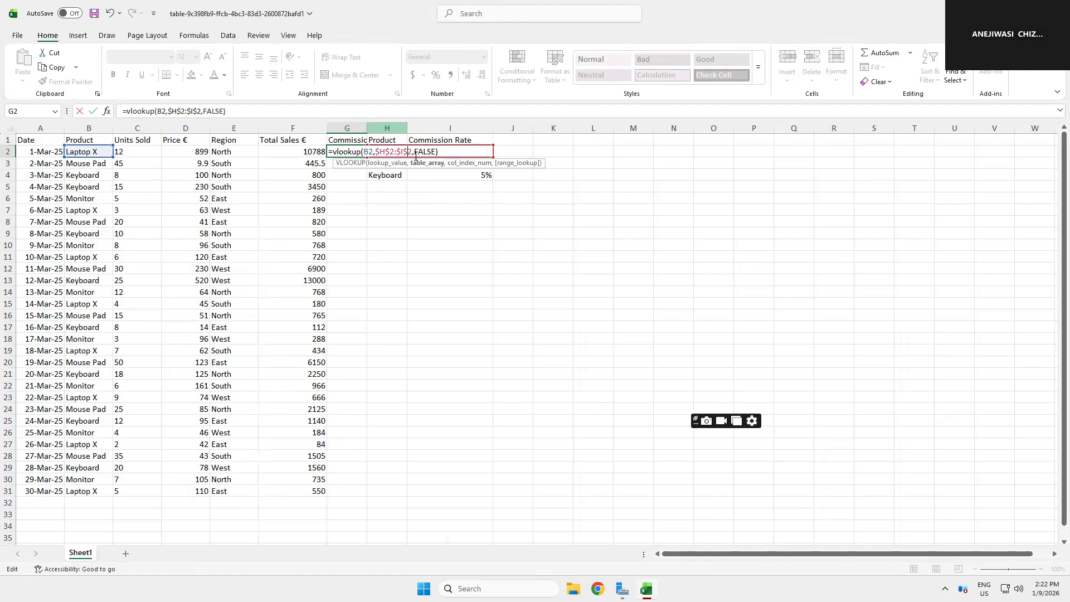
{"action": "left_click", "coordinate": [414, 154]}
{"action": "type", "text": "2"}
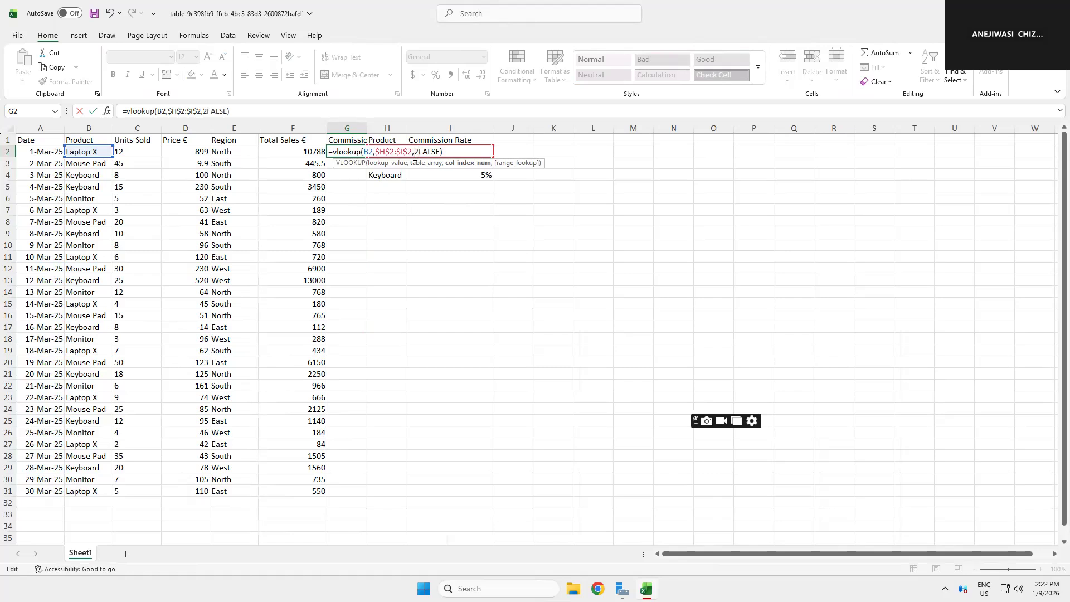
{"action": "type", "text": ","}
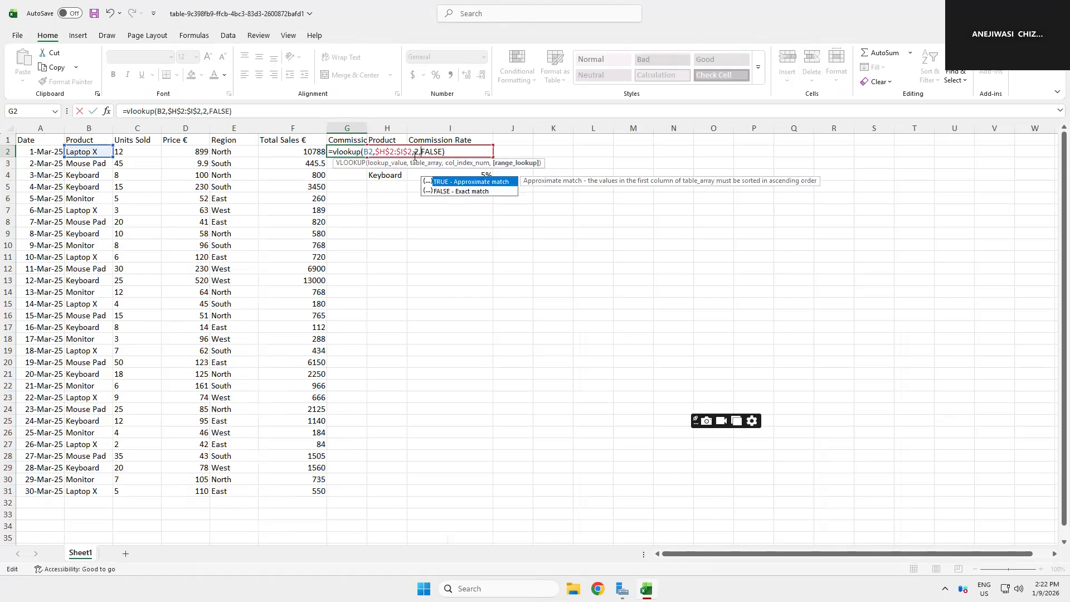
{"action": "key", "text": "Return"}
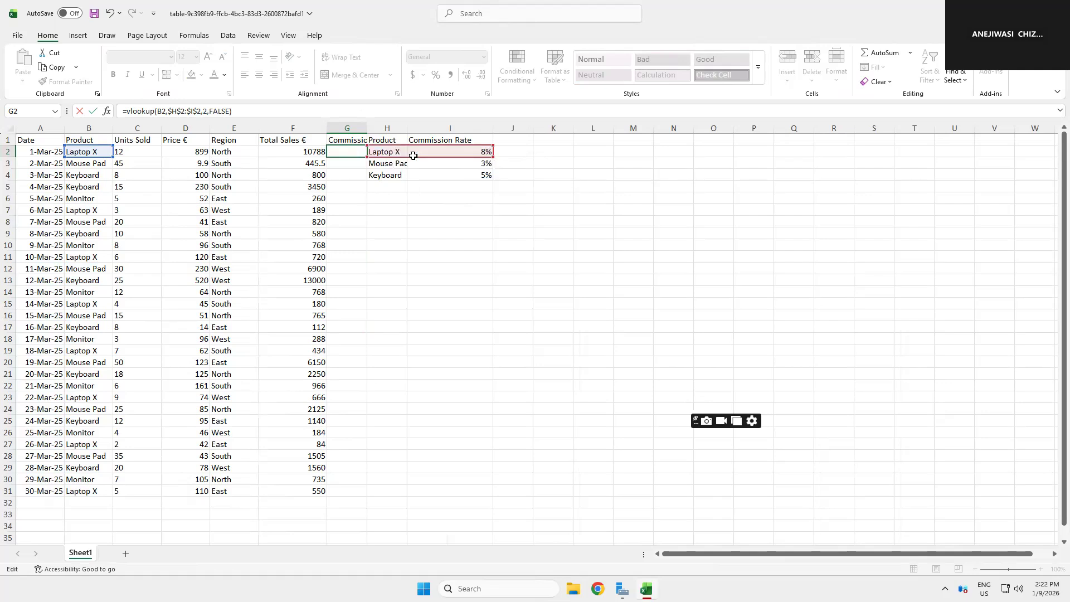
Step: Fill the VLOOKUP formula from G2 down to G31
{"action": "left_click", "coordinate": [352, 152]}
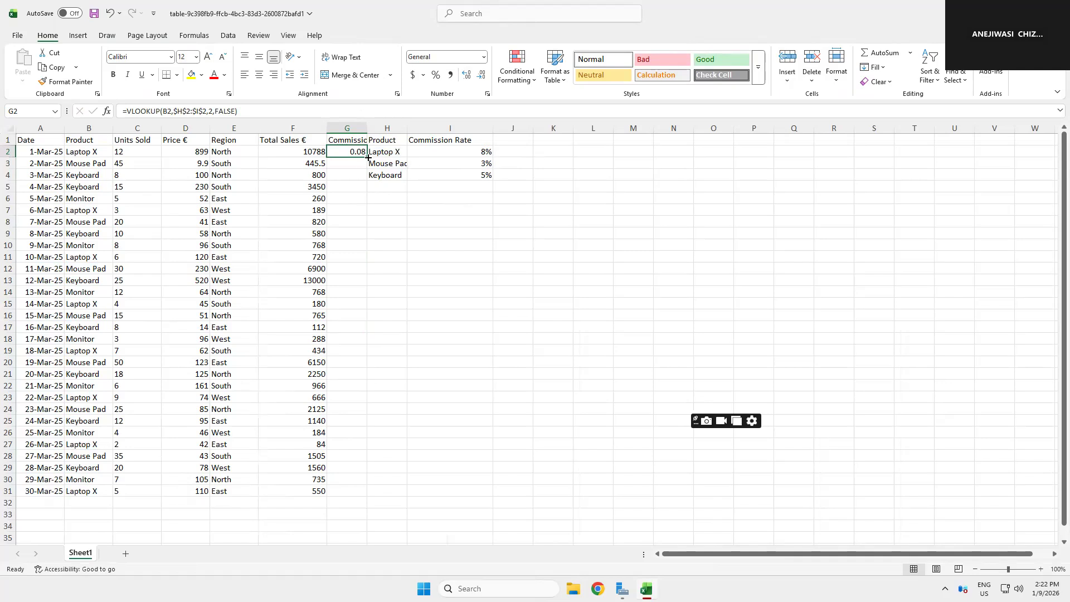
{"action": "left_click_drag", "start_coordinate": [351, 292], "coordinate": [348, 497]}
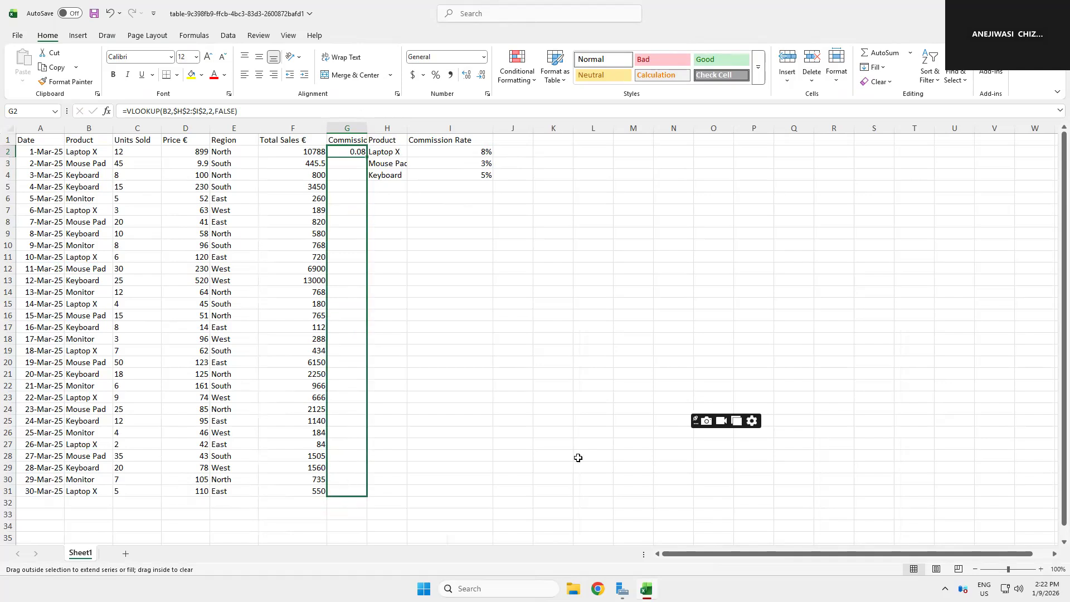
{"action": "left_click_drag", "start_coordinate": [578, 458], "coordinate": [578, 457]}
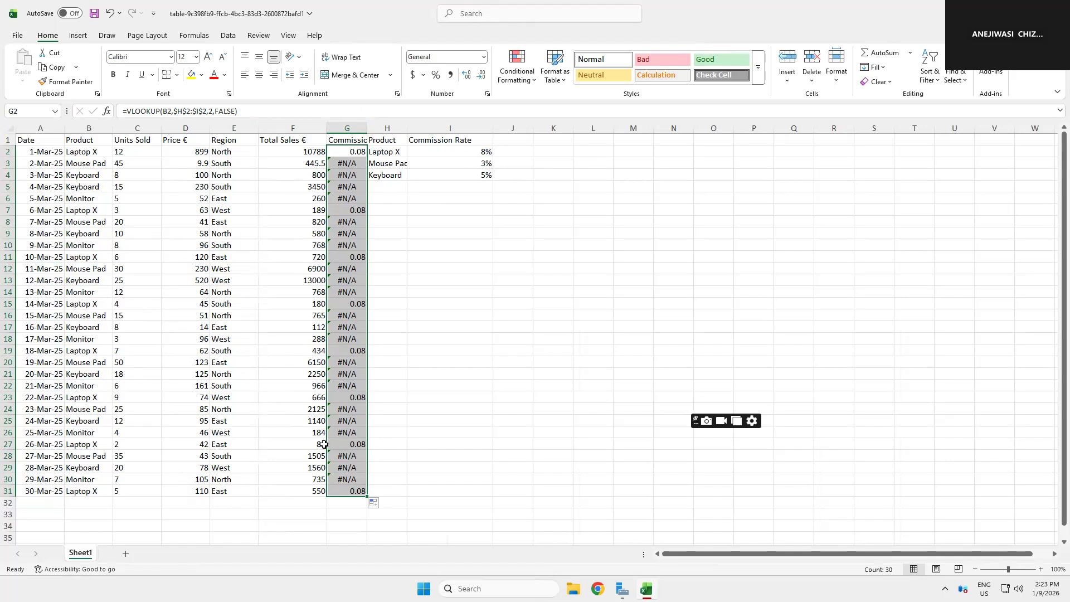
Step: Rename the lookup table's header in I1 to Category
{"action": "left_click", "coordinate": [350, 152]}
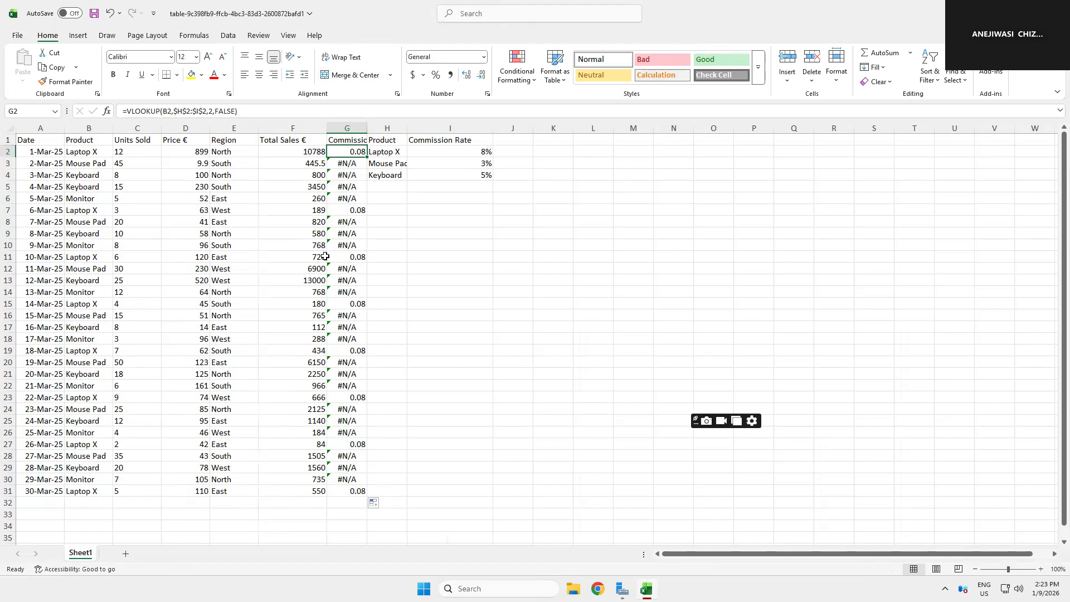
{"action": "left_click", "coordinate": [485, 154]}
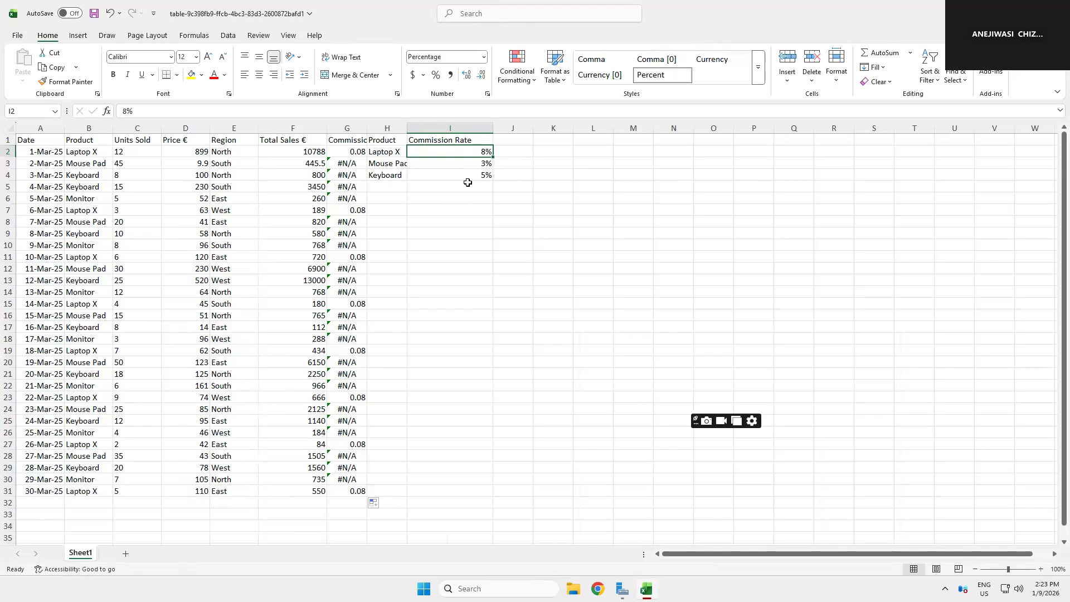
{"action": "left_click", "coordinate": [456, 142]}
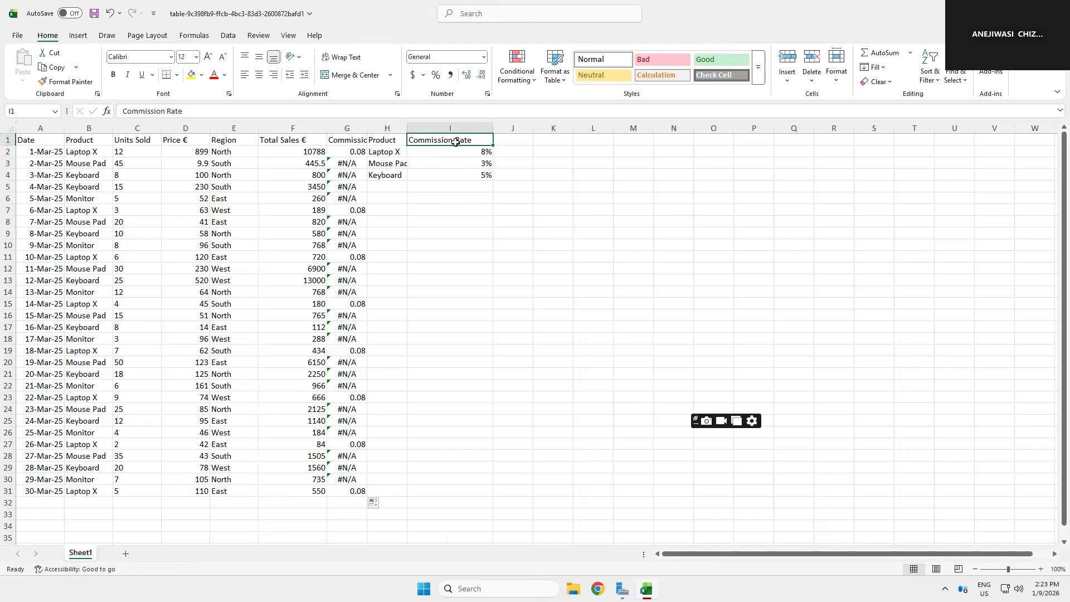
{"action": "type", "text": "cATEG"}
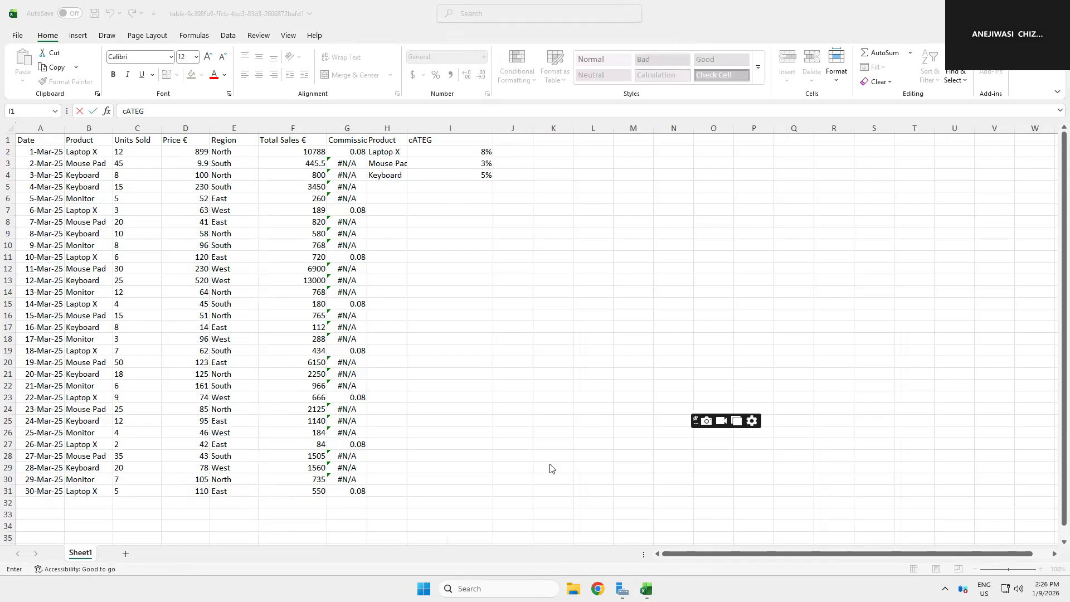
{"action": "left_click", "coordinate": [464, 144]}
{"action": "key", "text": "shift+Home"}
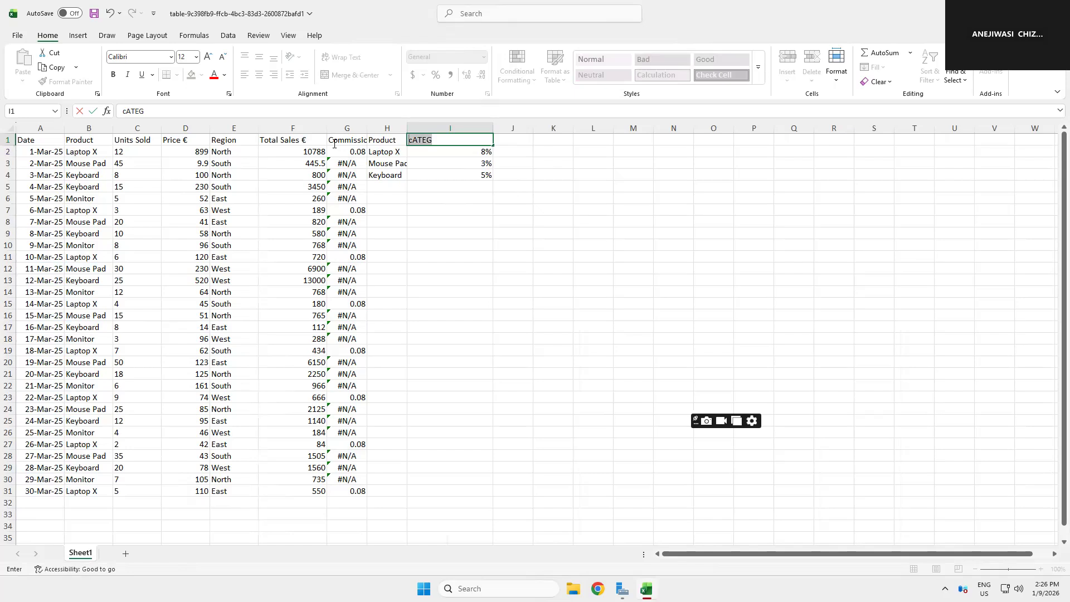
{"action": "left_click_drag", "start_coordinate": [335, 145], "coordinate": [334, 143]}
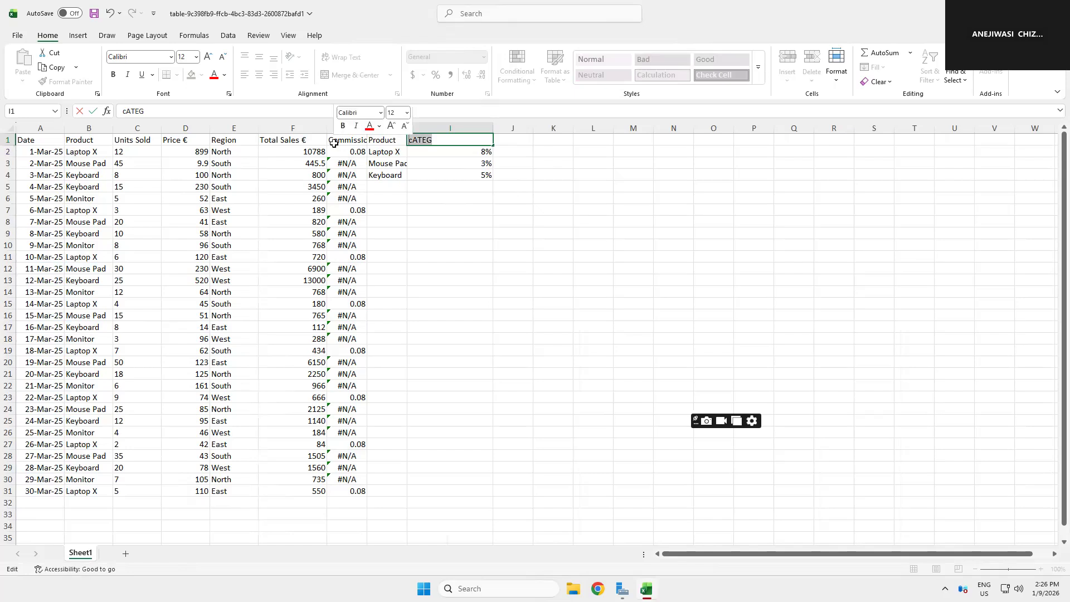
{"action": "type", "text": "Catego"}
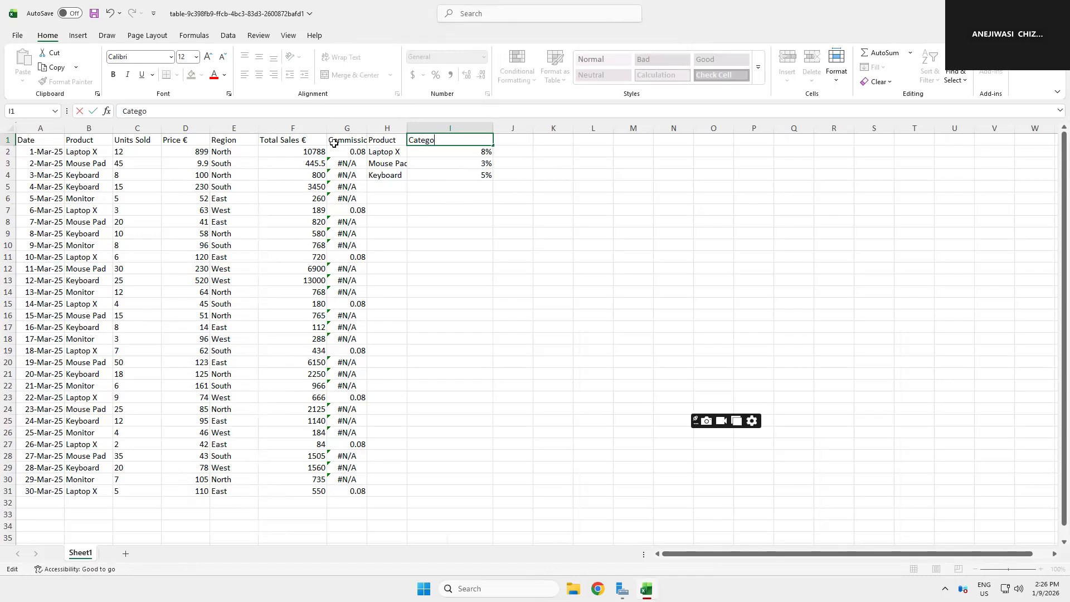
{"action": "type", "text": "ry"}
{"action": "key", "text": "Return"}
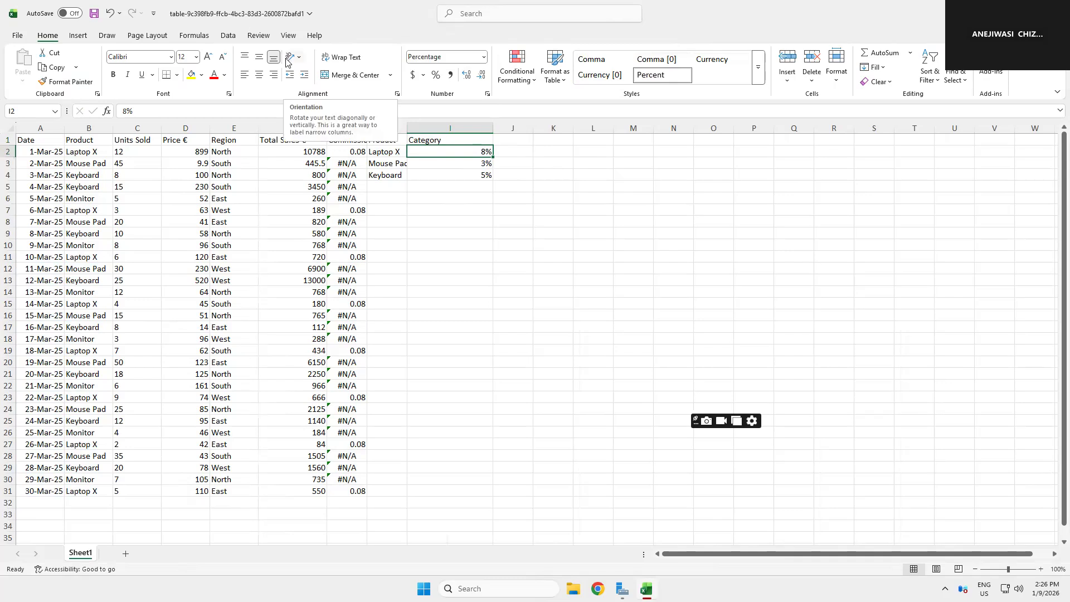
Step: Enter Computers as the category in I2 for Laptop X
{"action": "type", "text": "Com"}
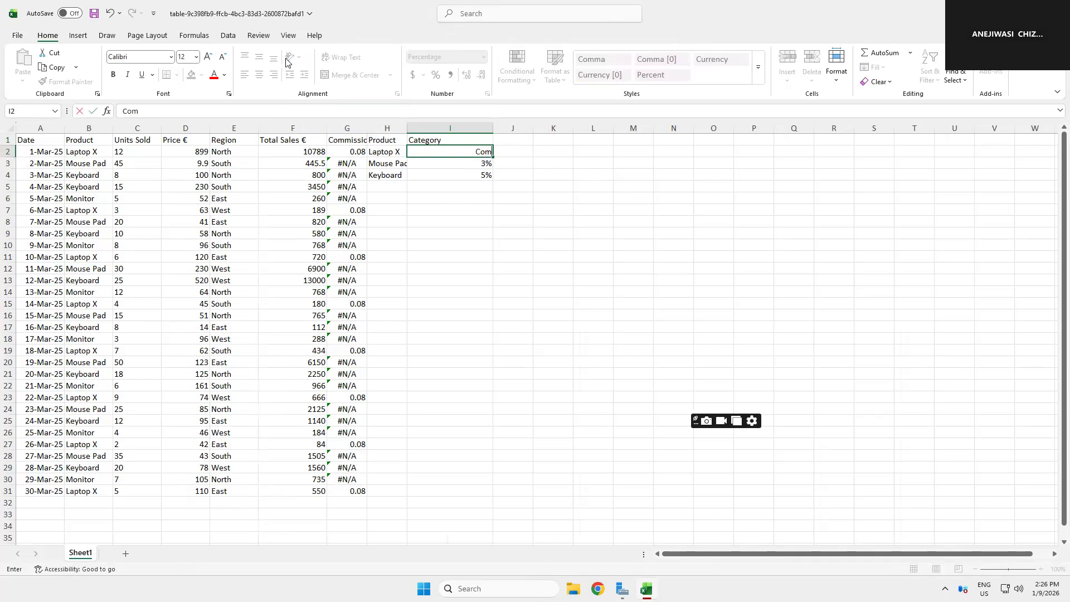
{"action": "type", "text": "puters"}
{"action": "key", "text": "Return"}
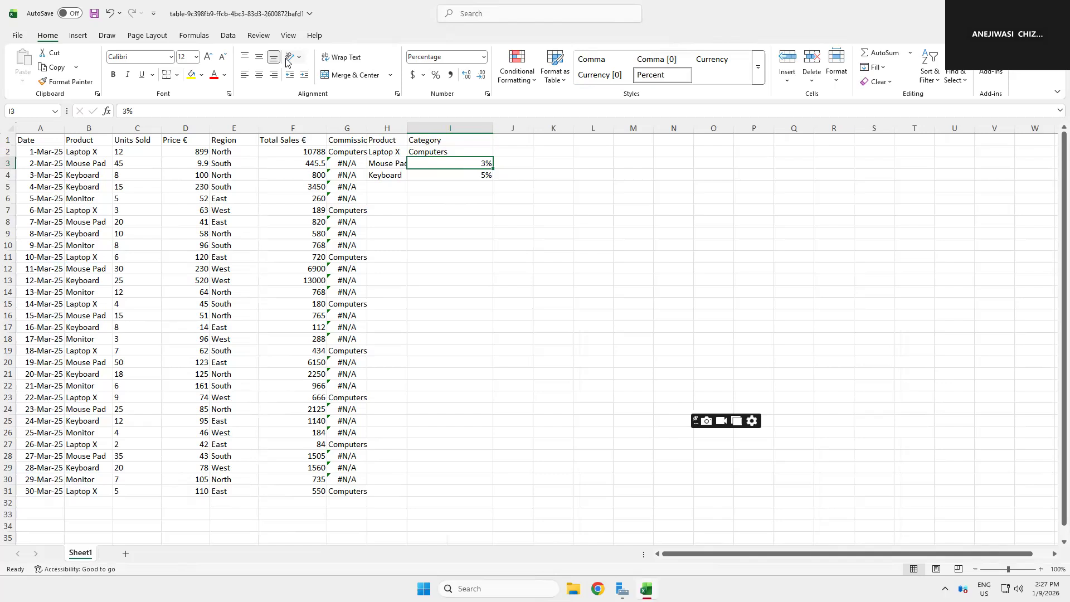
{"action": "left_click", "coordinate": [393, 141]}
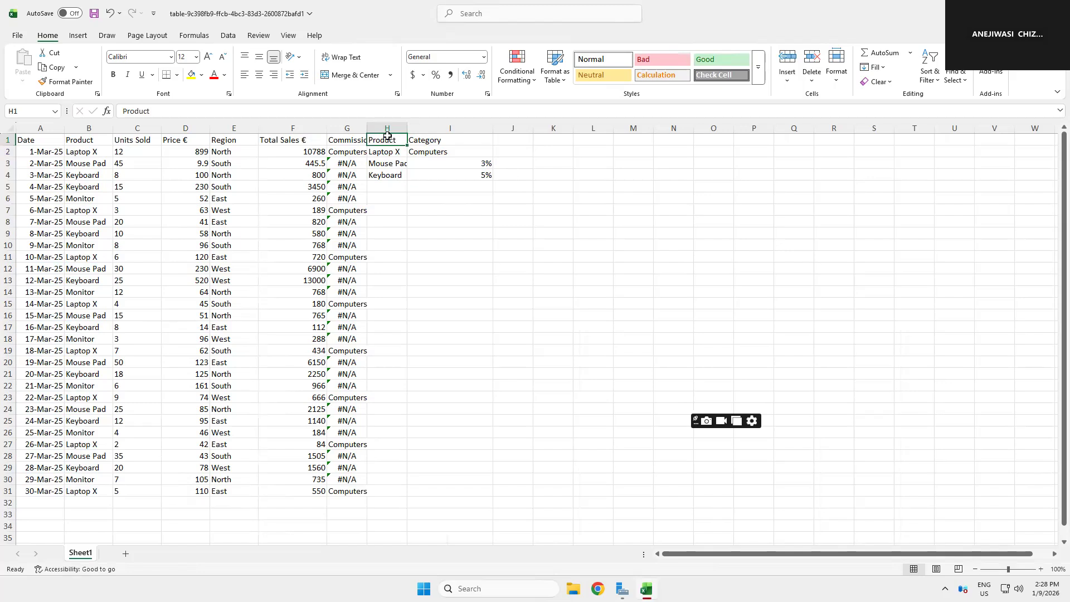
{"action": "left_click", "coordinate": [446, 141]}
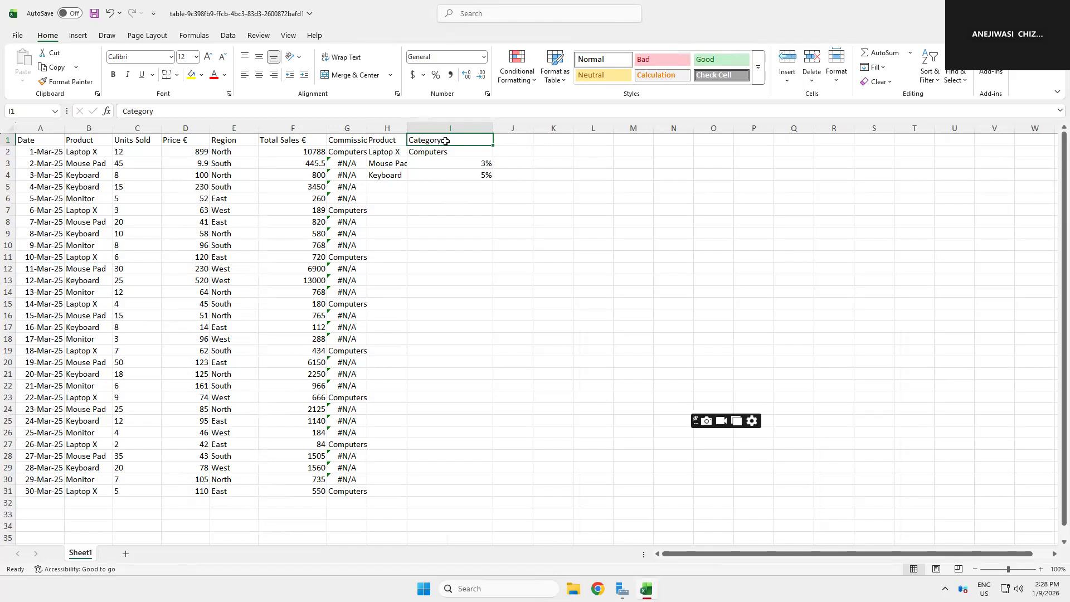
Step: Rename the lookup table header in I1 to Q1 and enter 7% in I2 for Laptop X
{"action": "type", "text": "Q1"}
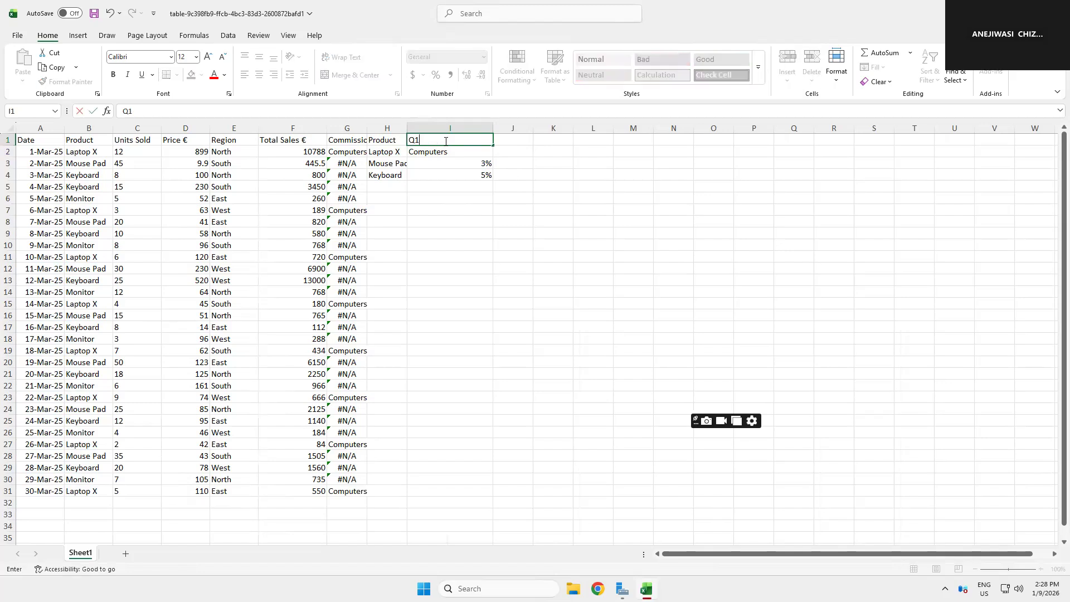
{"action": "key", "text": "Return"}
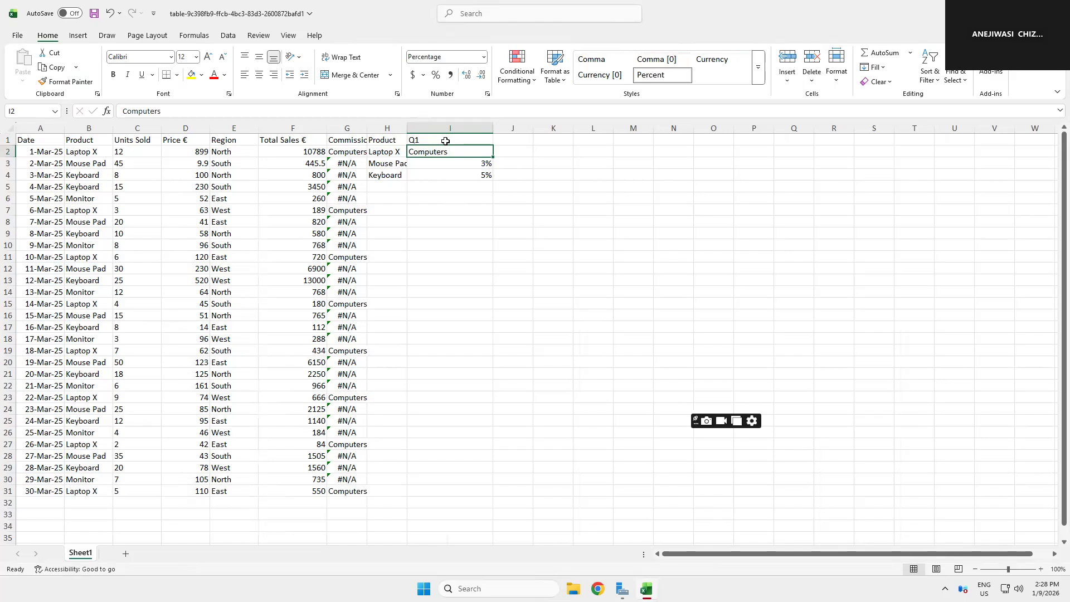
{"action": "type", "text": "7%"}
{"action": "key", "text": "Return"}
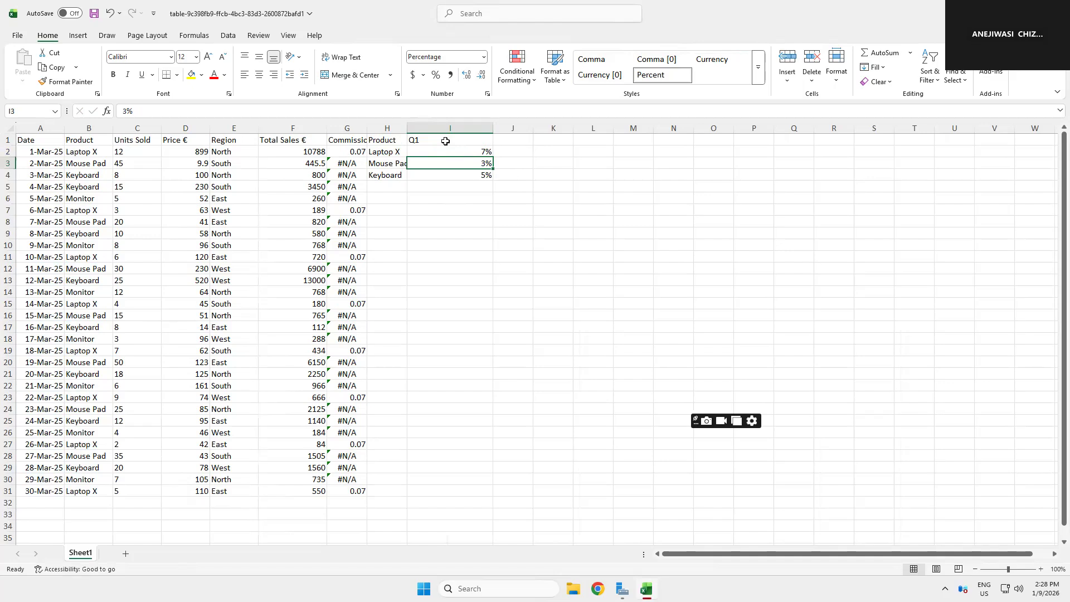
Step: Label J1 as the Q2 header of the lookup table
{"action": "left_click", "coordinate": [515, 141]}
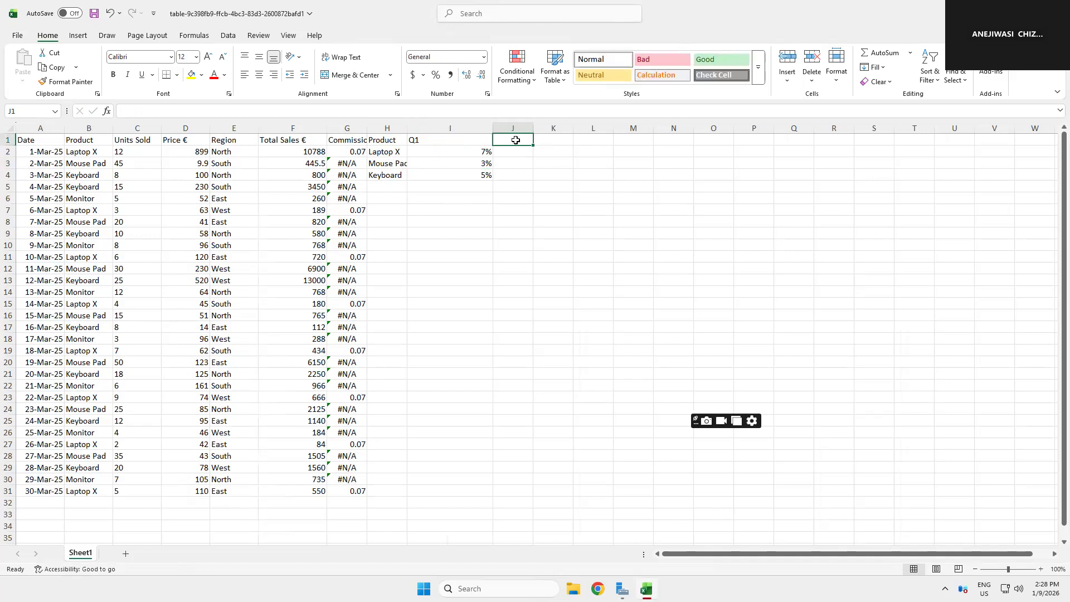
{"action": "type", "text": "Q2"}
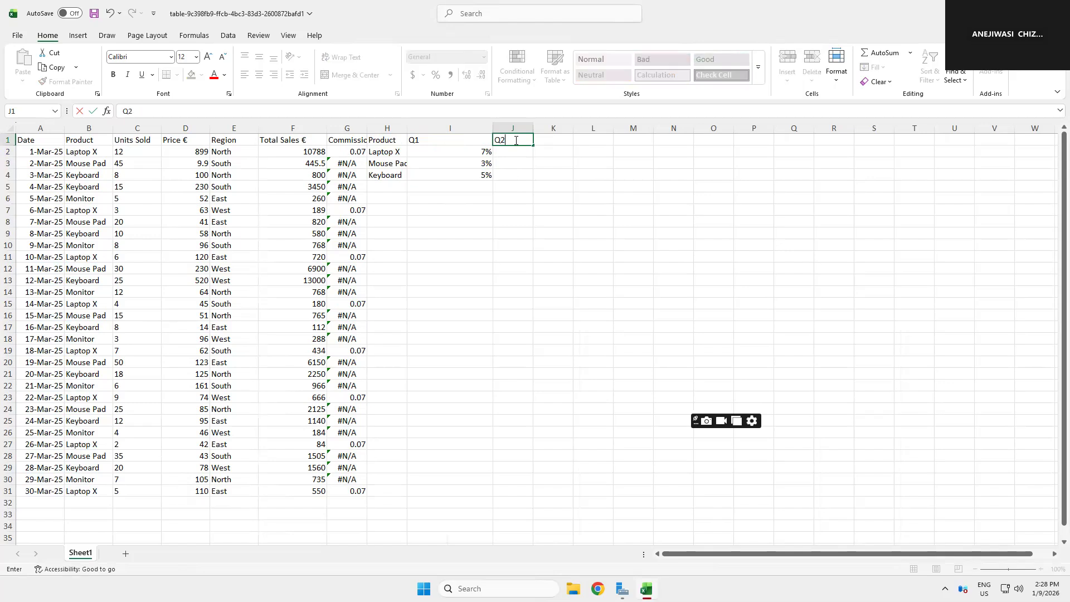
{"action": "key", "text": "Return"}
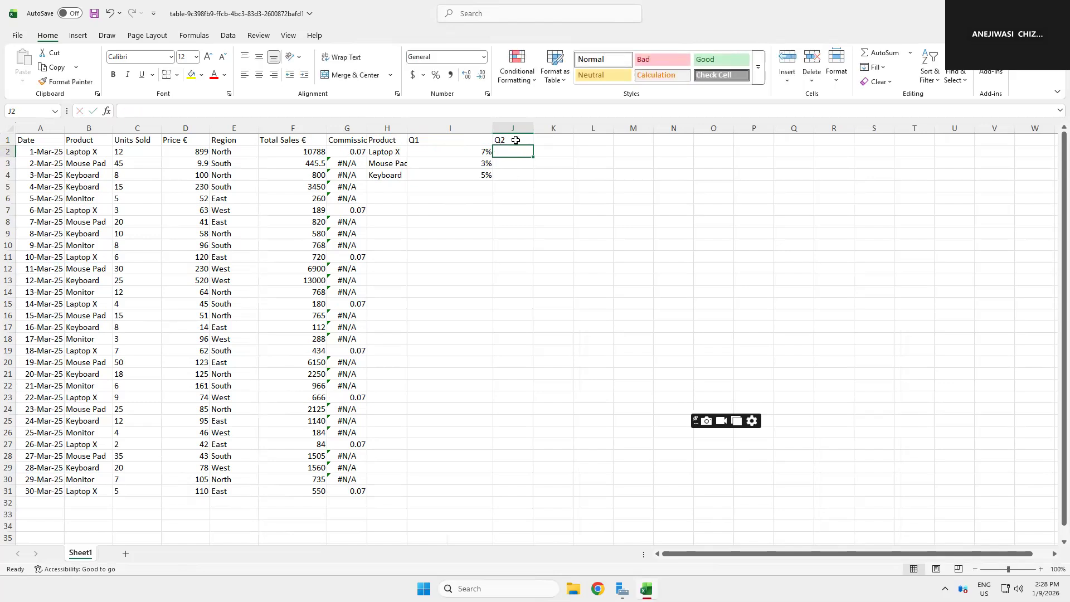
Step: Enter 8, 5 and 6 in J2 through J4
{"action": "type", "text": "8"}
{"action": "key", "text": "Return"}
{"action": "type", "text": "5"}
{"action": "key", "text": "Return"}
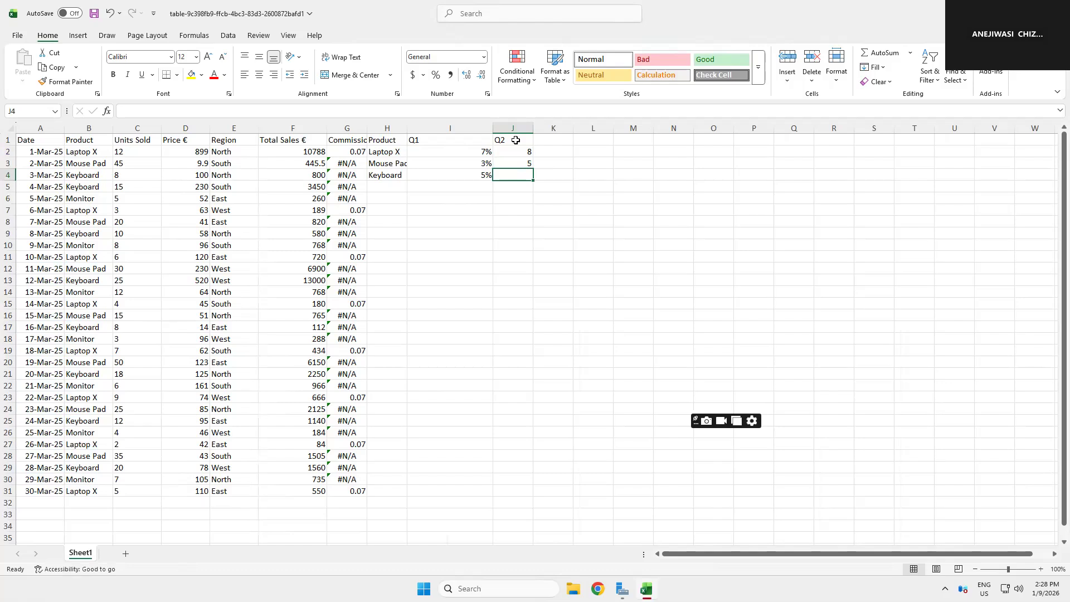
{"action": "type", "text": "6"}
{"action": "key", "text": "Tab"}
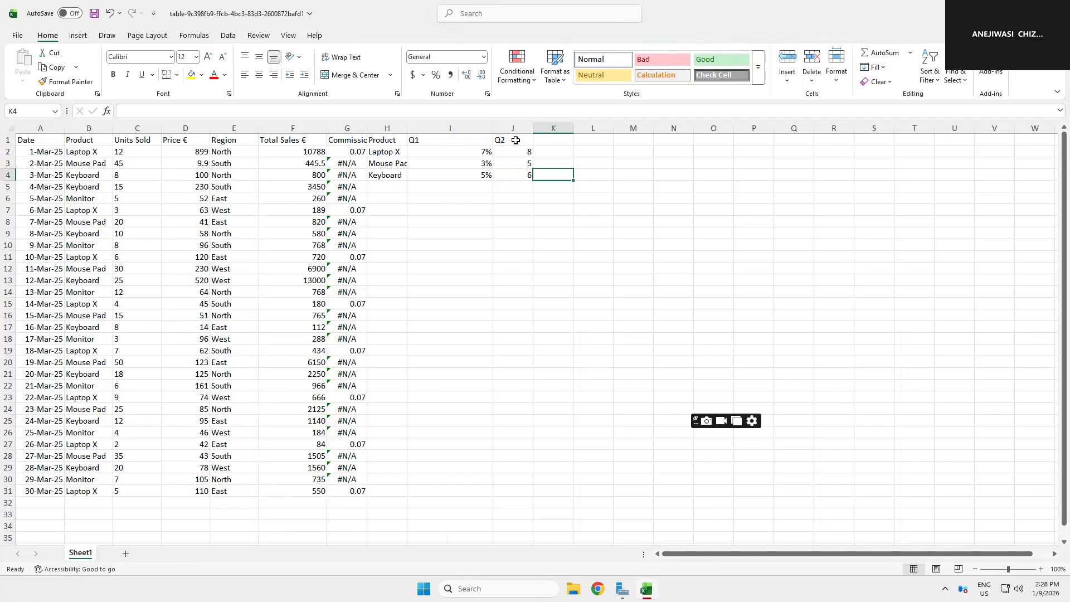
{"action": "key", "text": "Up"}
{"action": "key", "text": "Up"}
{"action": "key", "text": "Up"}
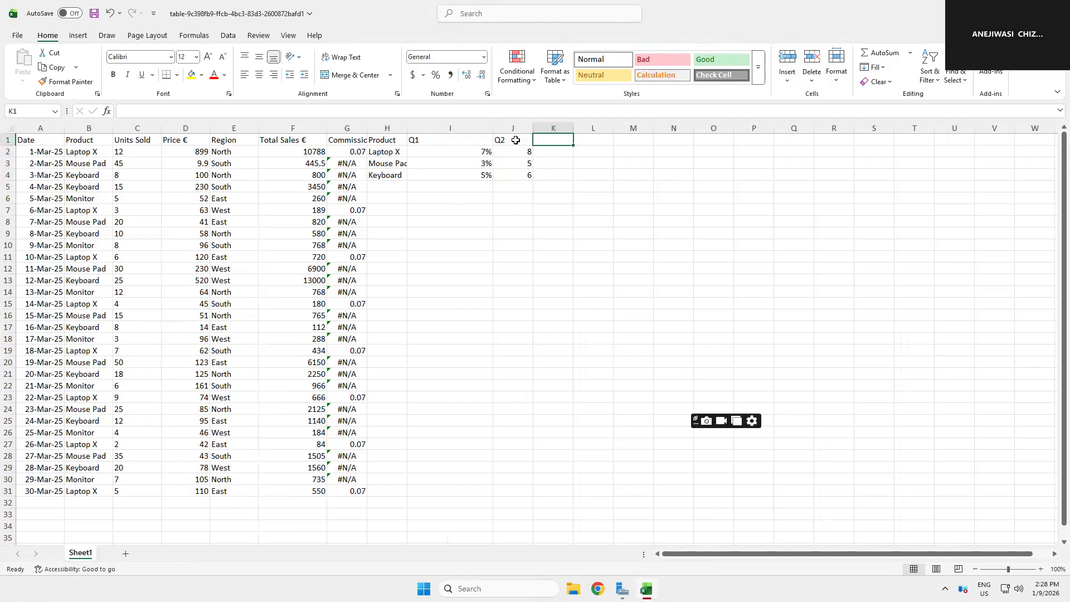
Step: Apply percent style to the quarter rate cells I2 through L4
{"action": "left_click", "coordinate": [469, 157]}
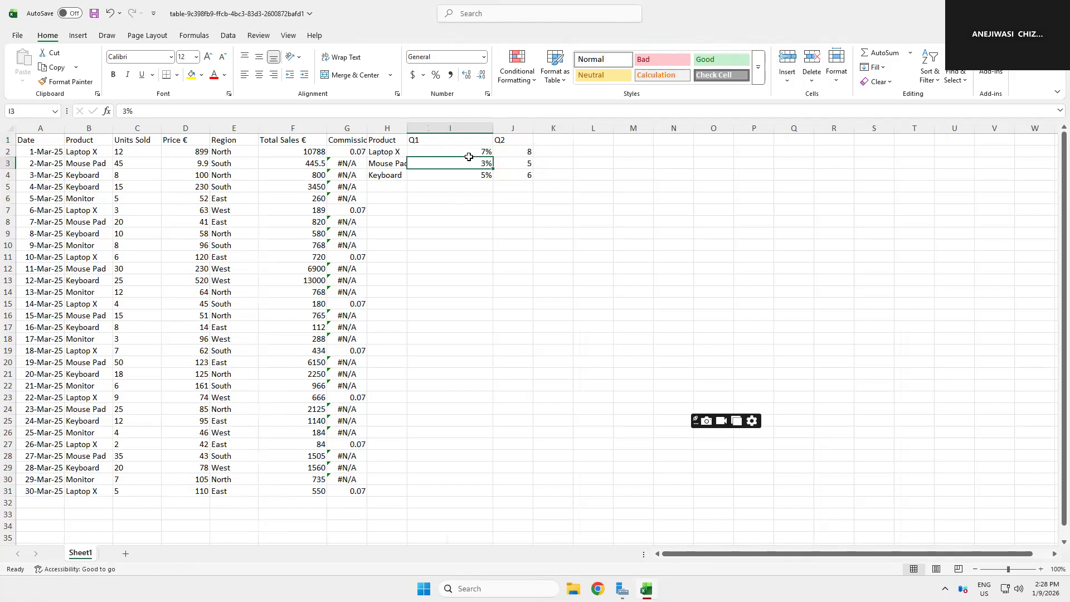
{"action": "left_click_drag", "start_coordinate": [527, 162], "coordinate": [584, 169]}
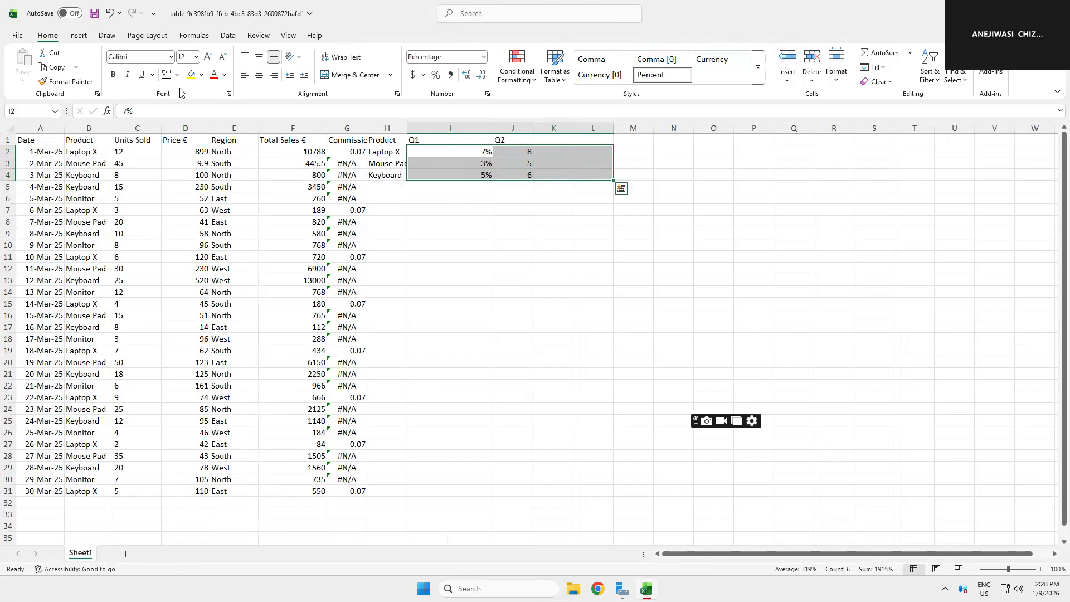
{"action": "left_click", "coordinate": [436, 77]}
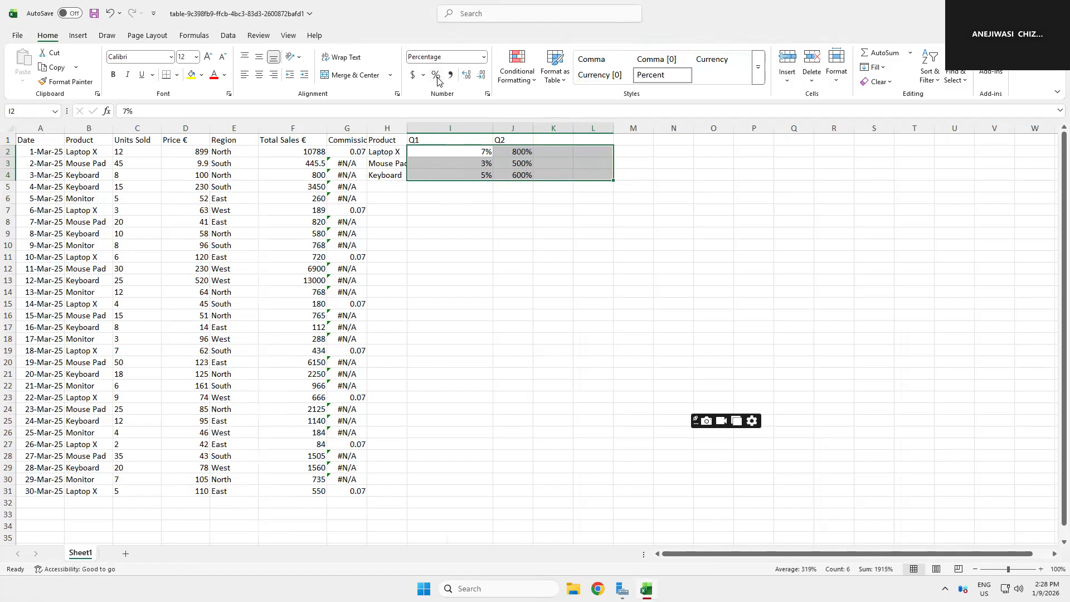
Step: Enter the Q2 rates 8%, 5% and 6% in J2 through J4
{"action": "left_click", "coordinate": [529, 151]}
{"action": "type", "text": "8"}
{"action": "key", "text": "Return"}
{"action": "type", "text": "5"}
{"action": "key", "text": "Return"}
{"action": "type", "text": "6"}
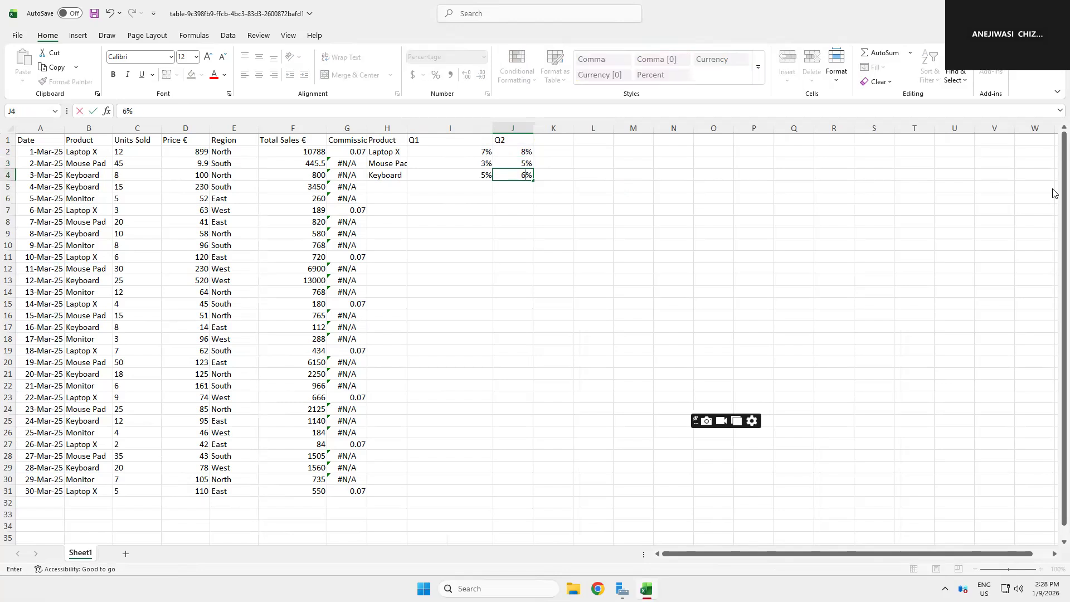
{"action": "key", "text": "Return"}
{"action": "key", "text": "Up"}
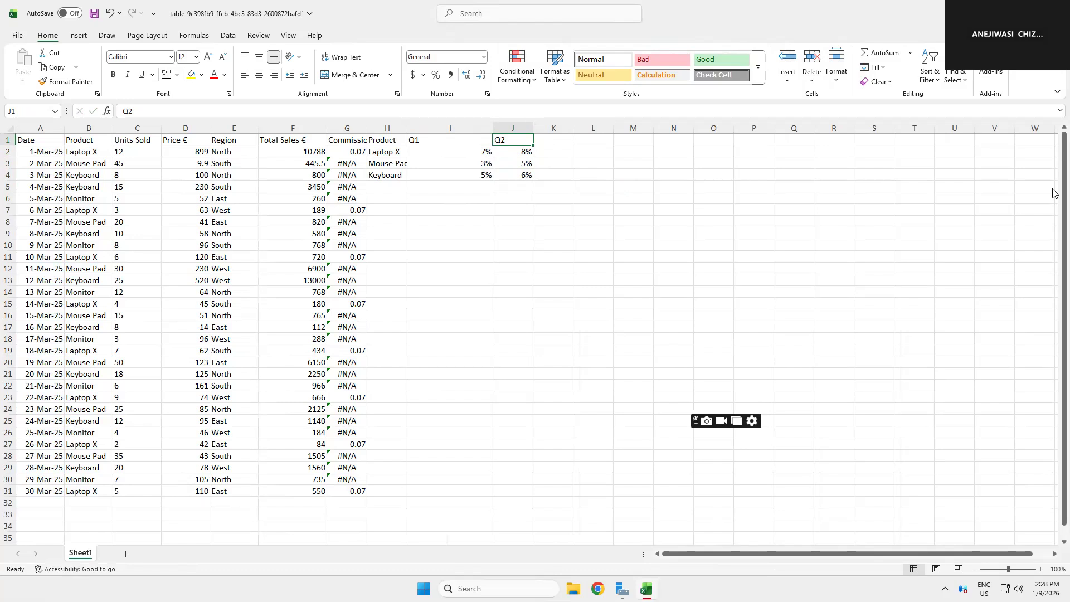
{"action": "key", "text": "Right"}
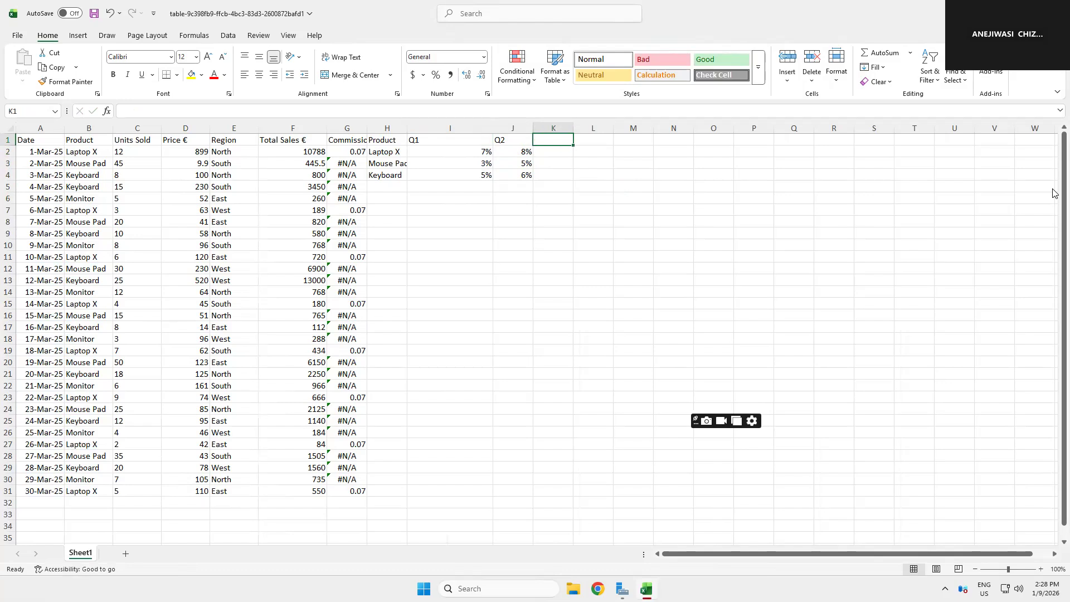
Step: Add a Q3 header in K1 with rates 2%, 5% and 7% below it
{"action": "type", "text": "Q3"}
{"action": "key", "text": "Return"}
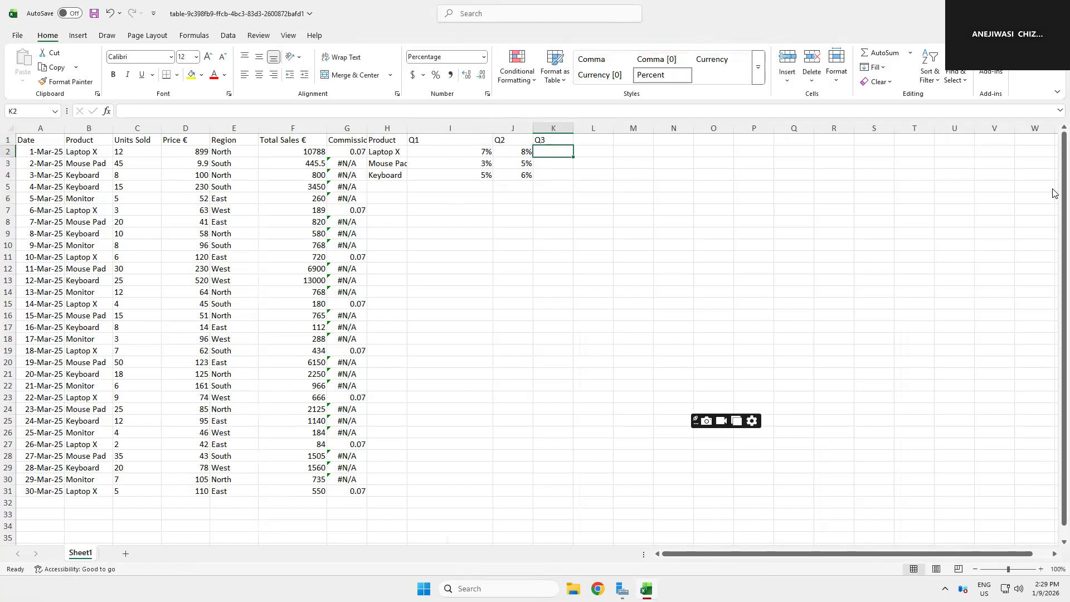
{"action": "type", "text": "2"}
{"action": "key", "text": "Return"}
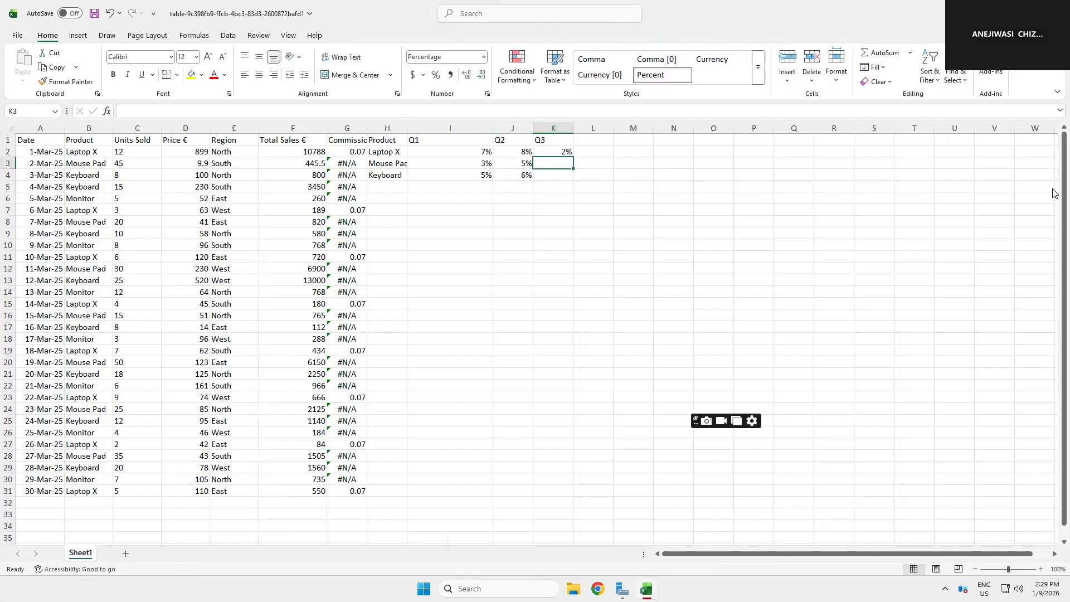
{"action": "type", "text": "5"}
{"action": "key", "text": "Return"}
{"action": "type", "text": "7"}
{"action": "key", "text": "Return"}
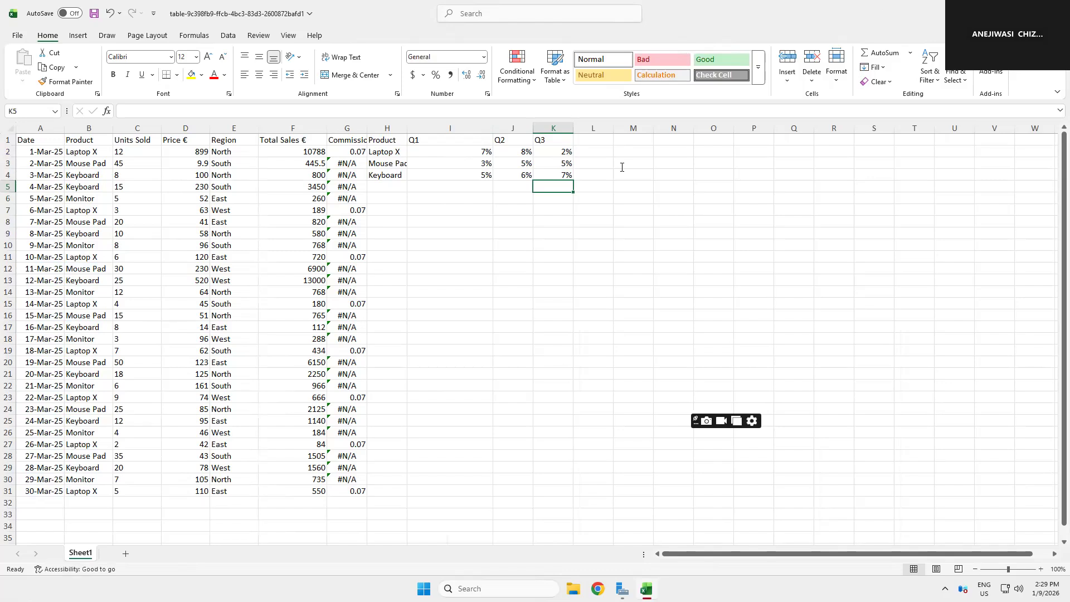
Step: Add a Q4 header in L1 with rates 3%, 4% and 9% below it
{"action": "left_click", "coordinate": [583, 141]}
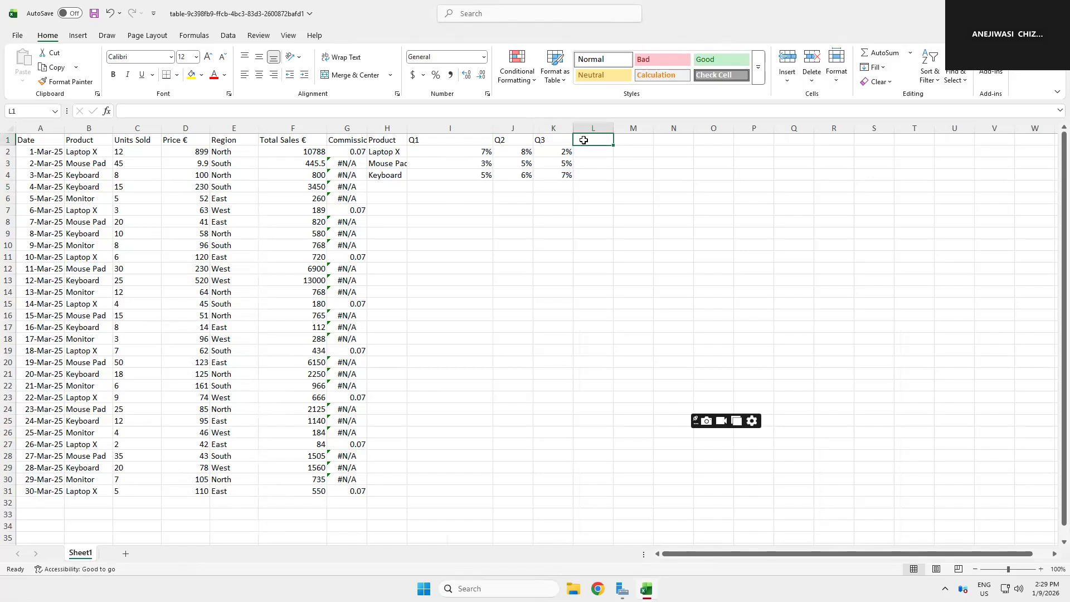
{"action": "type", "text": "Q4"}
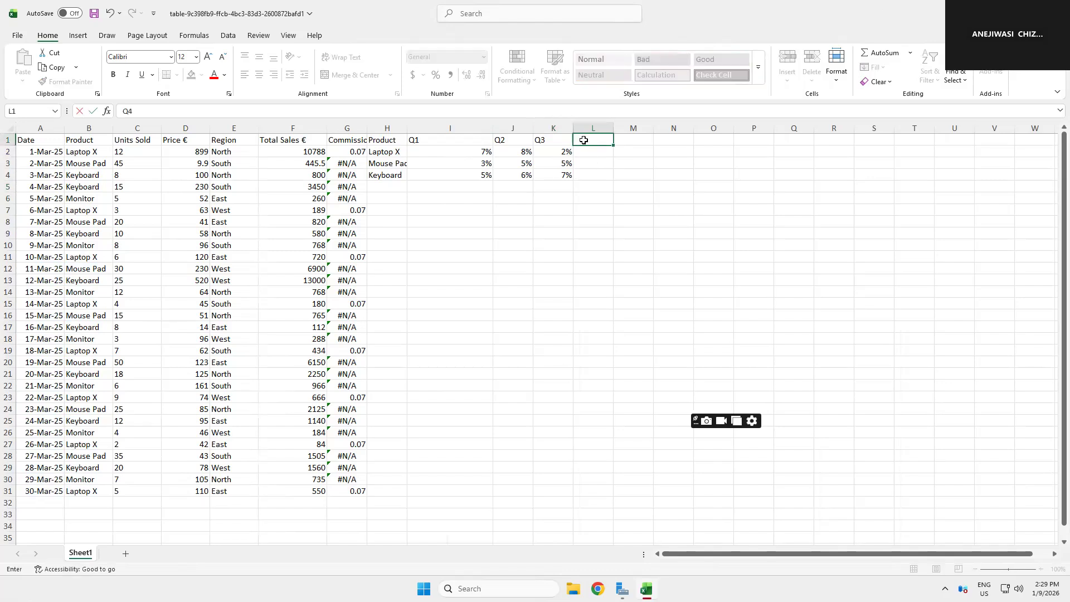
{"action": "key", "text": "Return"}
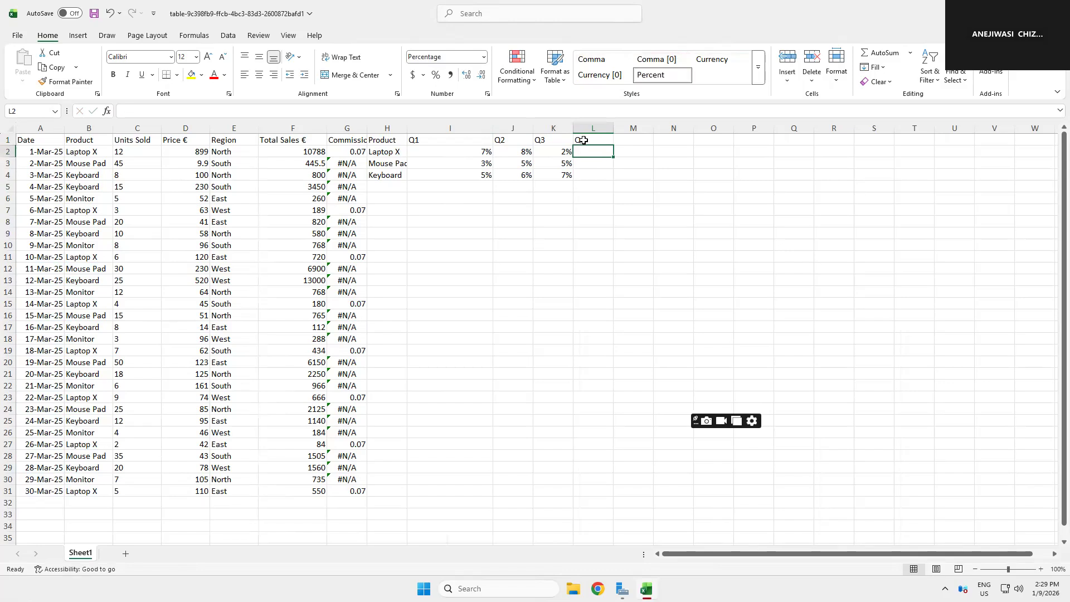
{"action": "type", "text": "3"}
{"action": "key", "text": "Return"}
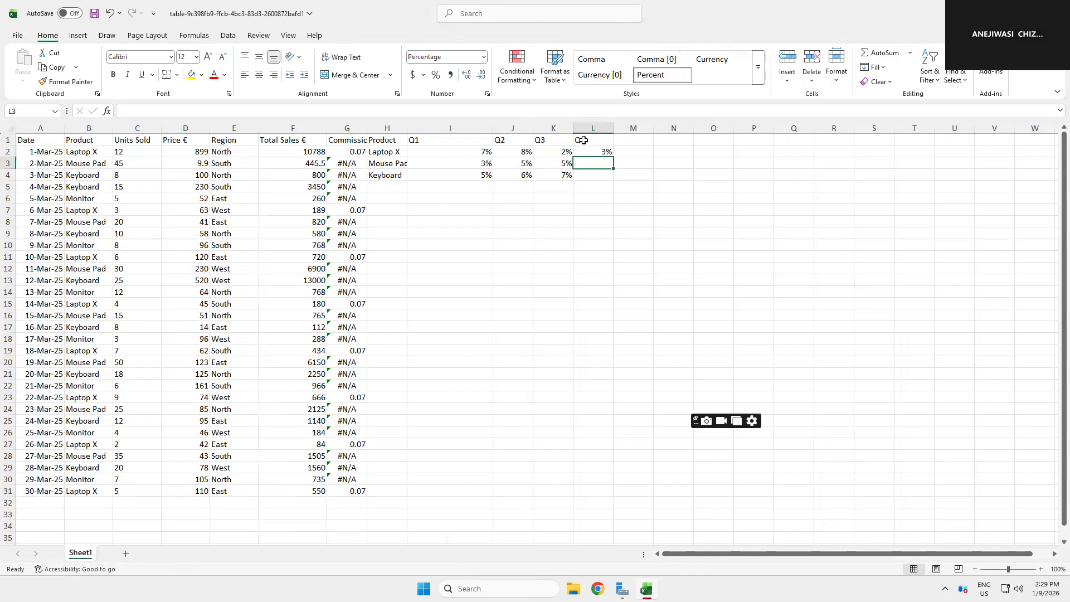
{"action": "type", "text": "4"}
{"action": "key", "text": "Return"}
{"action": "type", "text": "9"}
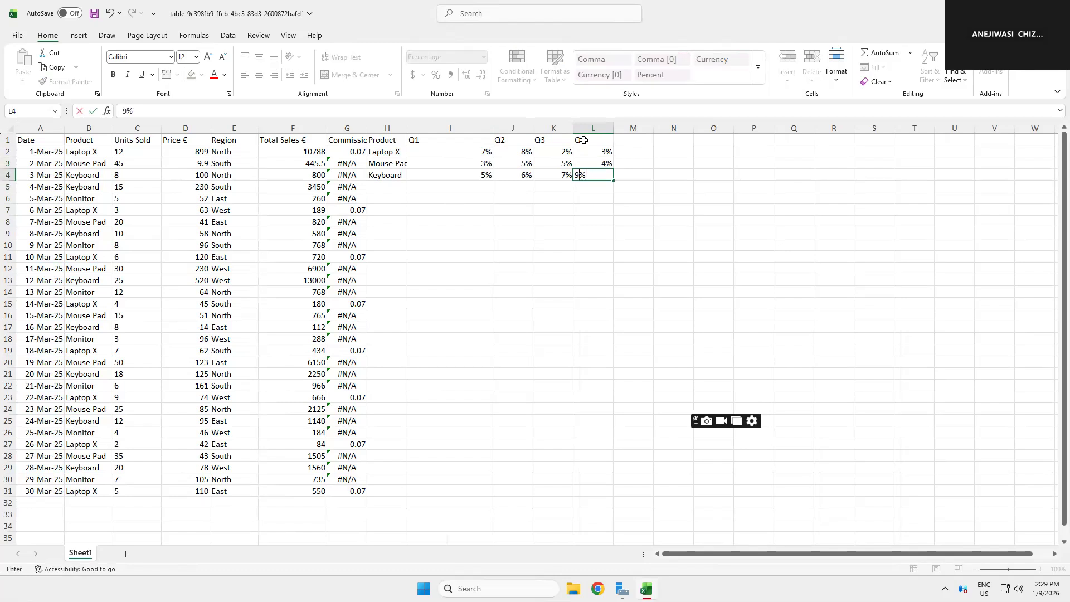
{"action": "key", "text": "Return"}
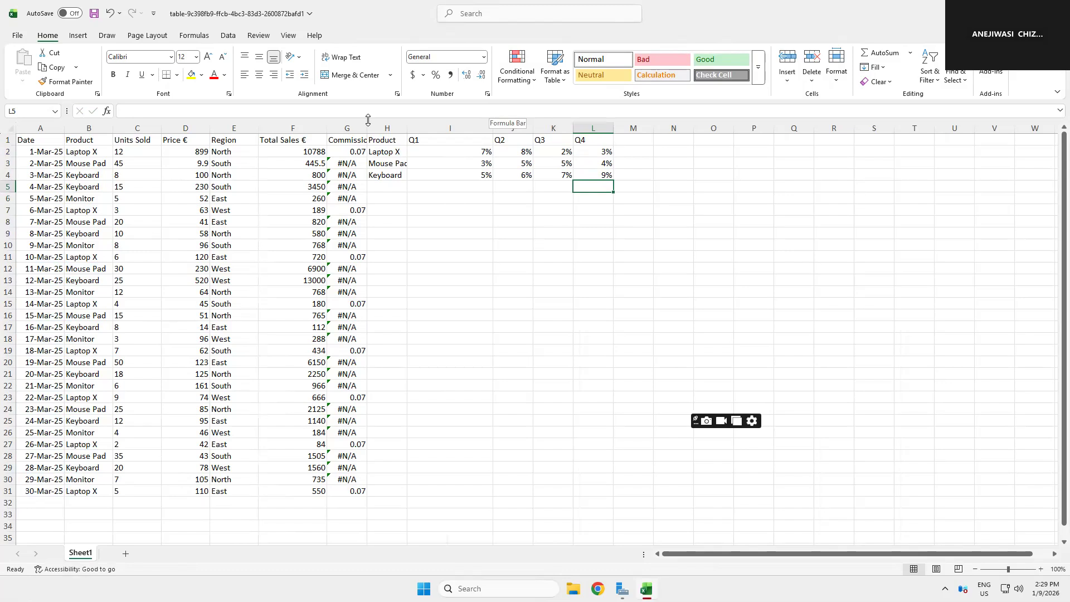
Step: Clear the VLOOKUP formulas from the Commission column, G2 through G31
{"action": "left_click", "coordinate": [353, 154]}
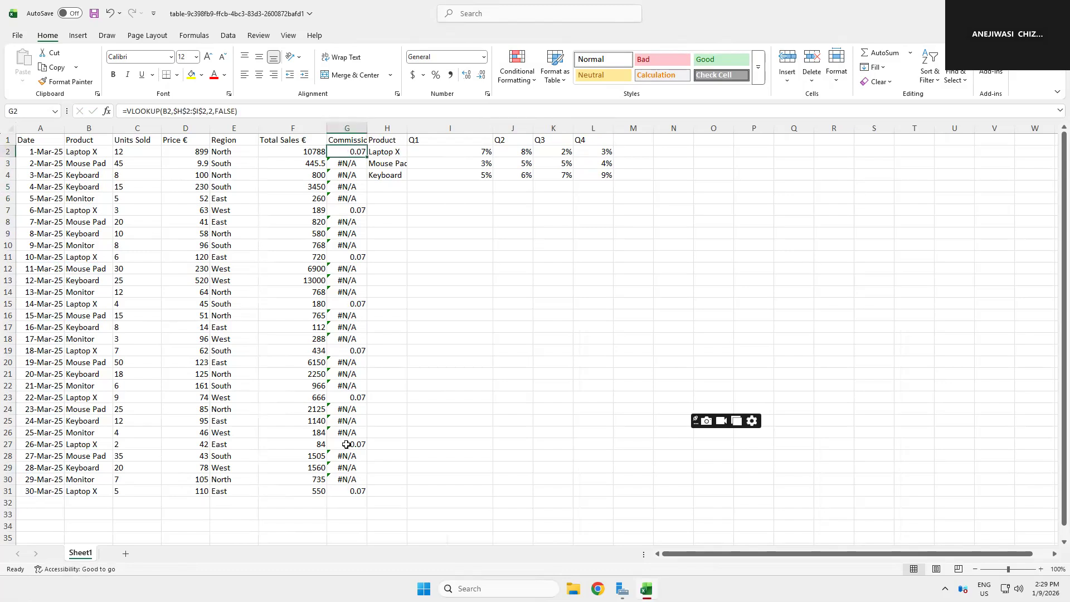
{"action": "left_click", "coordinate": [355, 469], "text": "shift"}
{"action": "left_click", "coordinate": [357, 501], "text": "shift"}
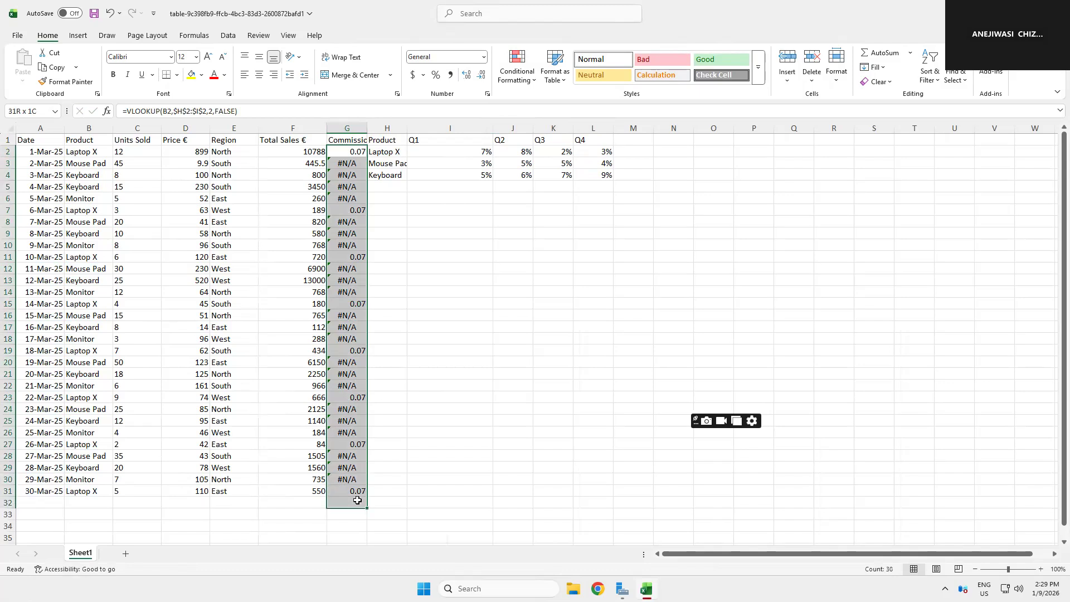
{"action": "key", "text": "Delete"}
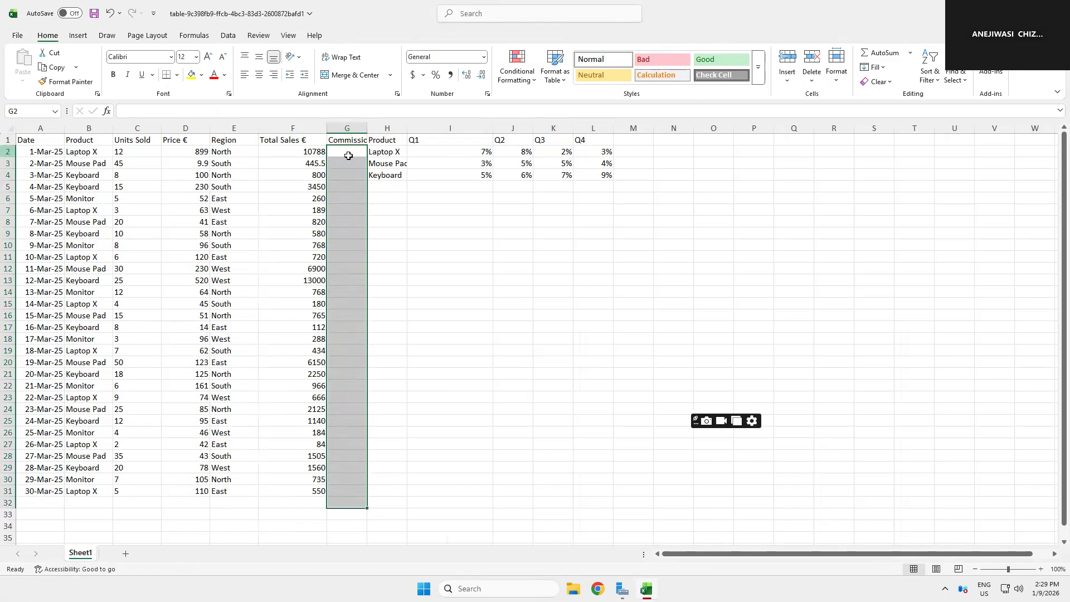
Step: Start an HLOOKUP formula in G2
{"action": "left_click", "coordinate": [348, 151]}
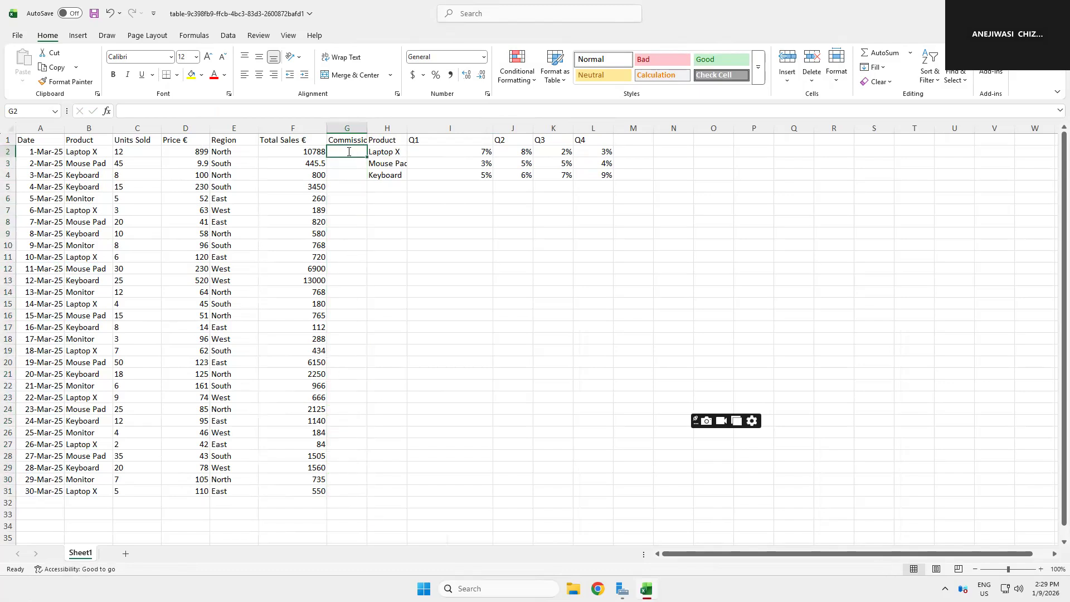
{"action": "type", "text": "="}
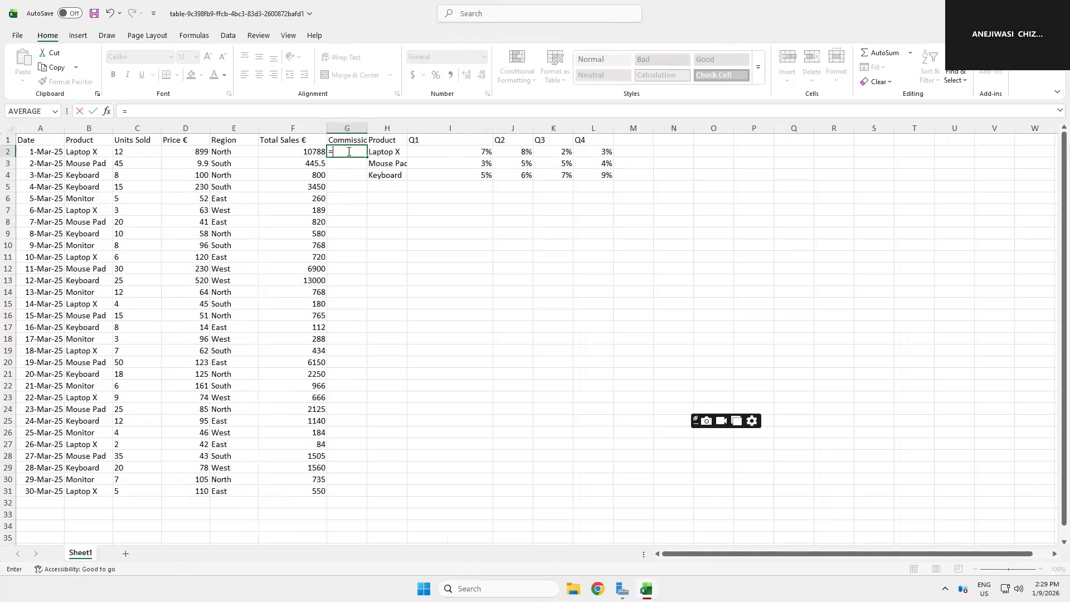
{"action": "type", "text": "HLOO"}
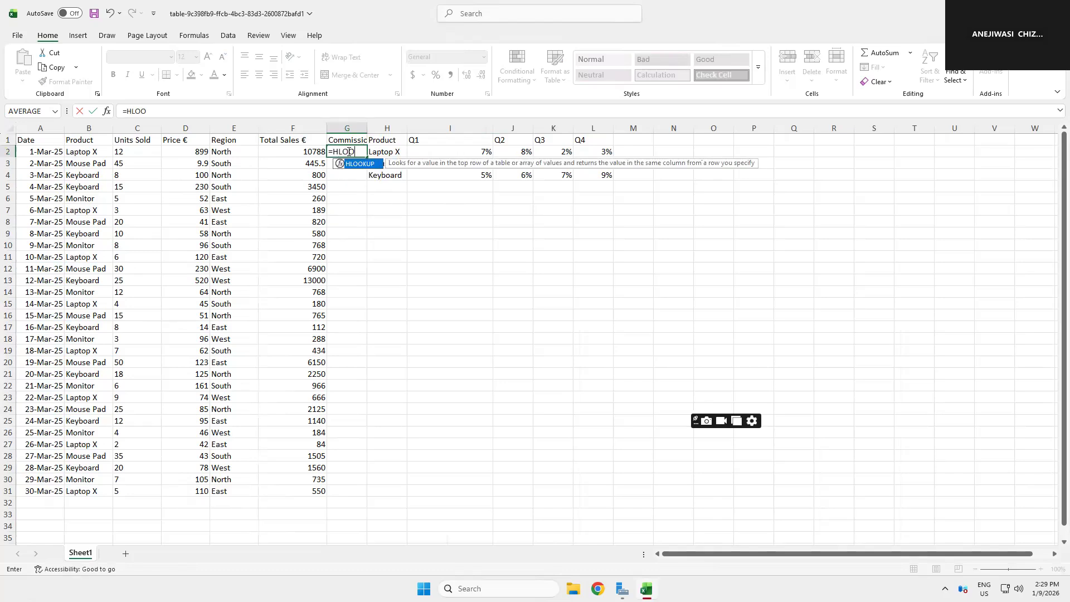
{"action": "type", "text": "KUP("}
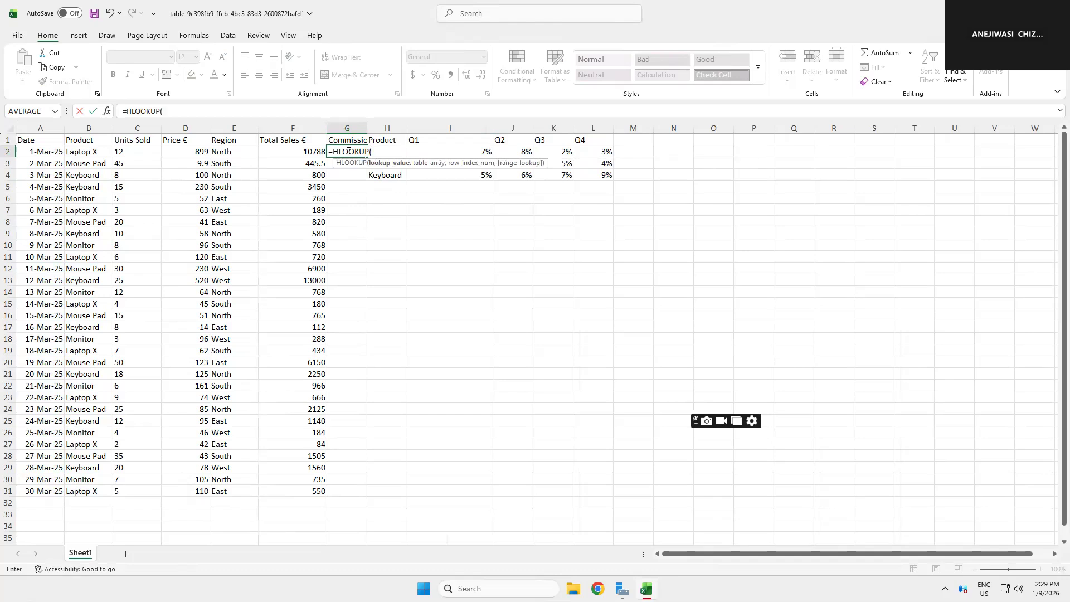
{"action": "type", "text": "La"}
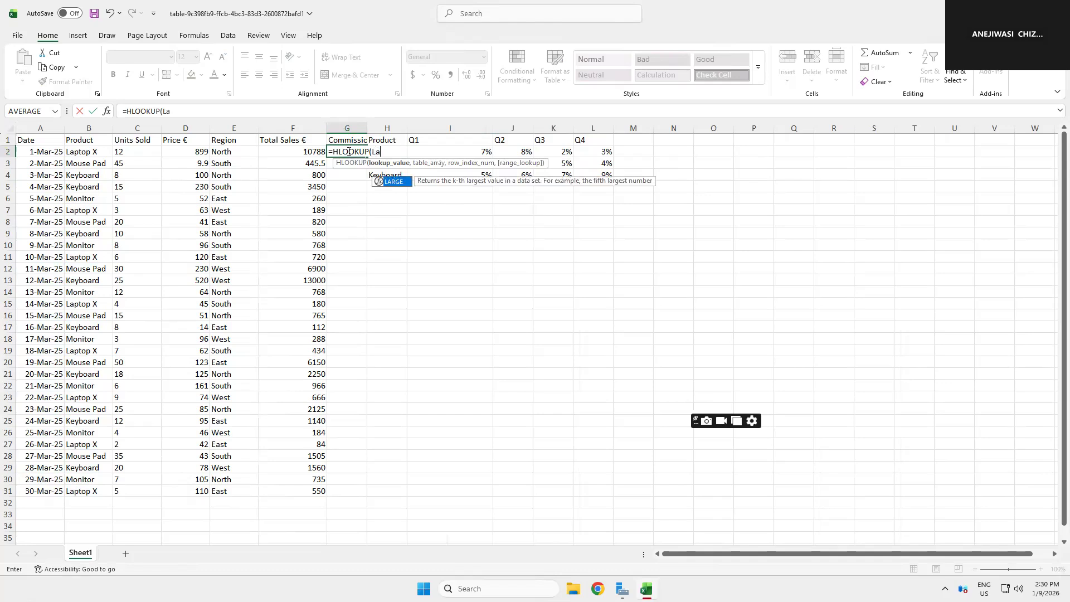
{"action": "type", "text": "ptop"}
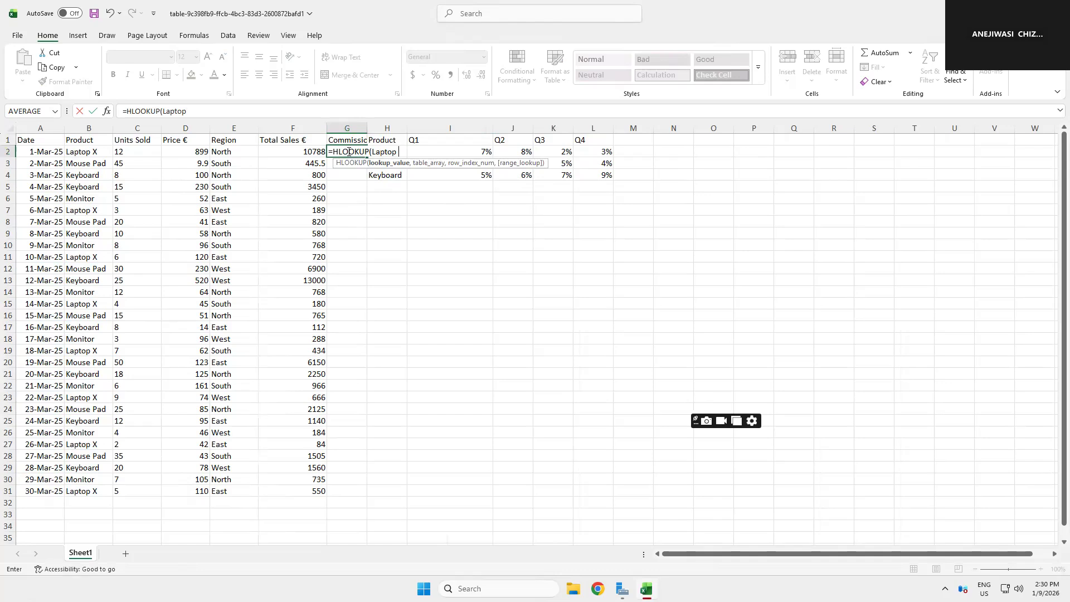
{"action": "type", "text": " X"}
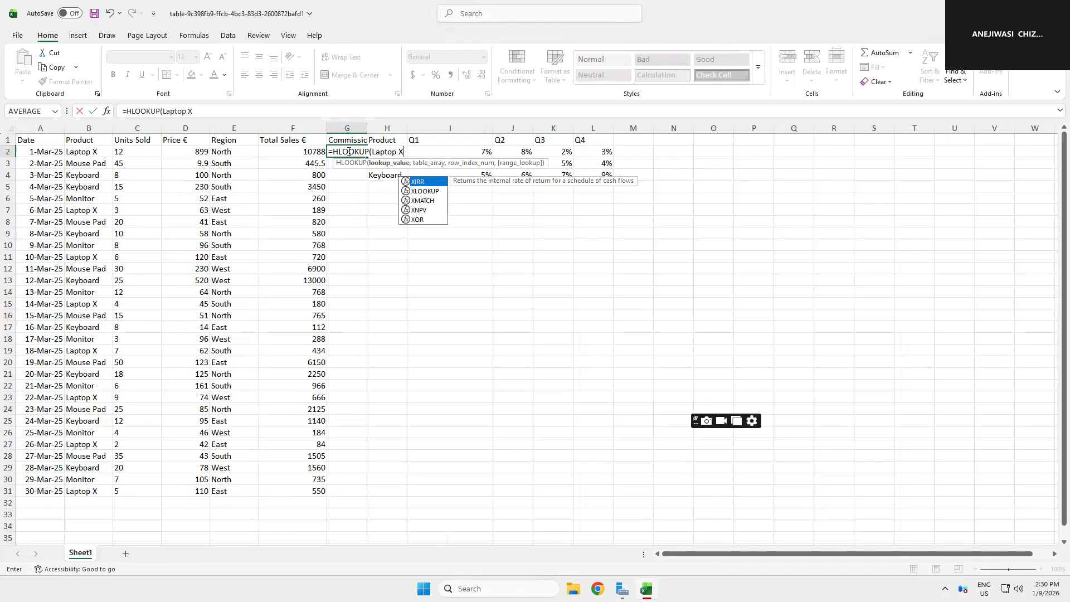
{"action": "type", "text": "\""}
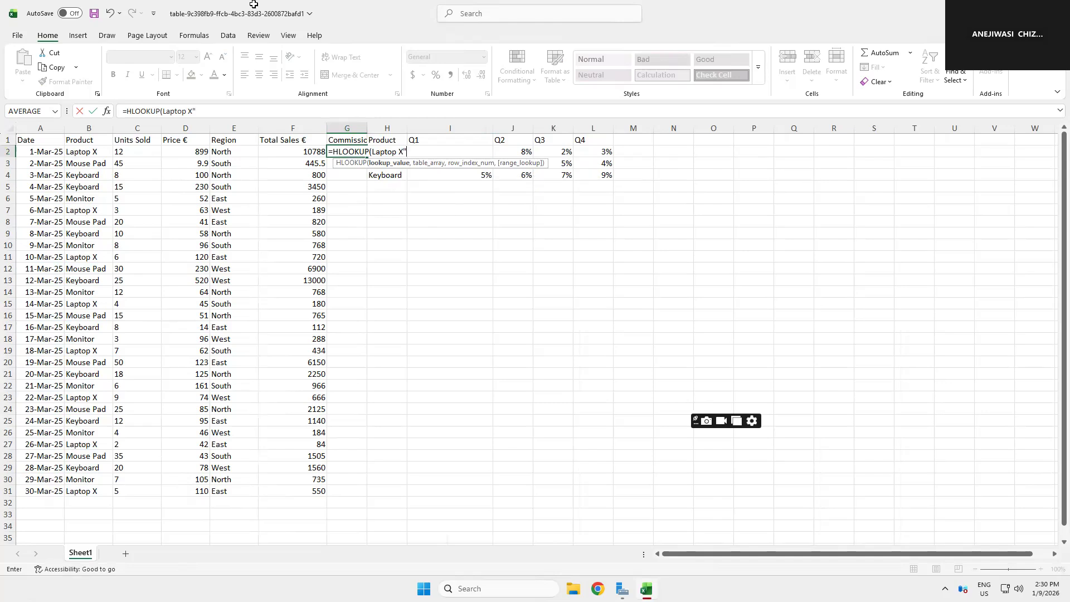
Step: Enter "Laptop X" in quotes as the HLOOKUP formula's lookup value in G2
{"action": "left_click", "coordinate": [371, 152]}
{"action": "key", "text": "Right"}
{"action": "type", "text": "\","}
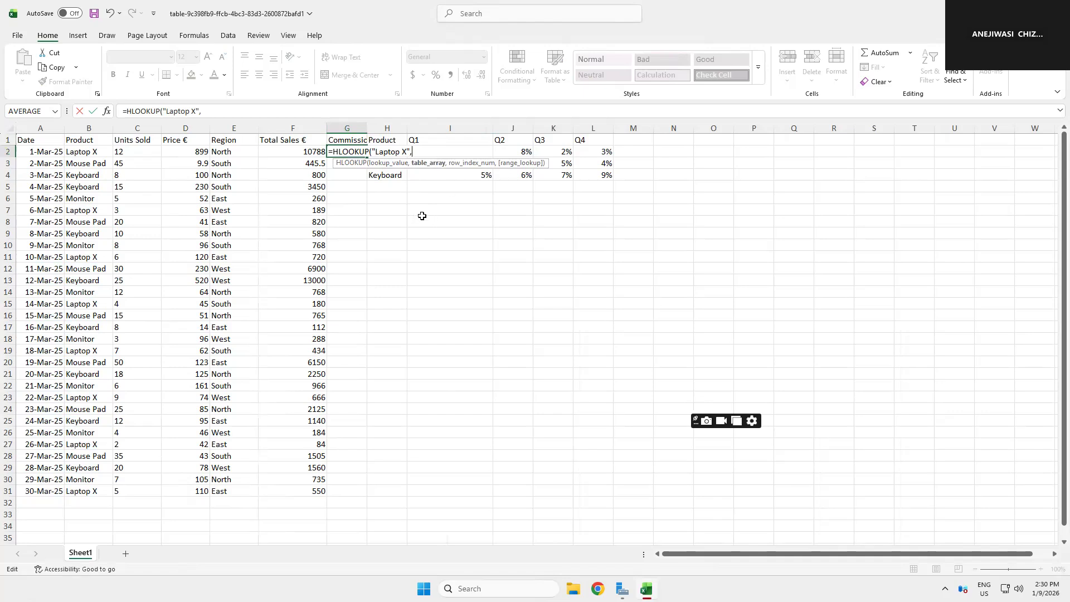
Step: Complete the HLOOKUP with table array I2:L2, row index 2 and FALSE for exact match, and enter it
{"action": "left_click", "coordinate": [440, 183]}
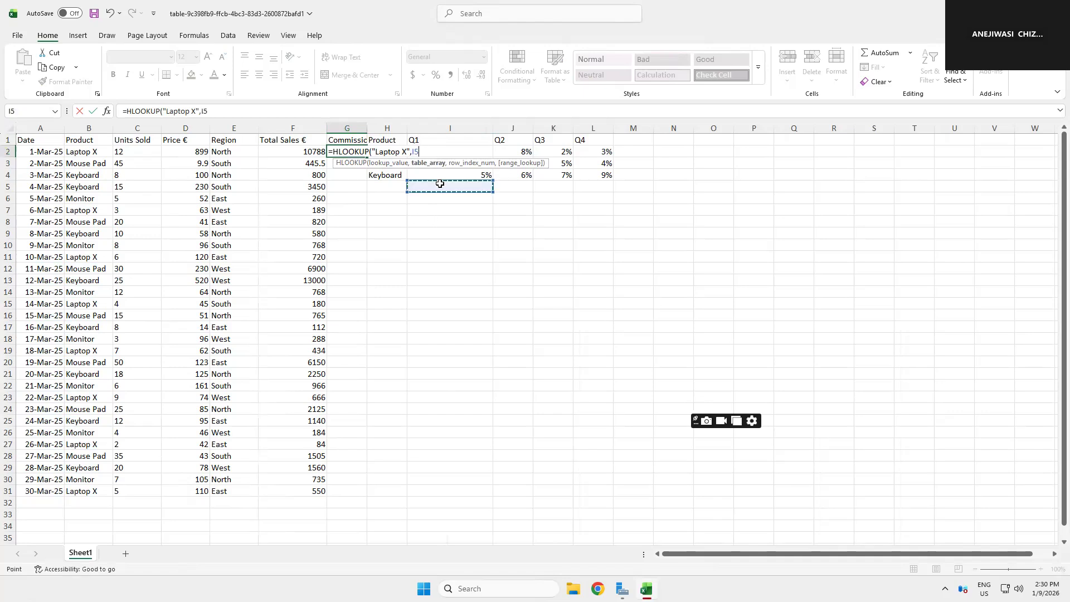
{"action": "key", "text": "Up"}
{"action": "key", "text": "Up"}
{"action": "key", "text": "Up"}
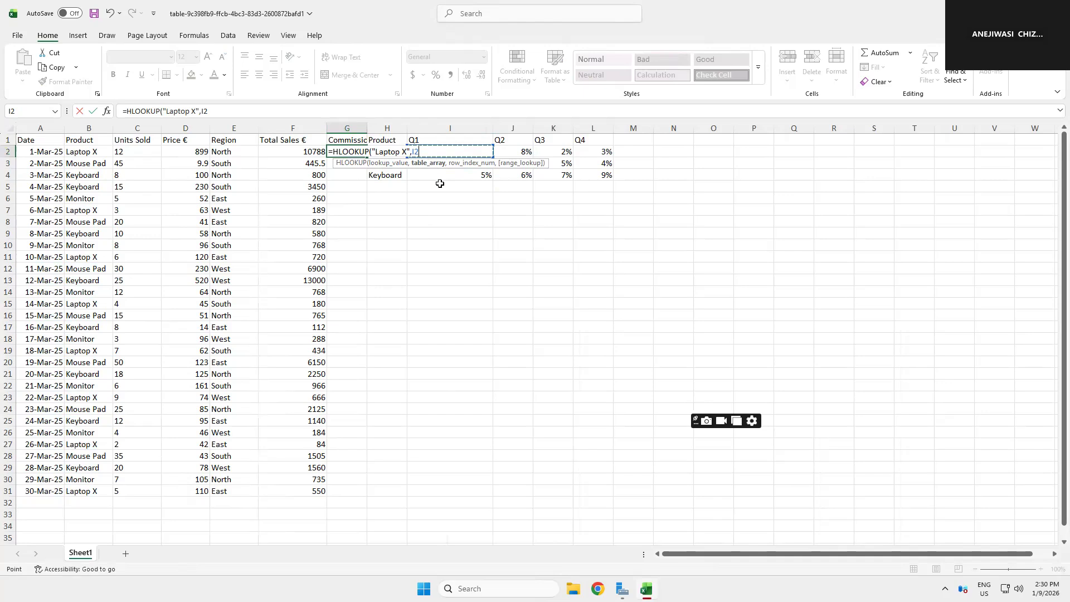
{"action": "key", "text": "shift+Right"}
{"action": "key", "text": "shift+Right"}
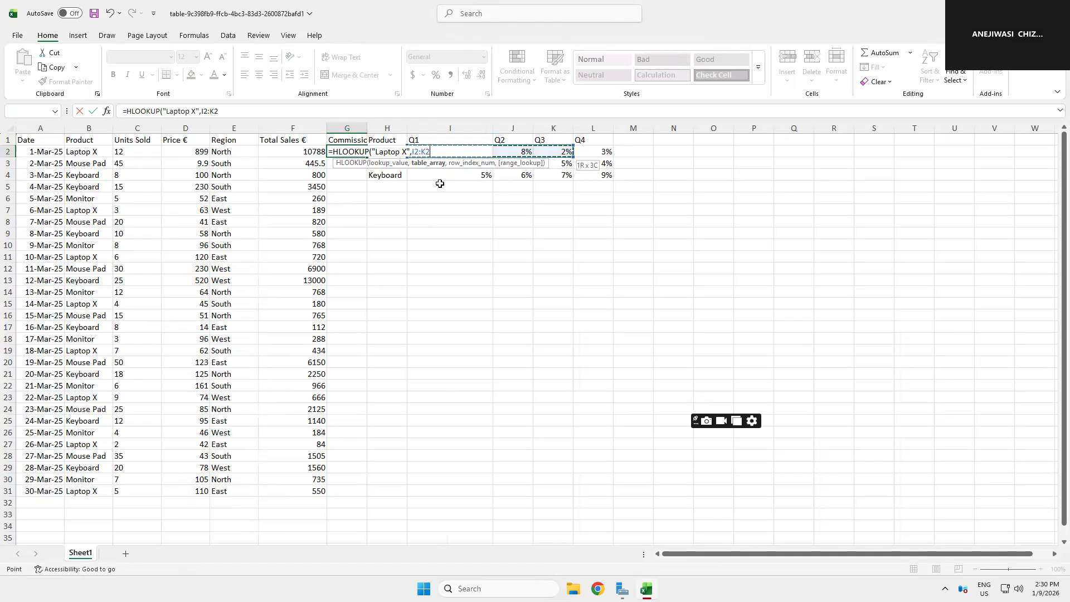
{"action": "key", "text": "shift+Right"}
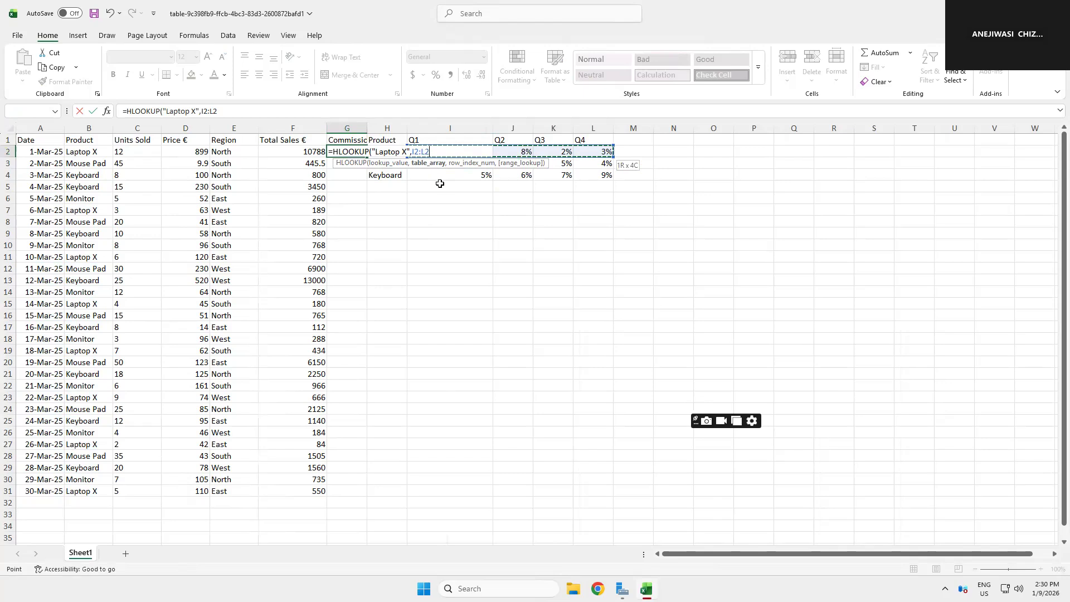
{"action": "type", "text": ",2,"}
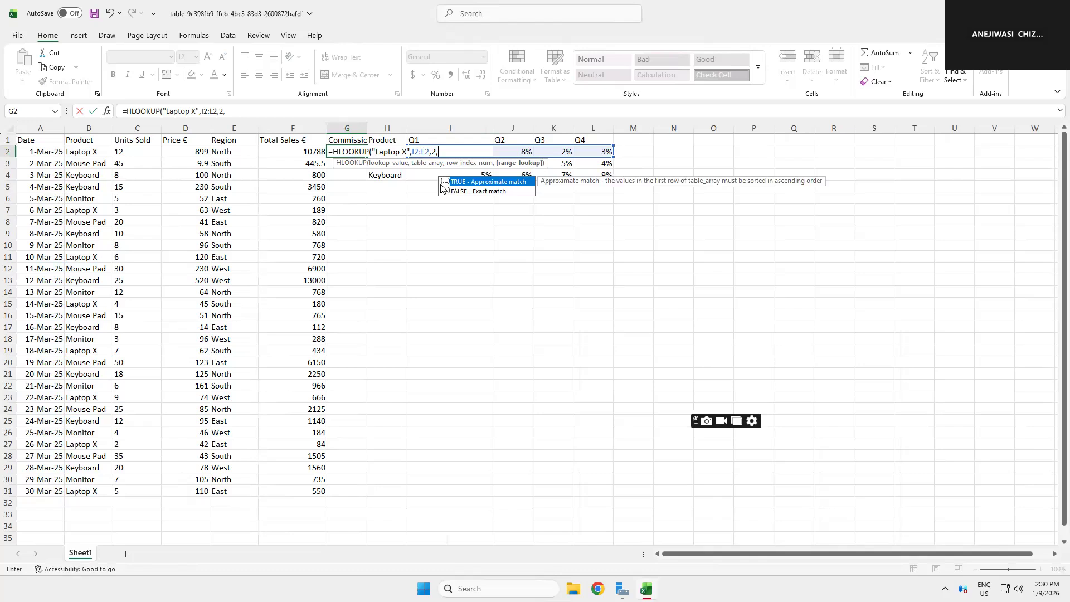
{"action": "type", "text": "F"}
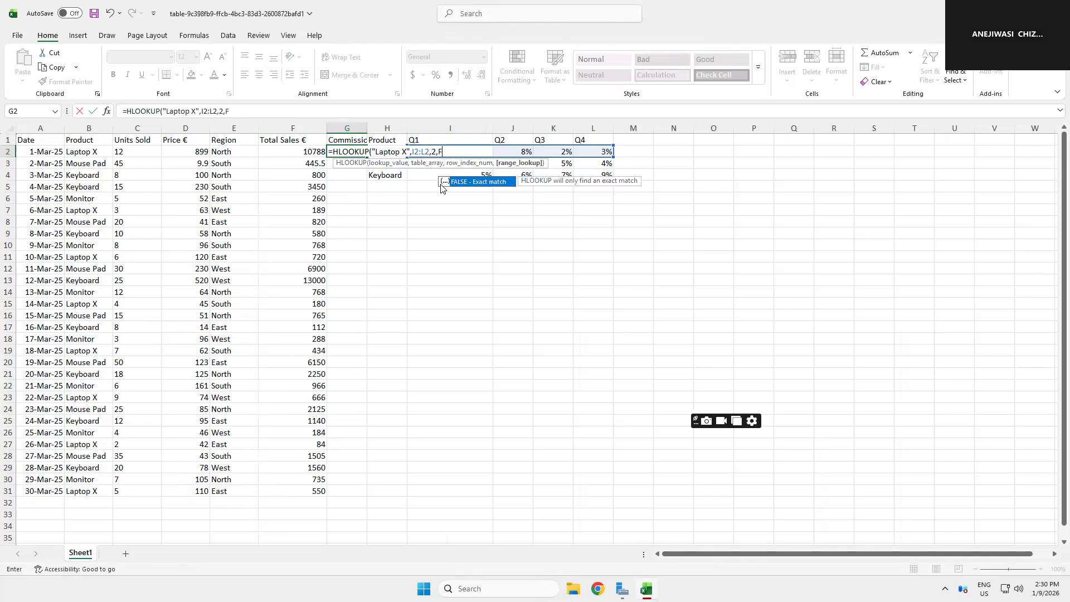
{"action": "type", "text": "ALSE)"}
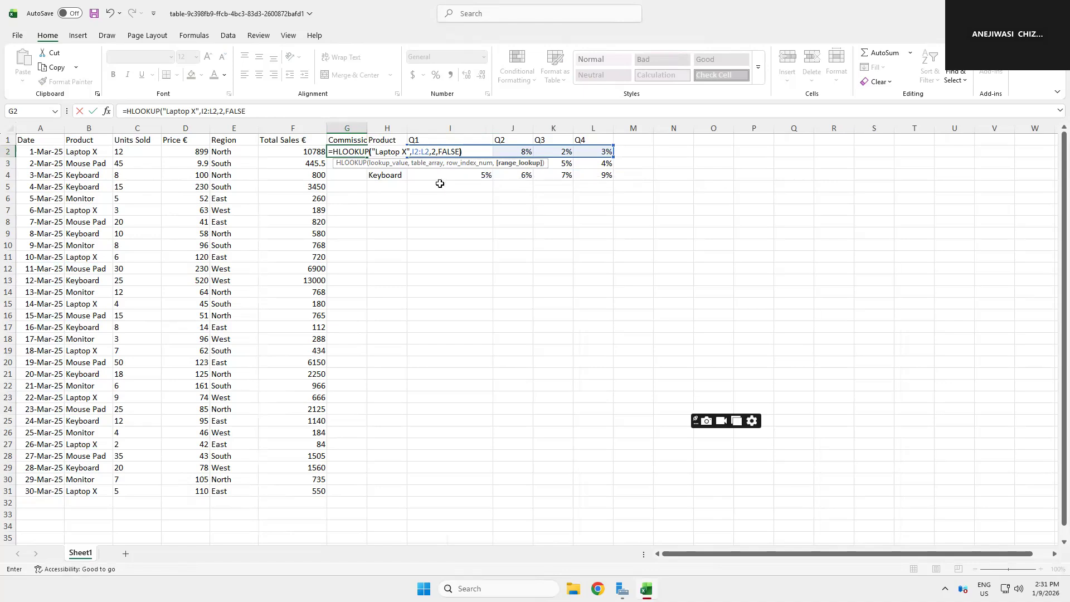
{"action": "key", "text": "Return"}
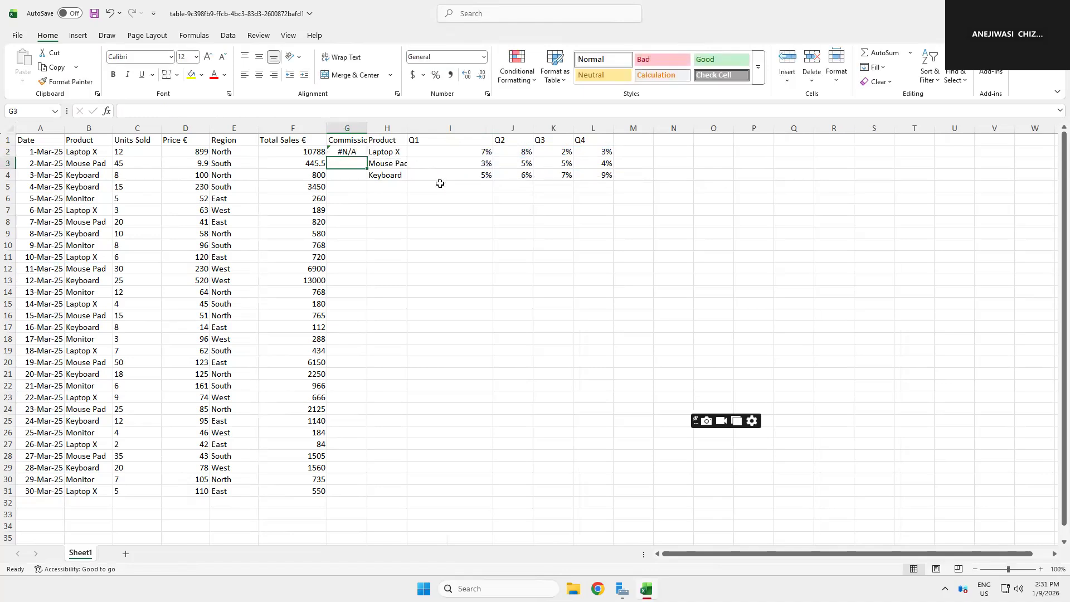
Step: Widen the Product column H to fit the full product names
{"action": "key", "text": "Up"}
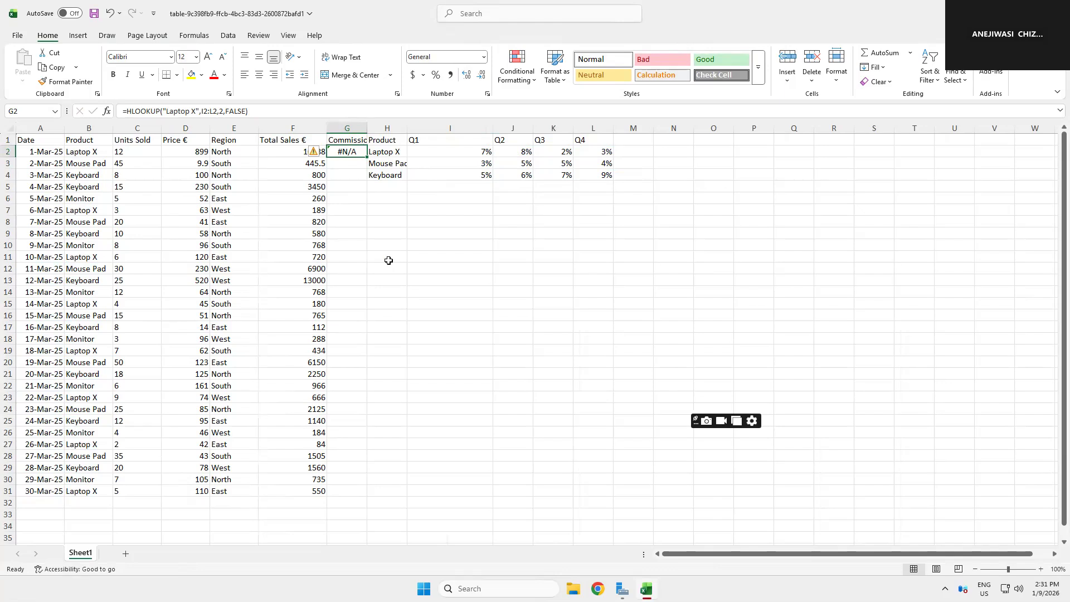
{"action": "left_click_drag", "start_coordinate": [407, 134], "coordinate": [453, 132]}
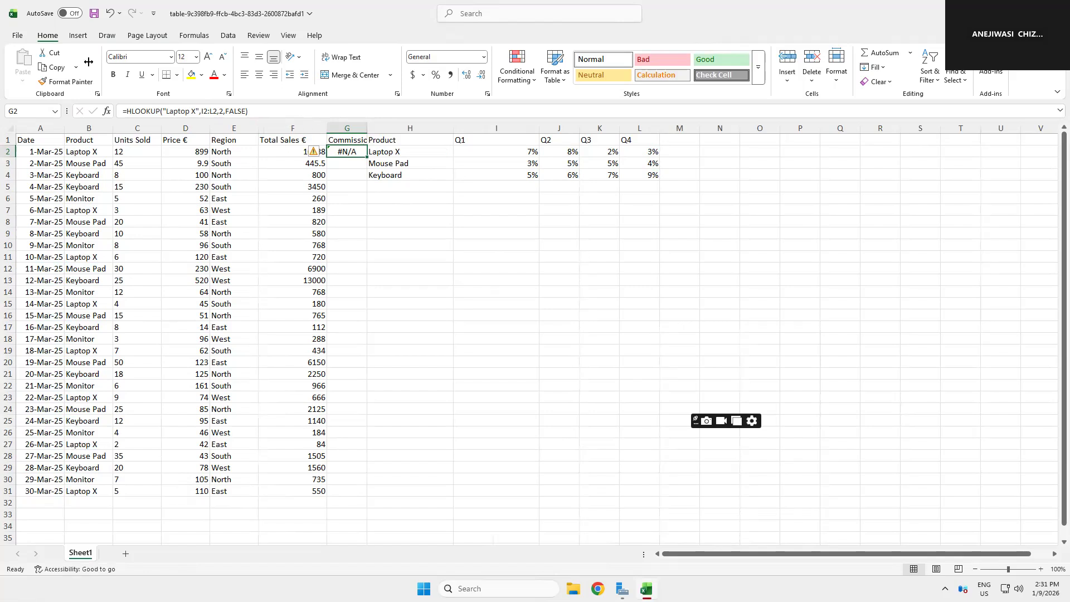
Step: Undo the recent changes back to the single Commission Rate table with VLOOKUP results in the Commission column
{"action": "left_click", "coordinate": [110, 15]}
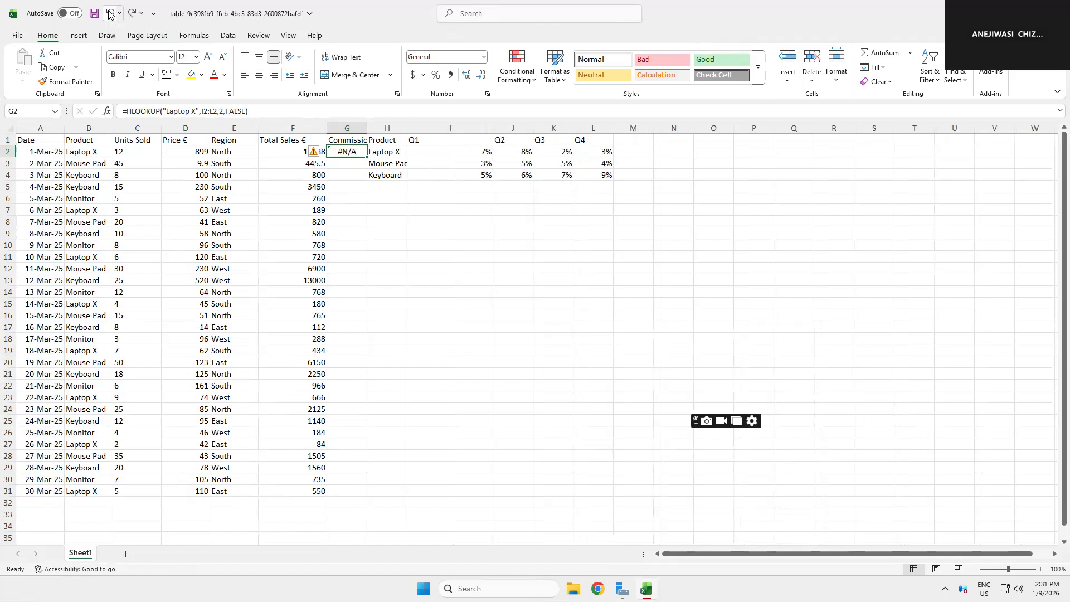
{"action": "left_click", "coordinate": [110, 14]}
{"action": "left_click", "coordinate": [110, 14]}
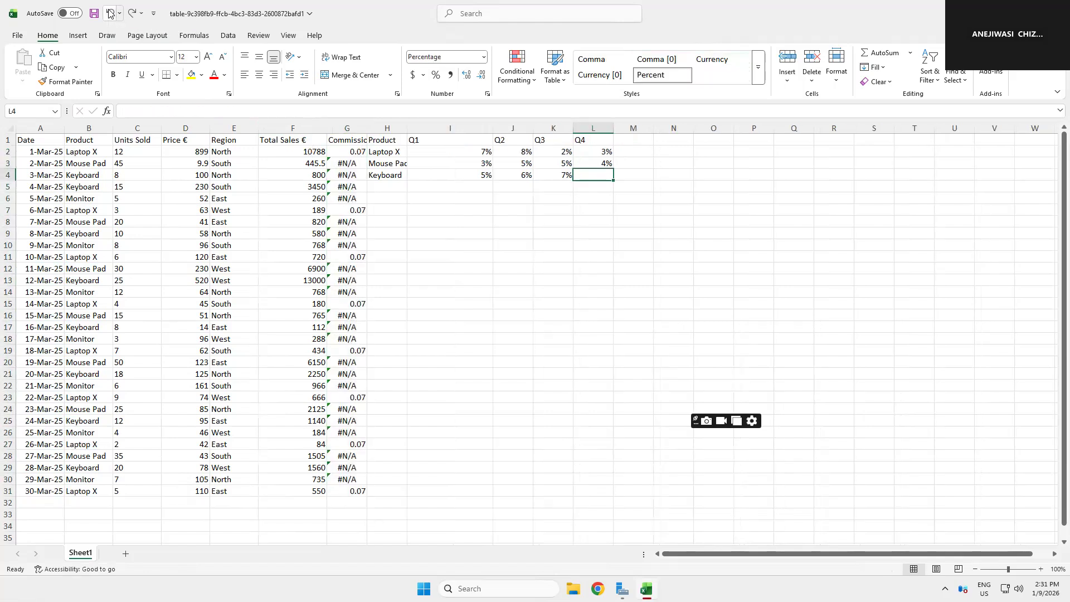
{"action": "left_click", "coordinate": [109, 15]}
{"action": "left_click", "coordinate": [110, 14]}
{"action": "left_click", "coordinate": [110, 14]}
{"action": "left_click", "coordinate": [109, 14]}
{"action": "left_click", "coordinate": [110, 14]}
{"action": "left_click", "coordinate": [110, 14]}
{"action": "left_click", "coordinate": [110, 14]}
{"action": "left_click", "coordinate": [110, 15]}
{"action": "left_click", "coordinate": [110, 14]}
{"action": "left_click", "coordinate": [109, 14]}
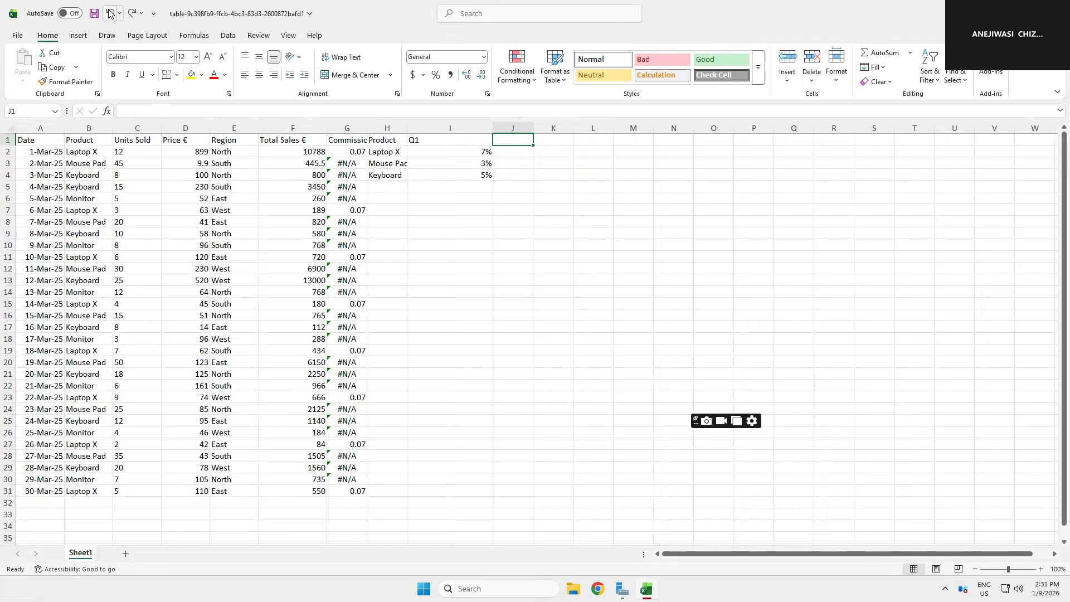
{"action": "left_click", "coordinate": [109, 15]}
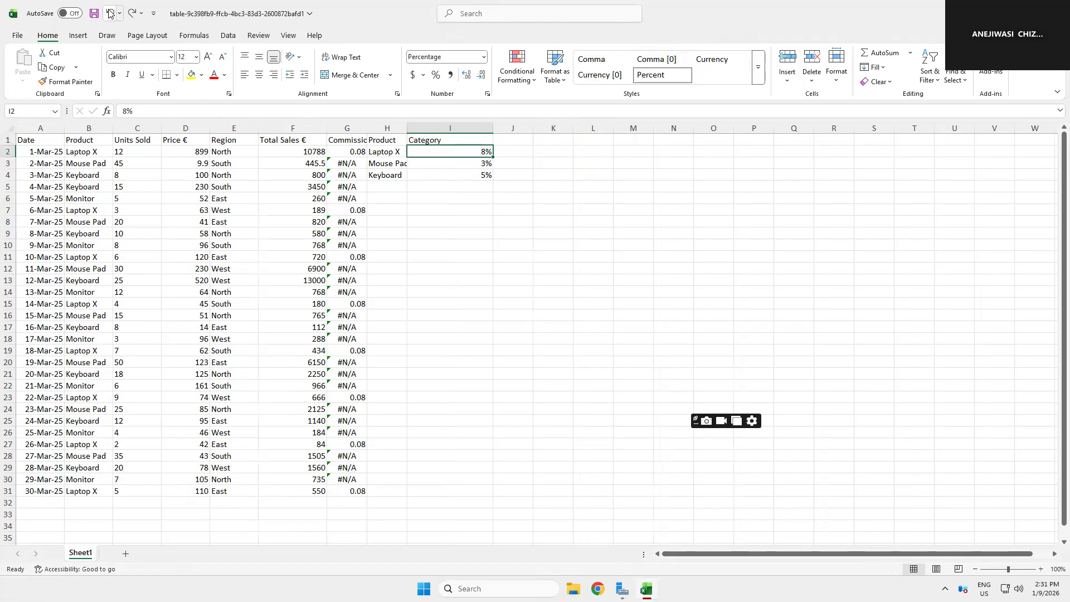
{"action": "left_click", "coordinate": [110, 14]}
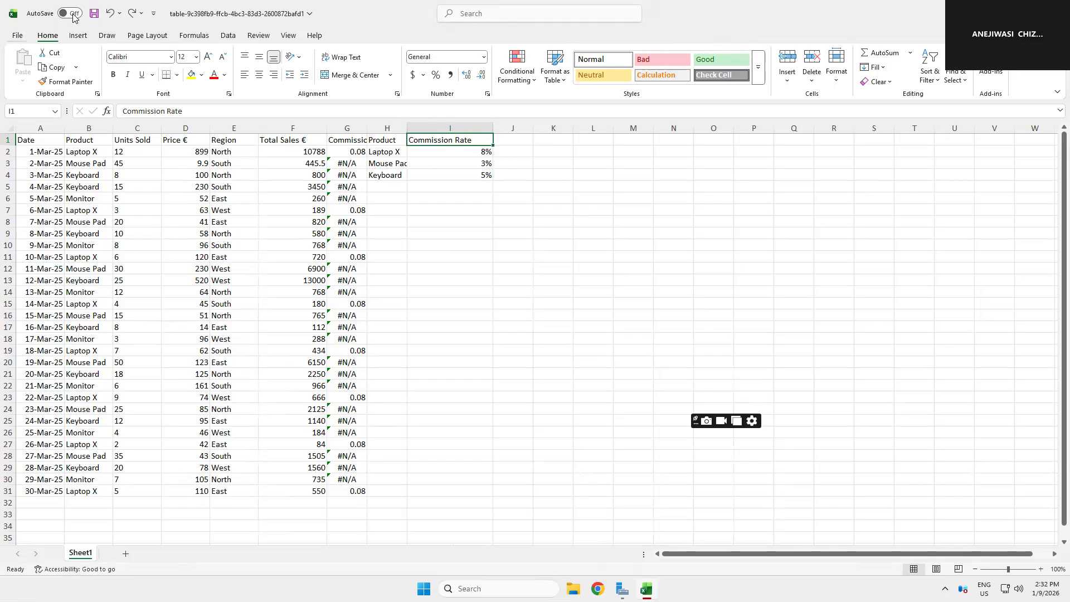
Step: Start an INDEX formula in G2 with a placeholder return_array argument
{"action": "left_click", "coordinate": [355, 152]}
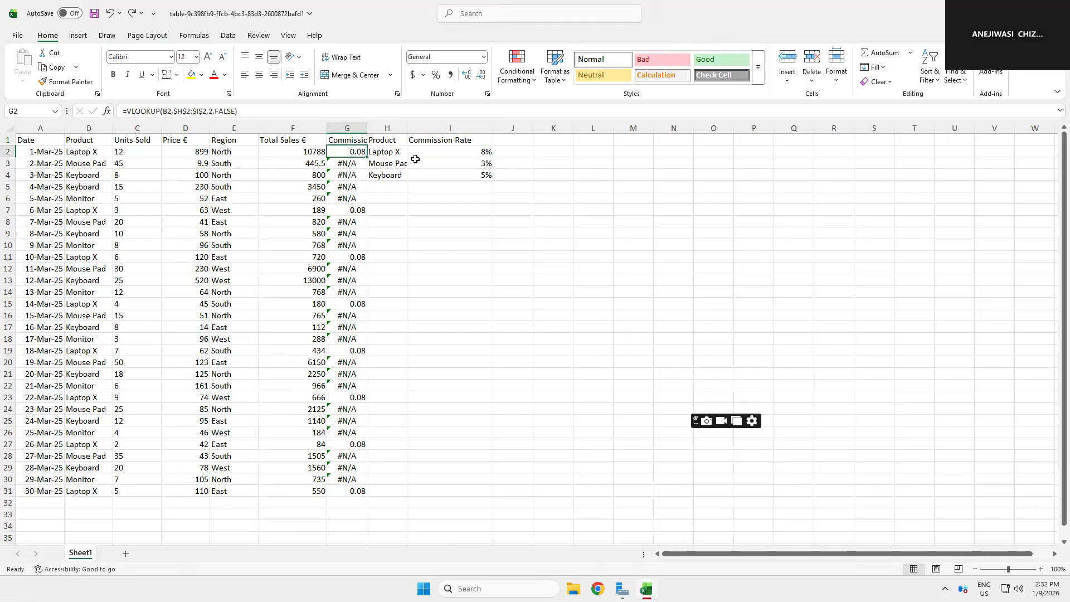
{"action": "type", "text": "=="}
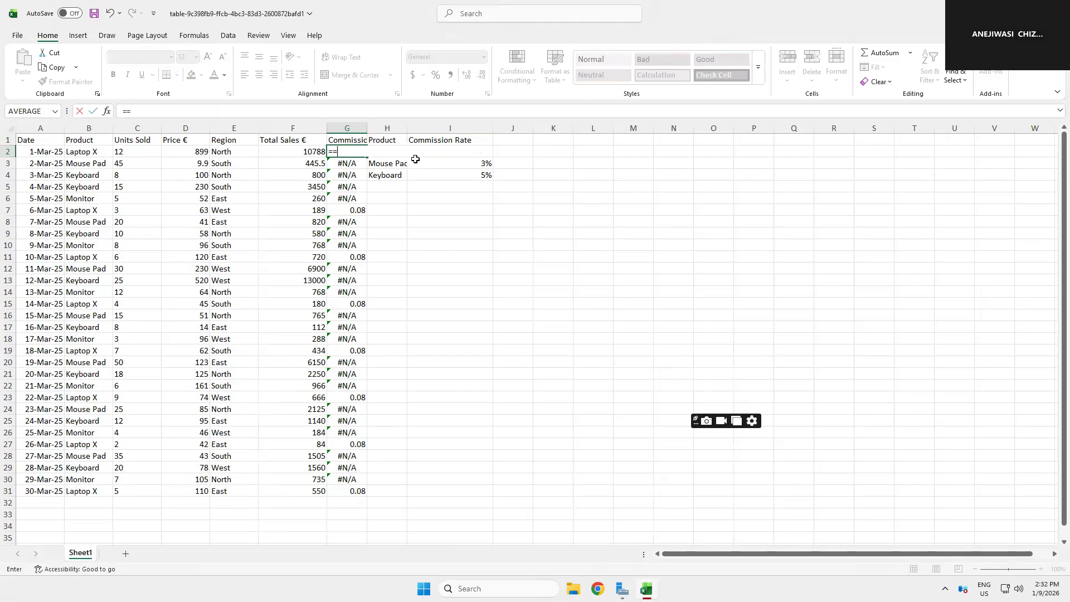
{"action": "key", "text": "BackSpace"}
{"action": "type", "text": "INDEX"}
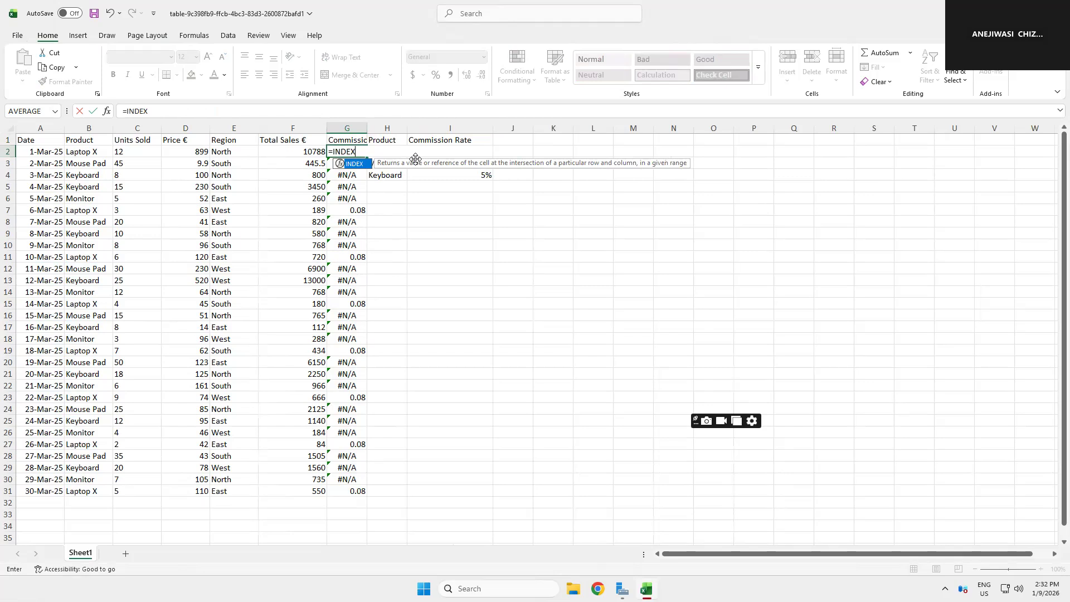
{"action": "type", "text": "("}
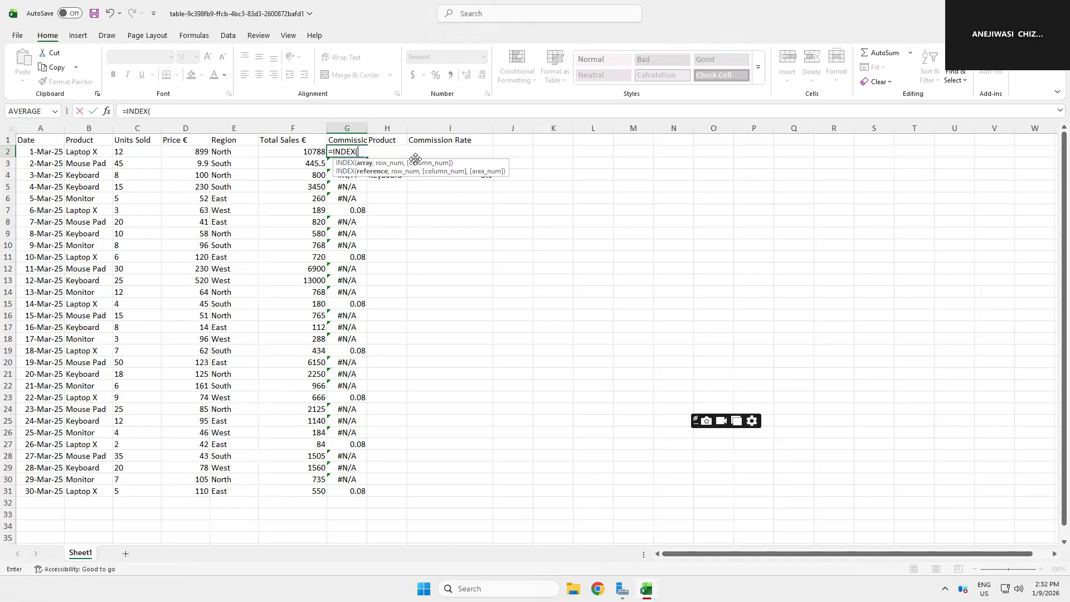
{"action": "type", "text": "re"}
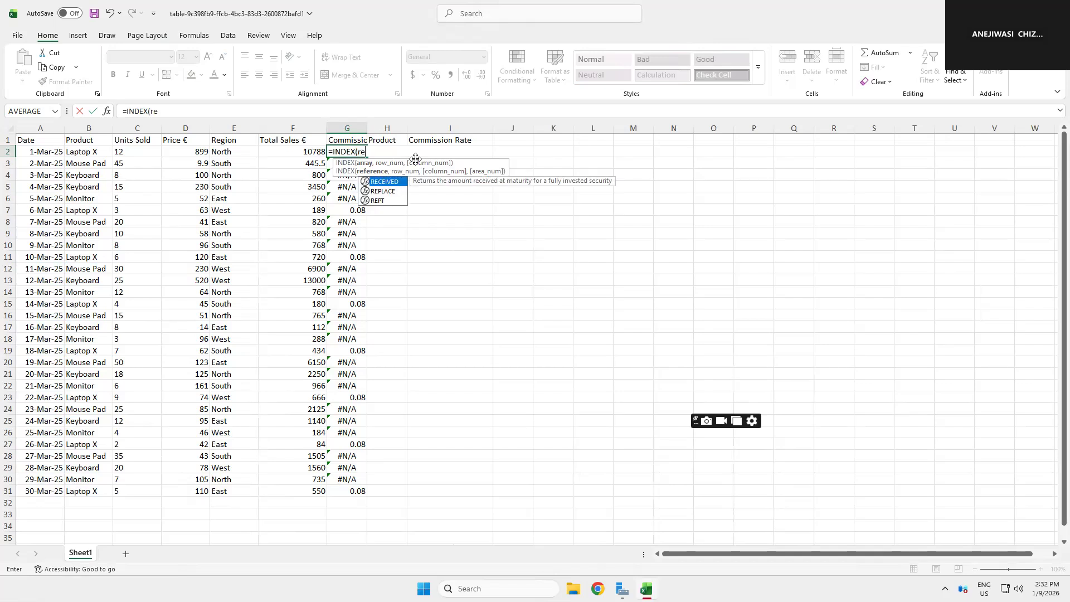
{"action": "type", "text": "turn"}
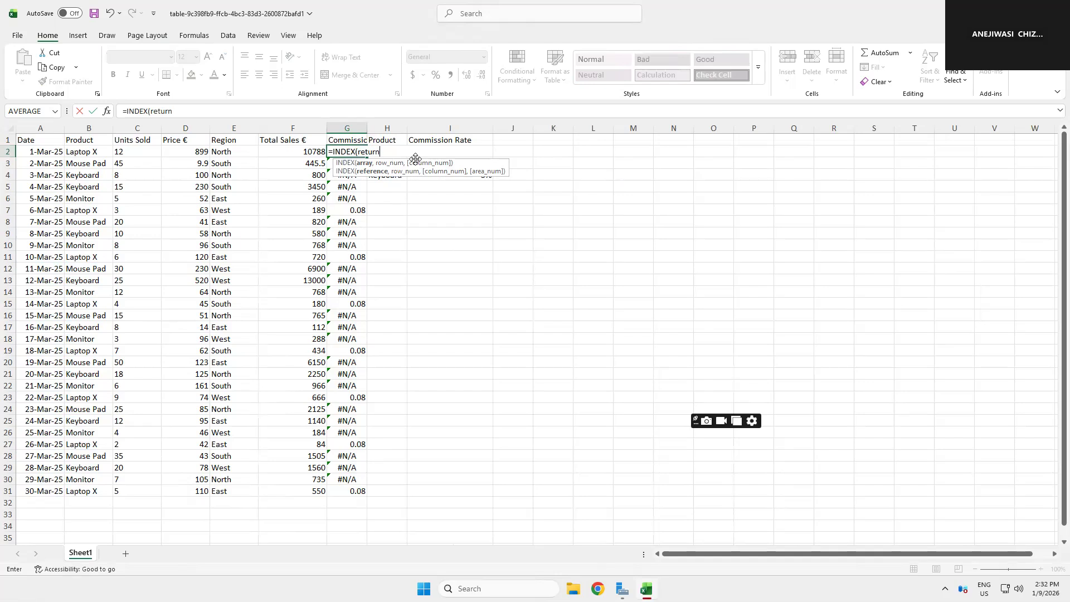
{"action": "type", "text": "_array,M"}
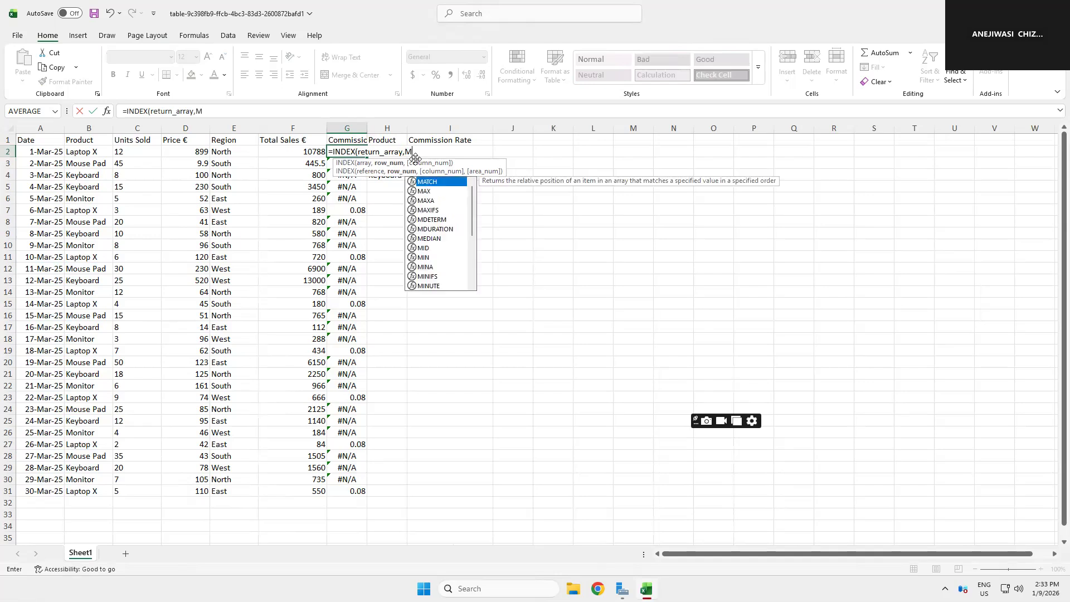
{"action": "type", "text": "ATCH"}
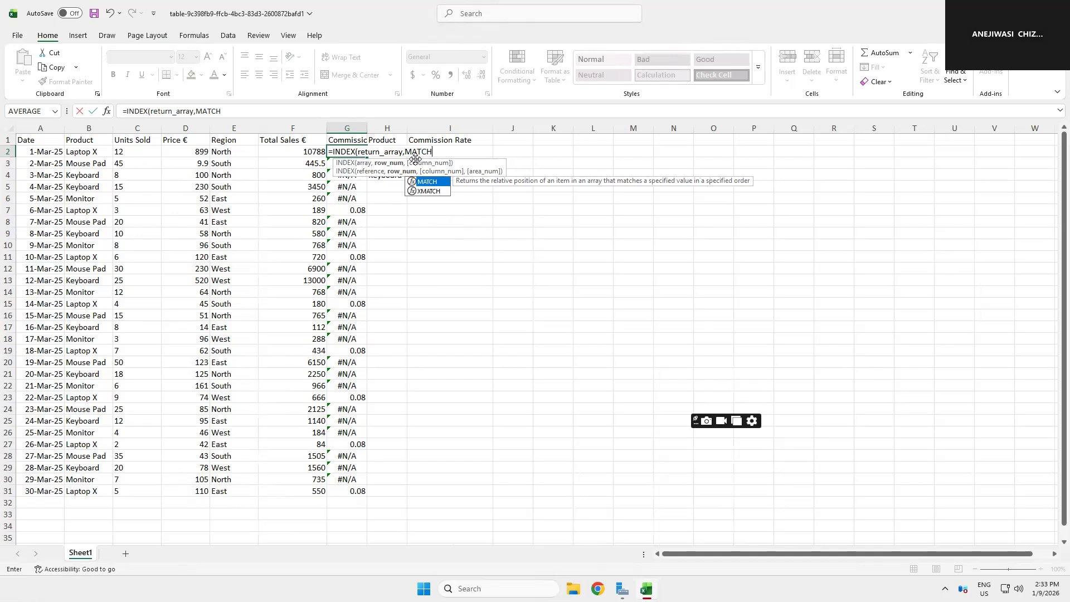
Step: Type a placeholder MATCH(lookup_value,lookup_,0) as the INDEX formula's row argument to show the syntax
{"action": "type", "text": "("}
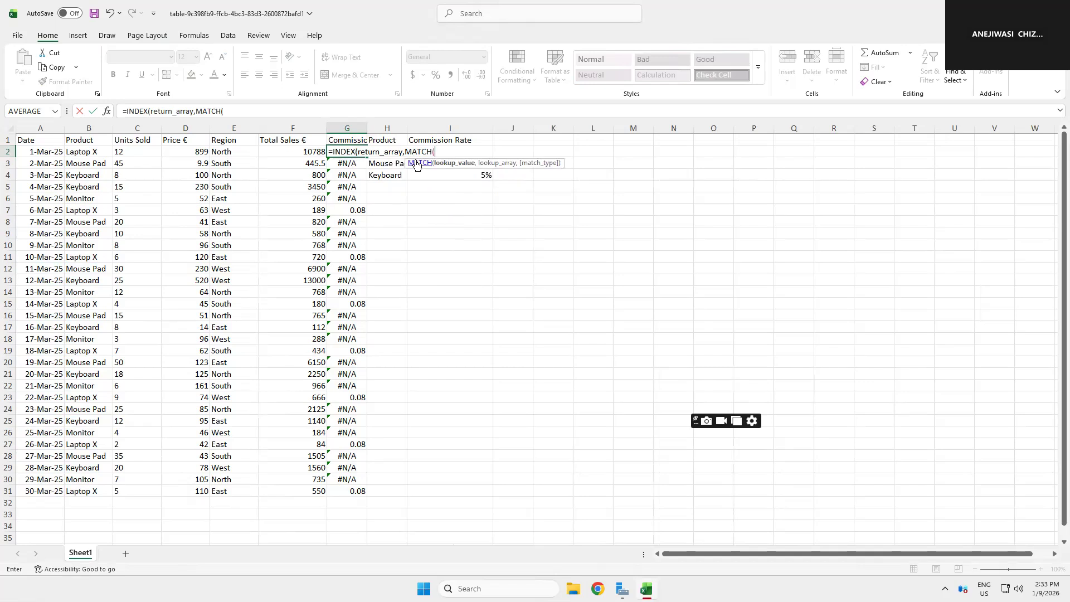
{"action": "type", "text": "loo"}
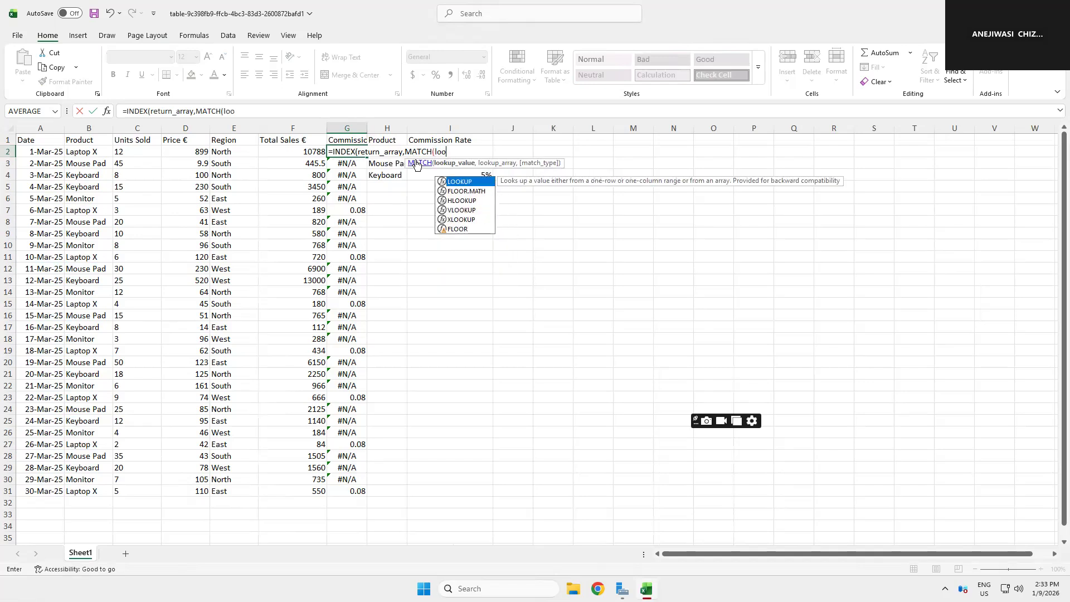
{"action": "type", "text": "kup"}
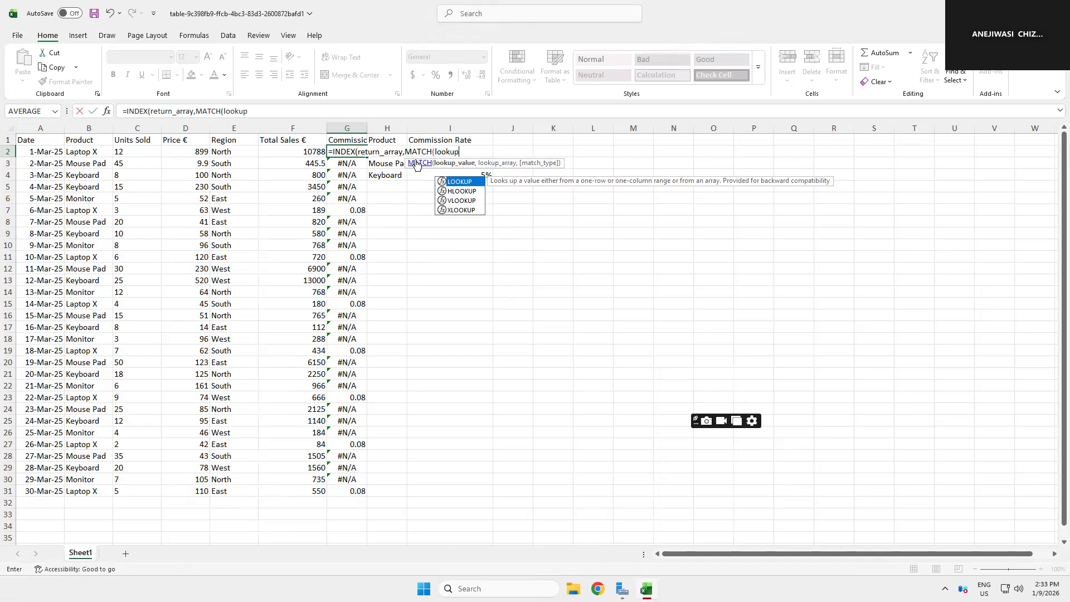
{"action": "type", "text": "_v"}
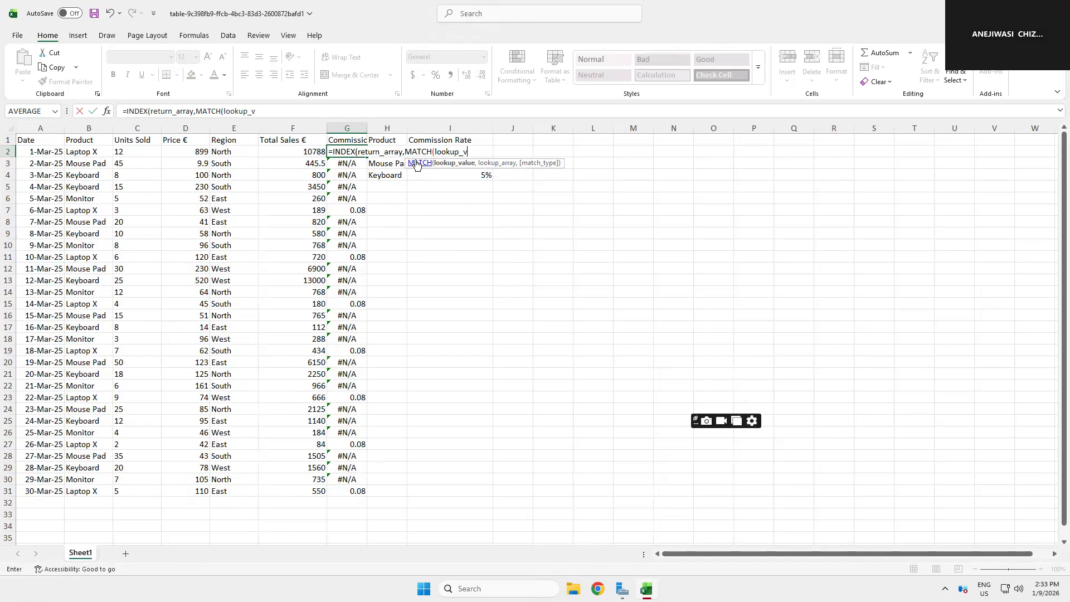
{"action": "type", "text": "alue,look"}
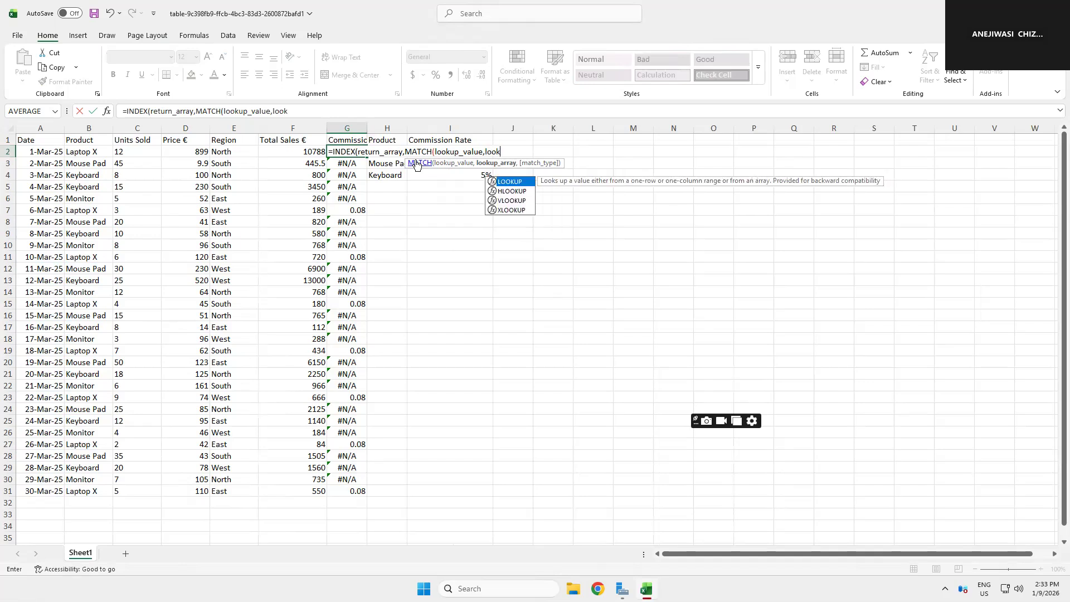
{"action": "type", "text": "up_"}
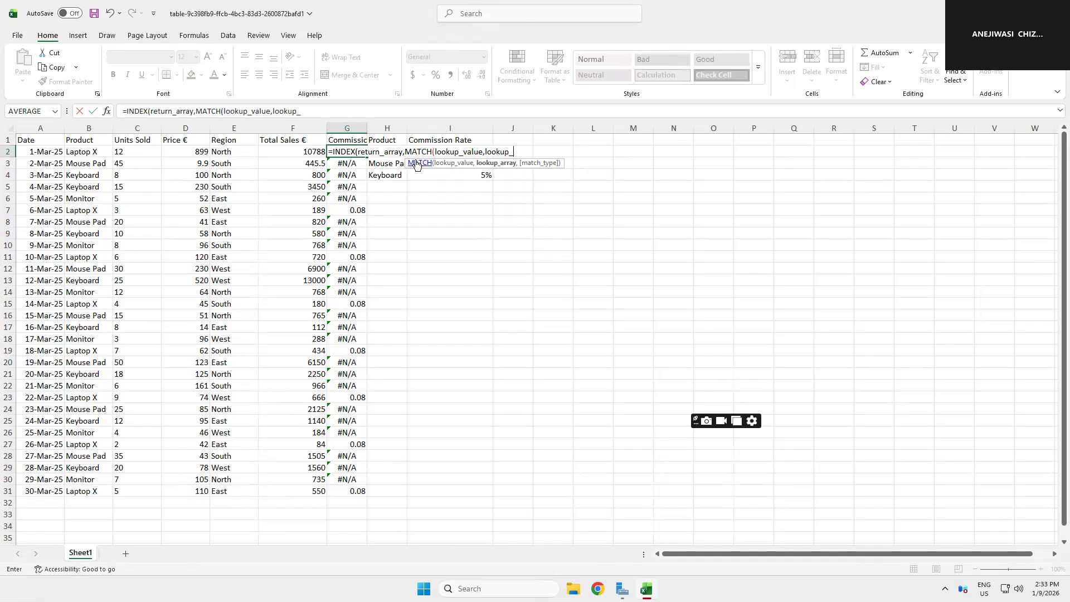
{"action": "type", "text": ",0"}
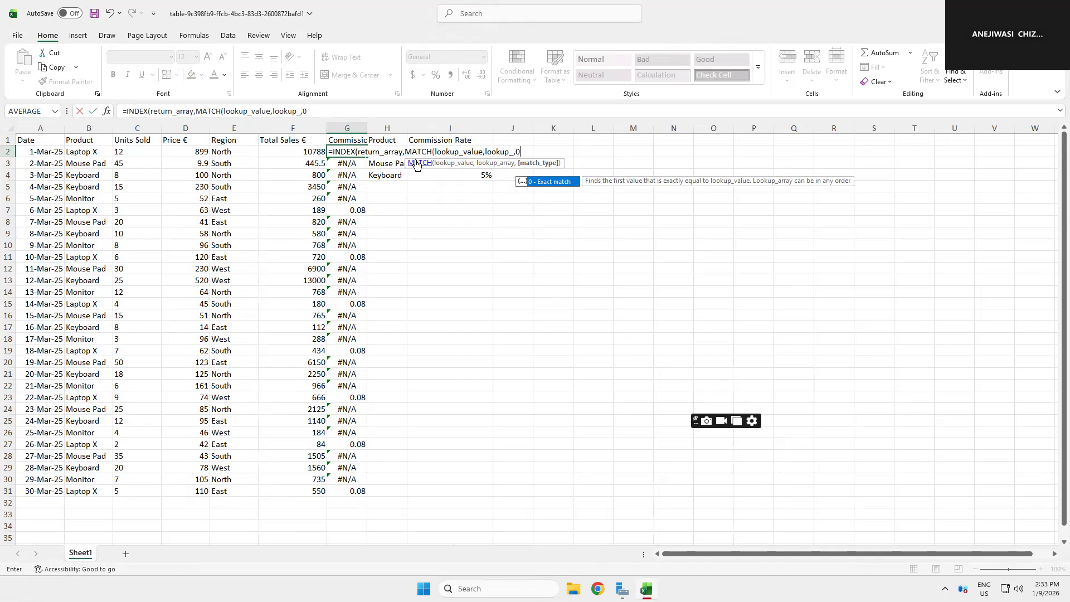
{"action": "type", "text": "))"}
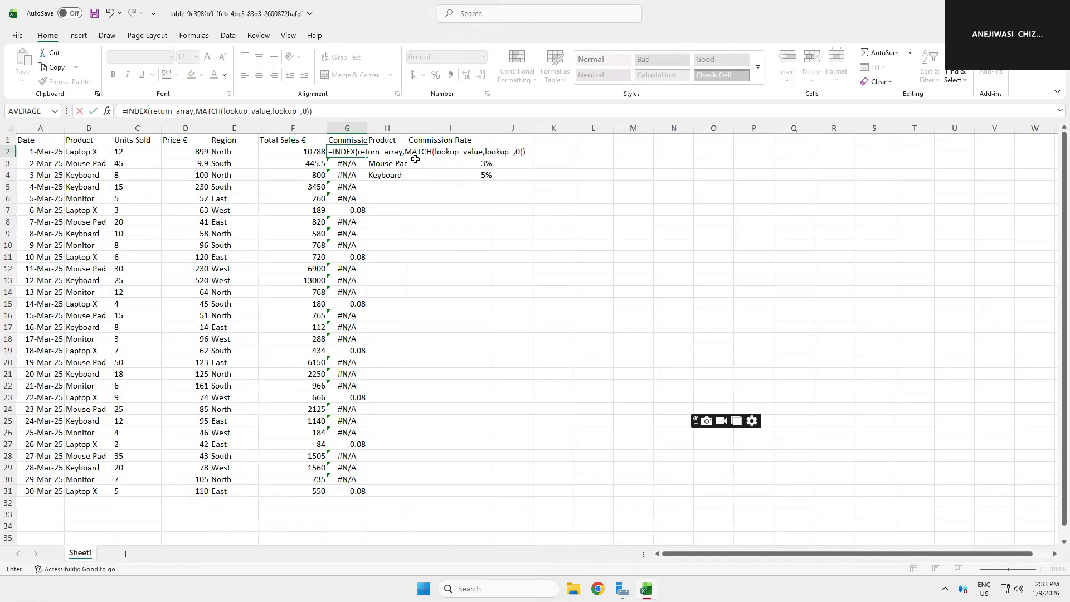
Step: Erase the placeholder arguments back to the opening INDEX parenthesis
{"action": "key", "text": "BackSpace"}
{"action": "key", "text": "BackSpace"}
{"action": "key", "text": "BackSpace"}
{"action": "key", "text": "BackSpace"}
{"action": "key", "text": "BackSpace"}
{"action": "key", "text": "BackSpace"}
{"action": "key", "text": "BackSpace"}
{"action": "key", "text": "BackSpace"}
{"action": "key", "text": "BackSpace"}
{"action": "key", "text": "BackSpace"}
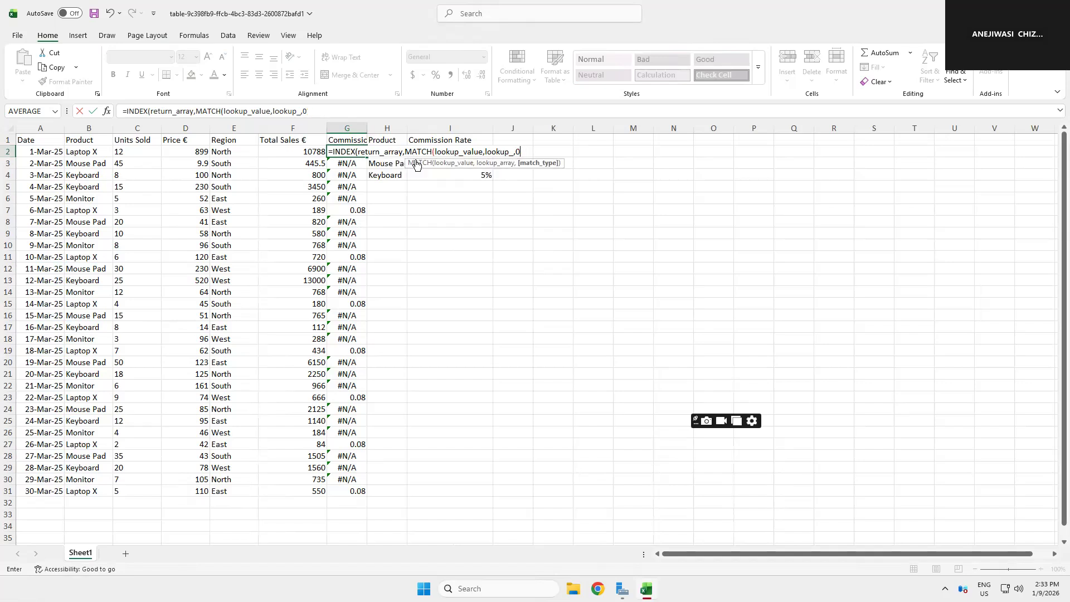
{"action": "key", "text": "BackSpace"}
{"action": "key", "text": "BackSpace"}
{"action": "key", "text": "BackSpace"}
{"action": "key", "text": "BackSpace"}
{"action": "key", "text": "BackSpace"}
{"action": "key", "text": "BackSpace"}
{"action": "key", "text": "BackSpace"}
{"action": "key", "text": "BackSpace"}
{"action": "key", "text": "BackSpace"}
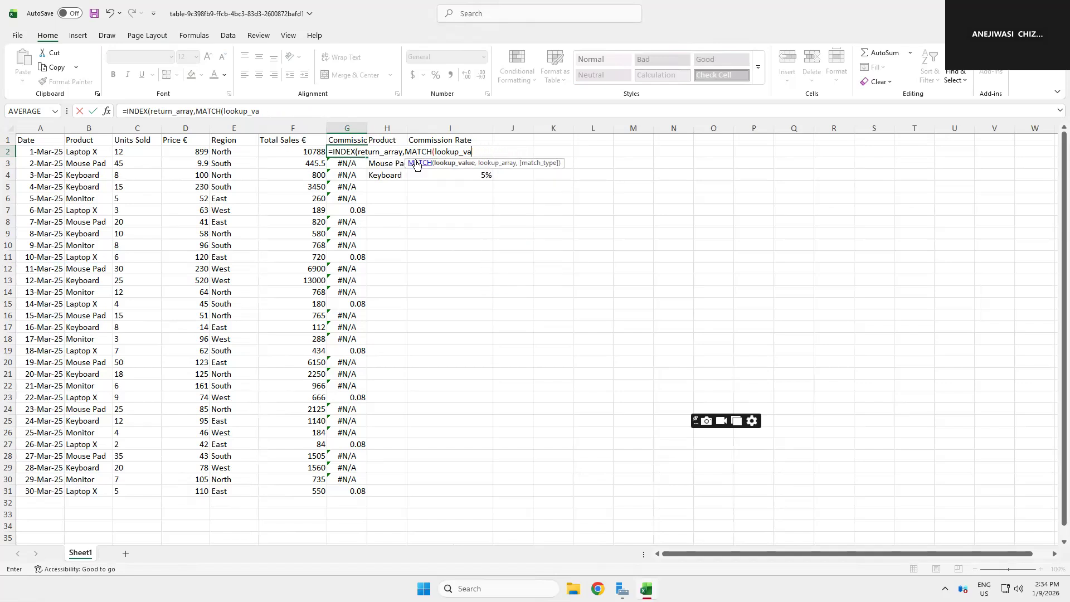
{"action": "key", "text": "BackSpace"}
{"action": "key", "text": "BackSpace"}
{"action": "key", "text": "BackSpace"}
{"action": "key", "text": "BackSpace"}
{"action": "key", "text": "BackSpace"}
{"action": "key", "text": "BackSpace"}
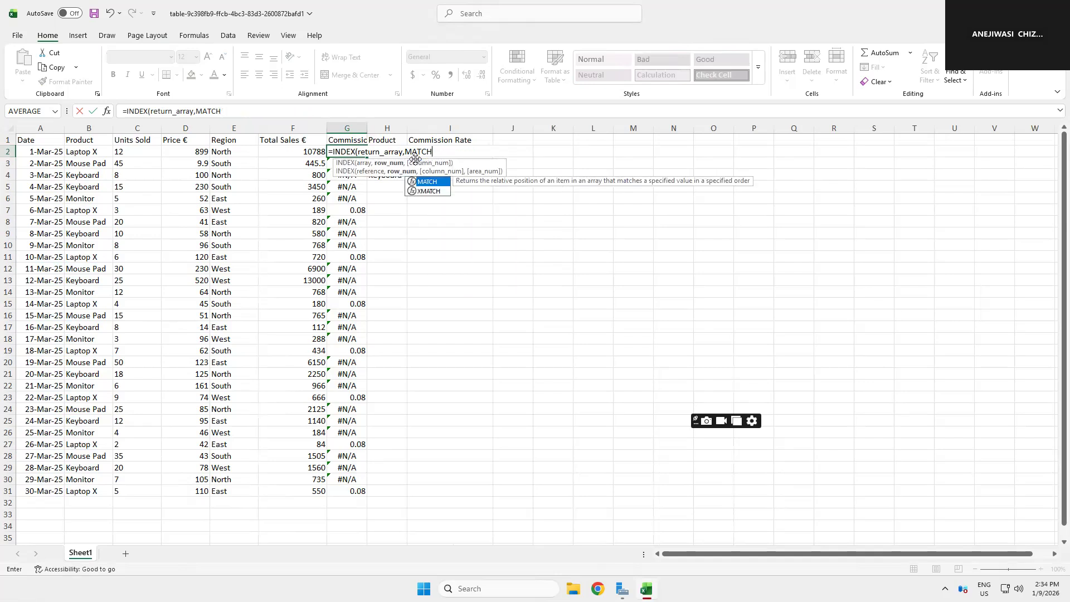
{"action": "key", "text": "BackSpace"}
{"action": "key", "text": "BackSpace"}
{"action": "key", "text": "BackSpace"}
{"action": "key", "text": "BackSpace"}
{"action": "key", "text": "BackSpace"}
{"action": "key", "text": "BackSpace"}
{"action": "key", "text": "BackSpace"}
{"action": "key", "text": "BackSpace"}
{"action": "key", "text": "BackSpace"}
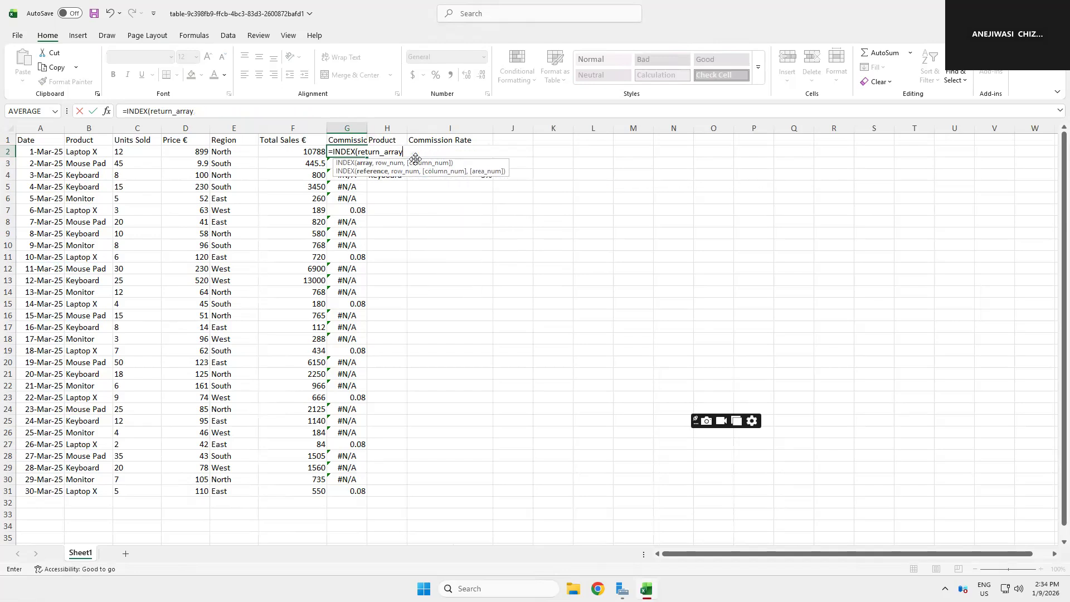
{"action": "key", "text": "BackSpace"}
{"action": "key", "text": "BackSpace"}
{"action": "key", "text": "BackSpace"}
{"action": "key", "text": "BackSpace"}
{"action": "key", "text": "BackSpace"}
{"action": "key", "text": "BackSpace"}
{"action": "key", "text": "BackSpace"}
{"action": "key", "text": "BackSpace"}
{"action": "key", "text": "BackSpace"}
Step: Set the INDEX return array to the commission rates $I$2:$I$4
{"action": "left_click", "coordinate": [460, 210]}
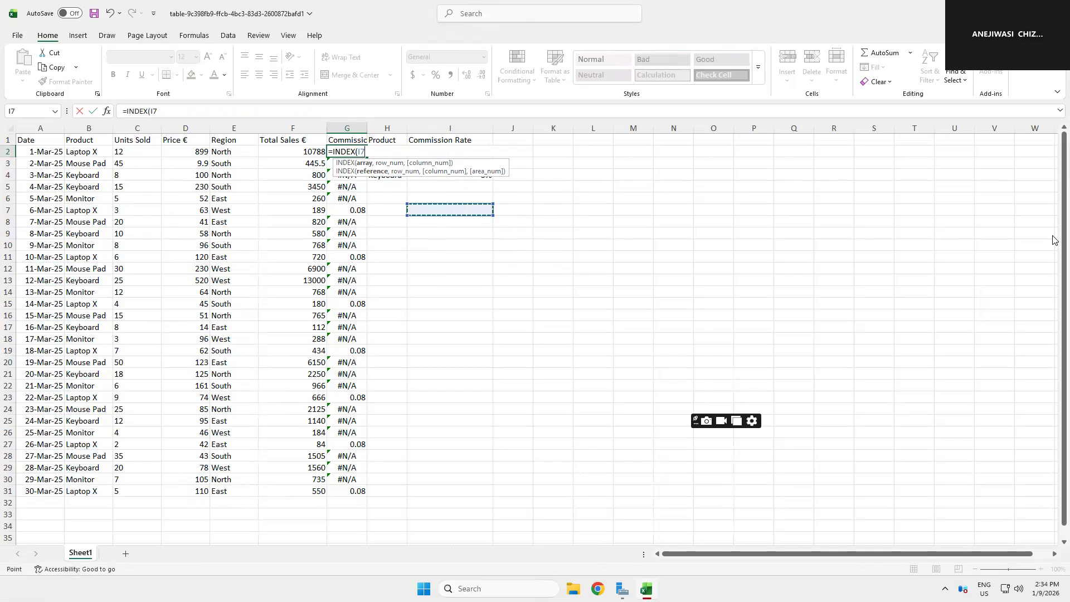
{"action": "key", "text": "Up"}
{"action": "key", "text": "Up"}
{"action": "key", "text": "Up"}
{"action": "key", "text": "Up"}
{"action": "key", "text": "Up"}
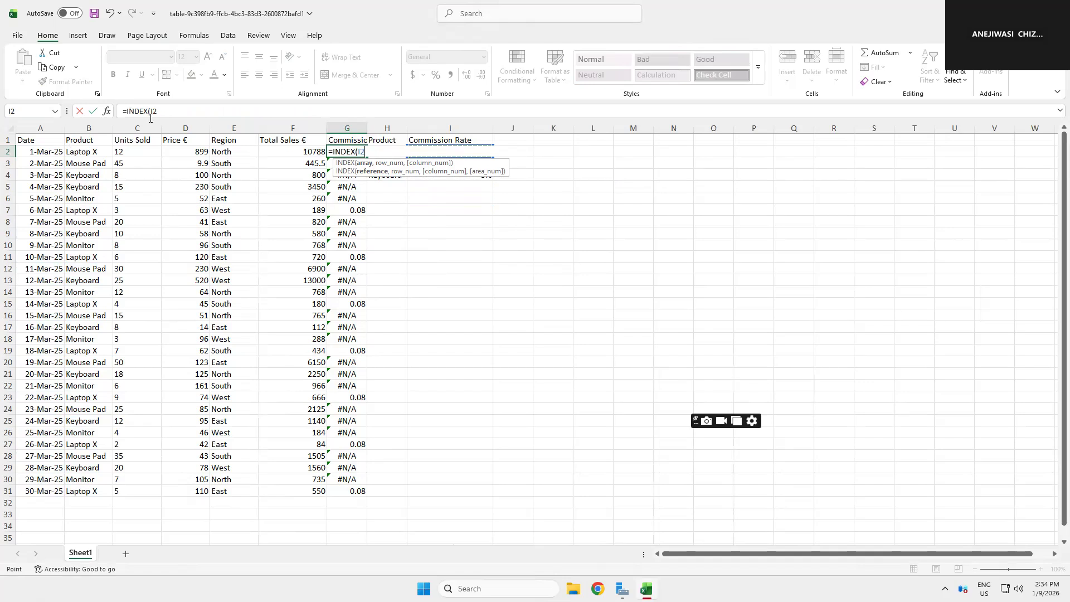
{"action": "left_click", "coordinate": [150, 112]}
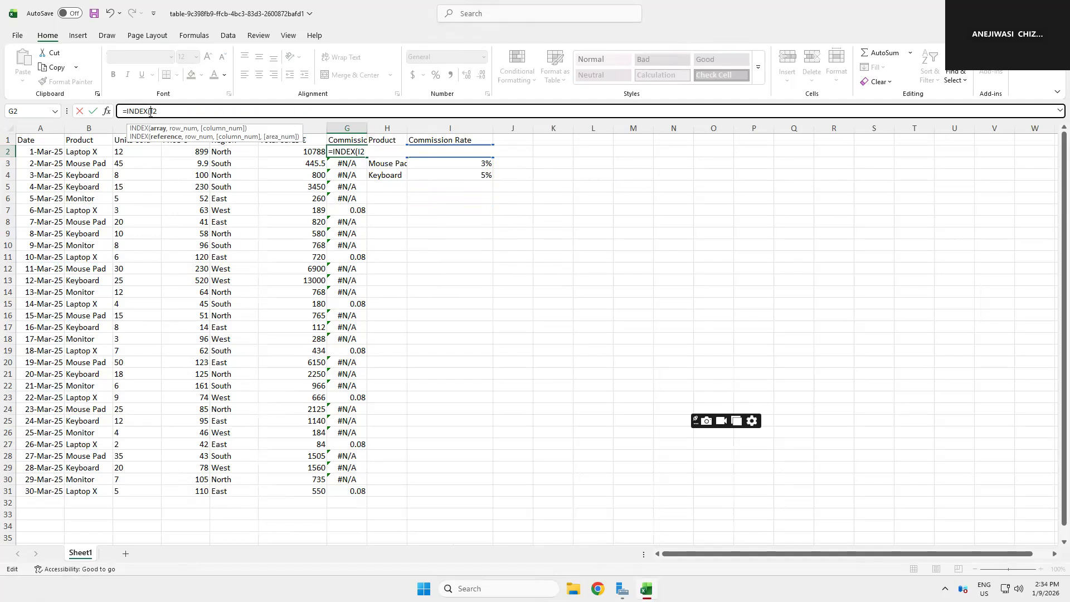
{"action": "type", "text": "$I$"}
{"action": "type", "text": ":"}
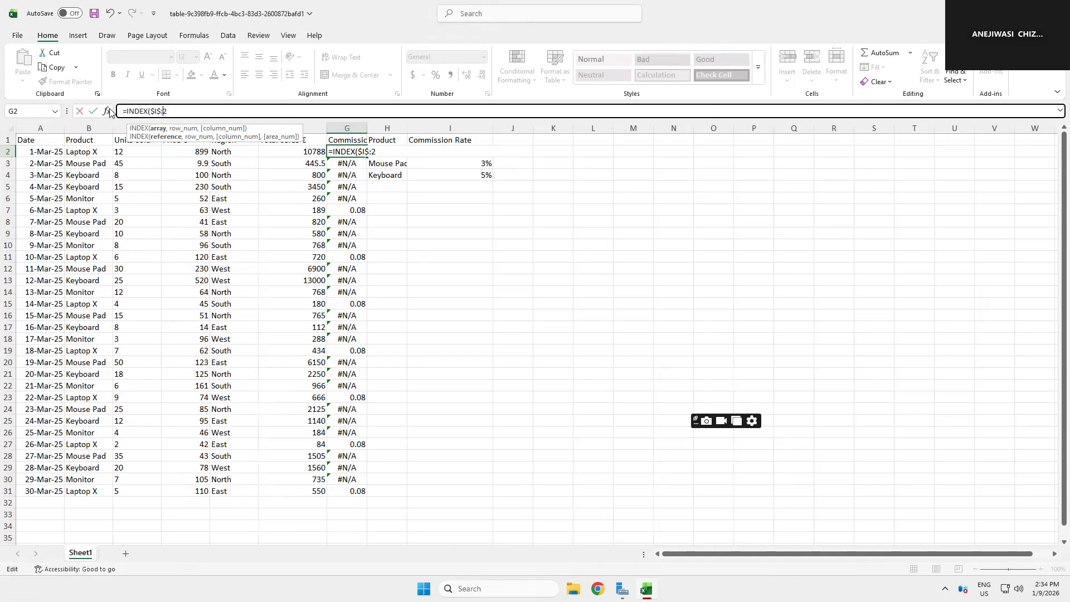
{"action": "key", "text": "BackSpace"}
{"action": "type", "text": ":"}
{"action": "left_click", "coordinate": [457, 176]}
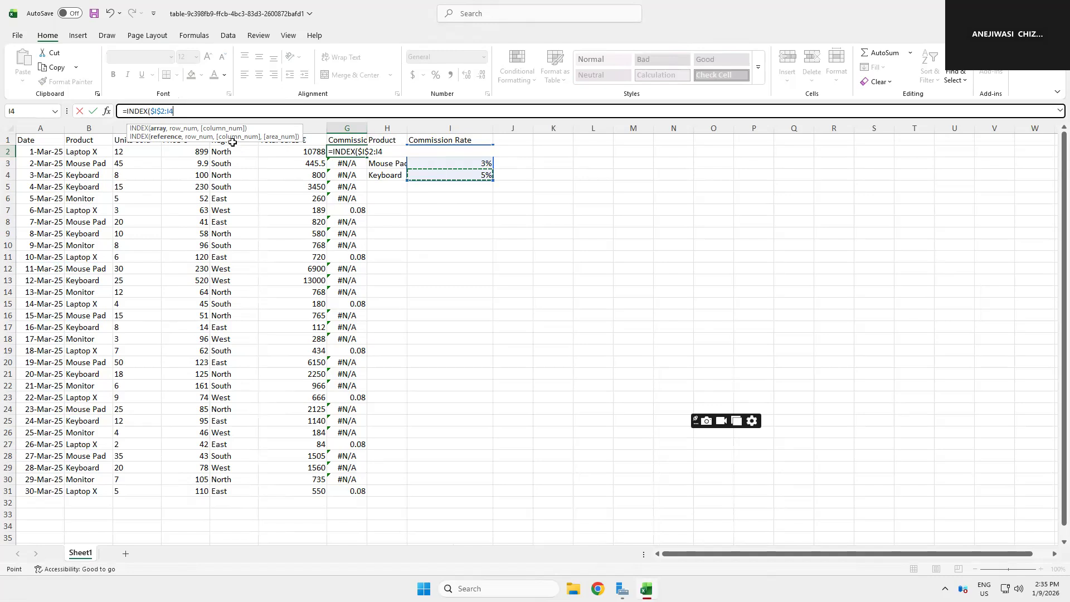
{"action": "double_click", "coordinate": [170, 112]}
{"action": "left_click", "coordinate": [168, 112]}
{"action": "type", "text": "$I"}
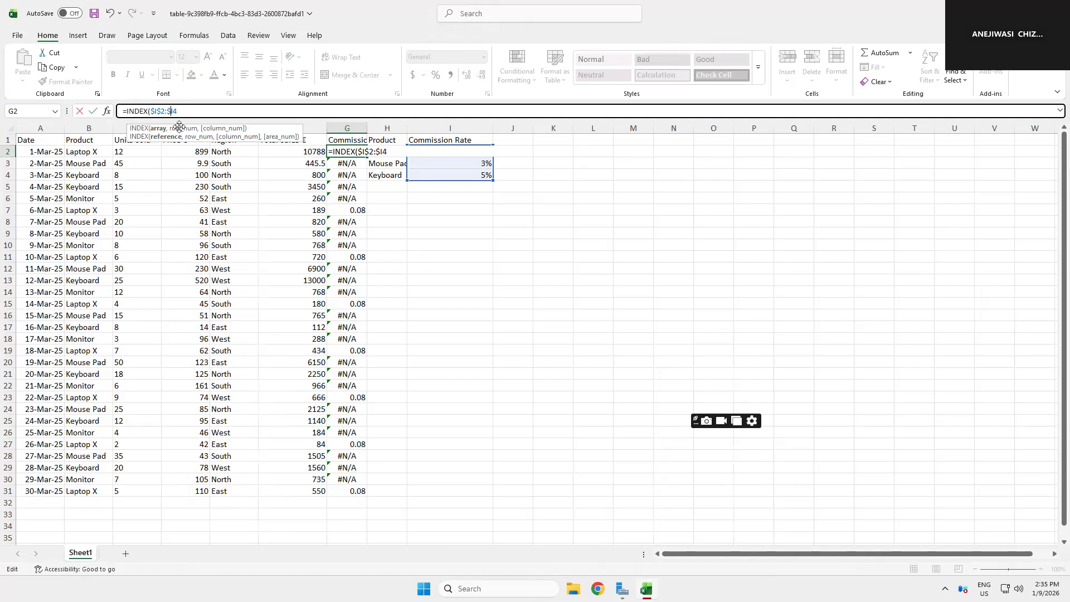
{"action": "type", "text": "$4"}
{"action": "type", "text": ","}
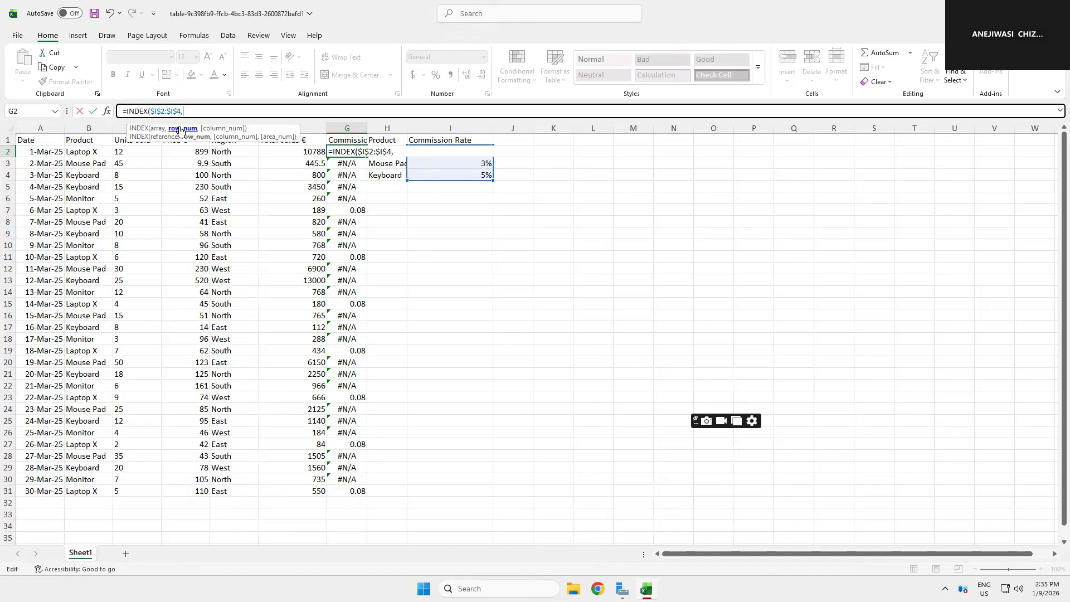
{"action": "type", "text": "MA"}
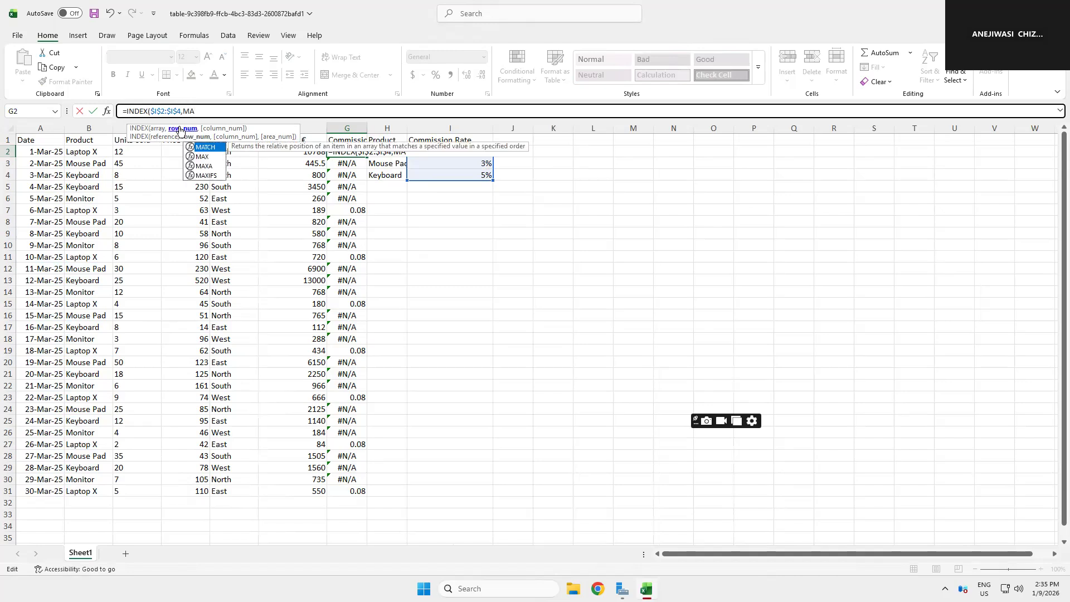
{"action": "type", "text": "TCH"}
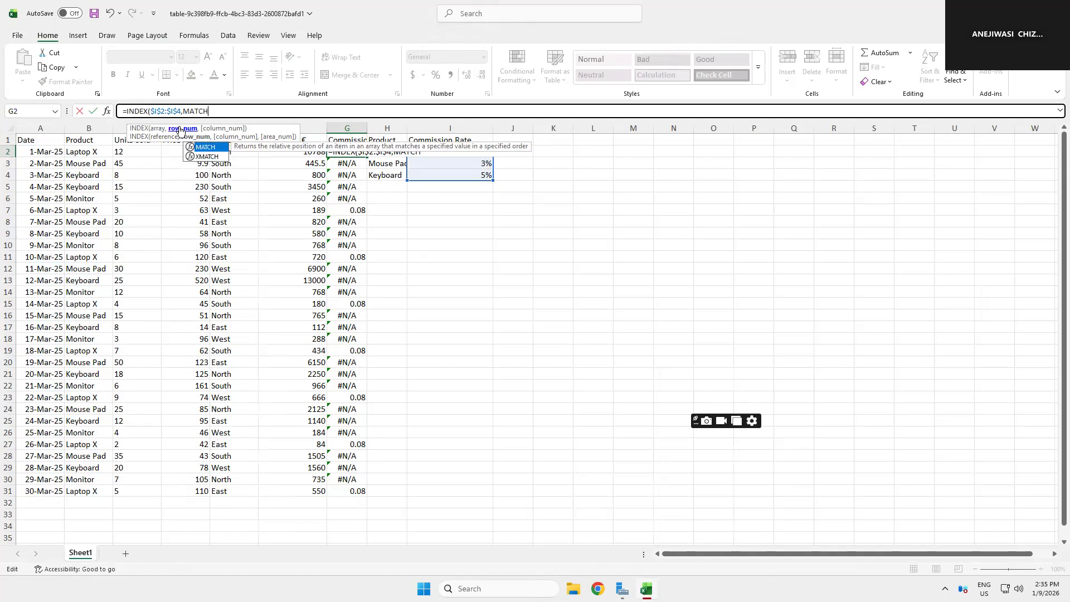
{"action": "type", "text": "("}
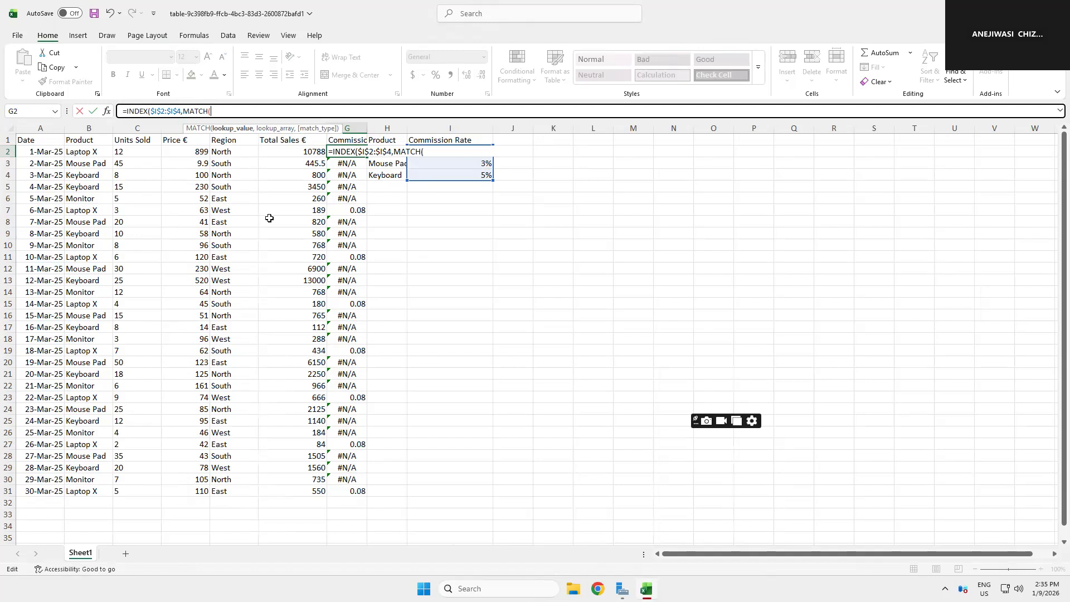
Step: Add a MATCH function as the row number, using the product in B2 as lookup value
{"action": "left_click", "coordinate": [89, 152]}
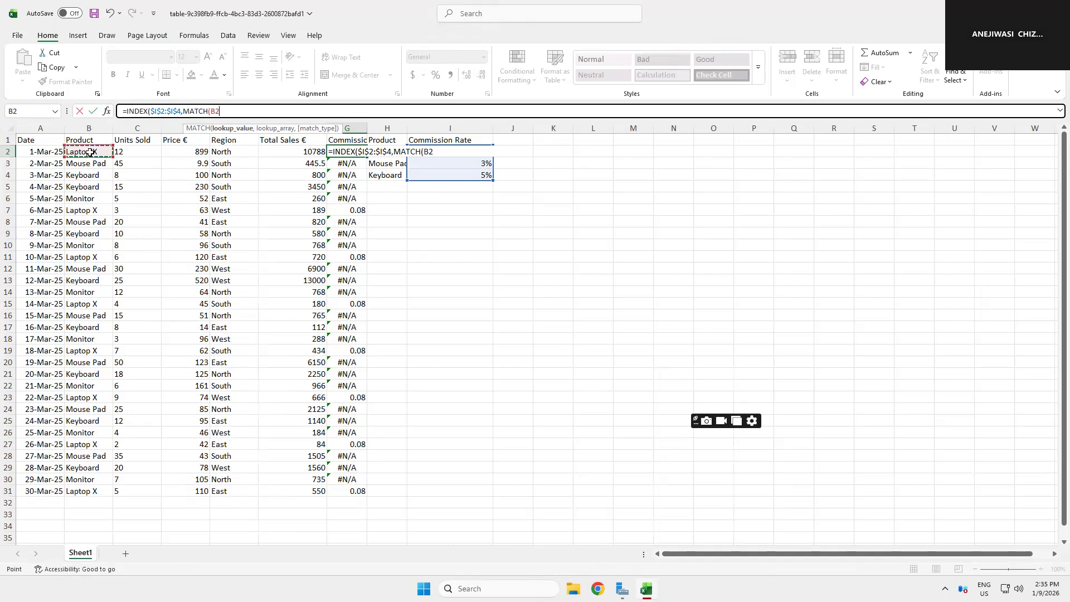
{"action": "type", "text": ","}
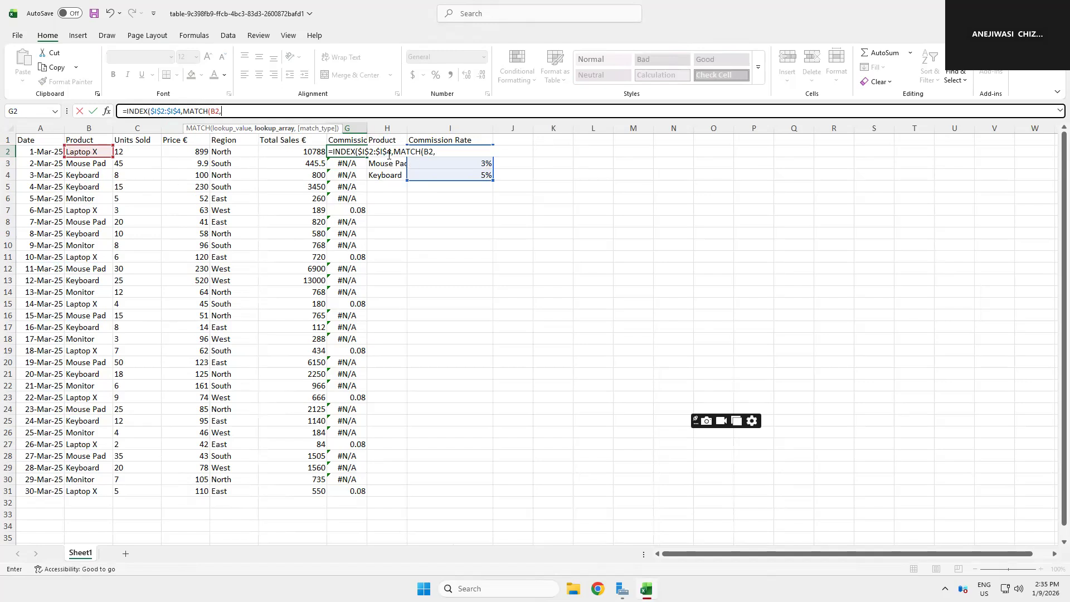
Step: Finish MATCH with lookup array $H$2:$H$4 and match type 0, close both functions and enter the formula
{"action": "left_click", "coordinate": [386, 186]}
{"action": "key", "text": "Up"}
{"action": "key", "text": "Up"}
{"action": "key", "text": "Up"}
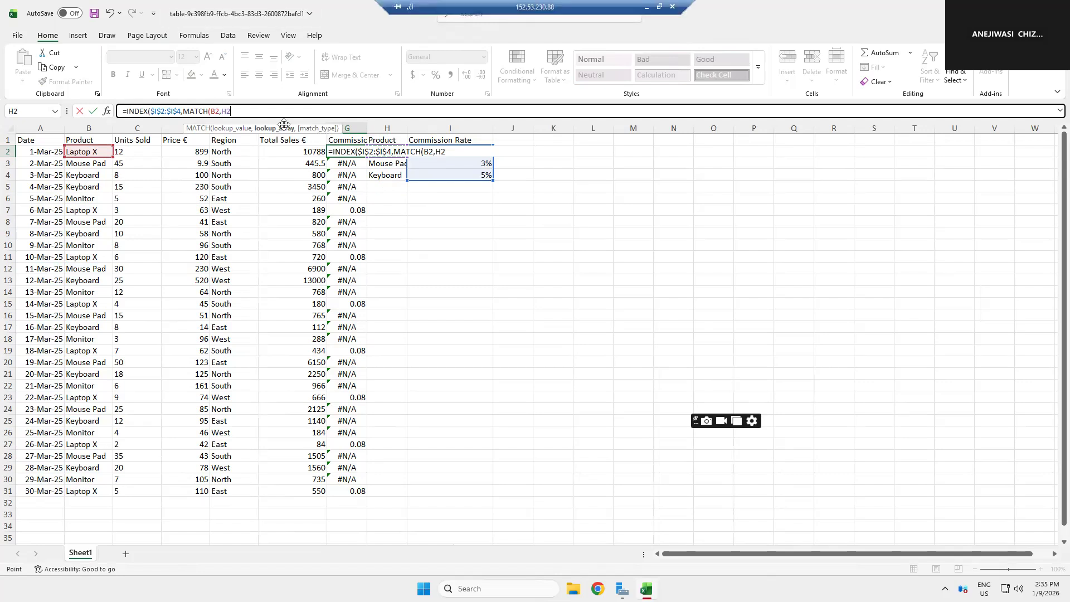
{"action": "left_click", "coordinate": [231, 114]}
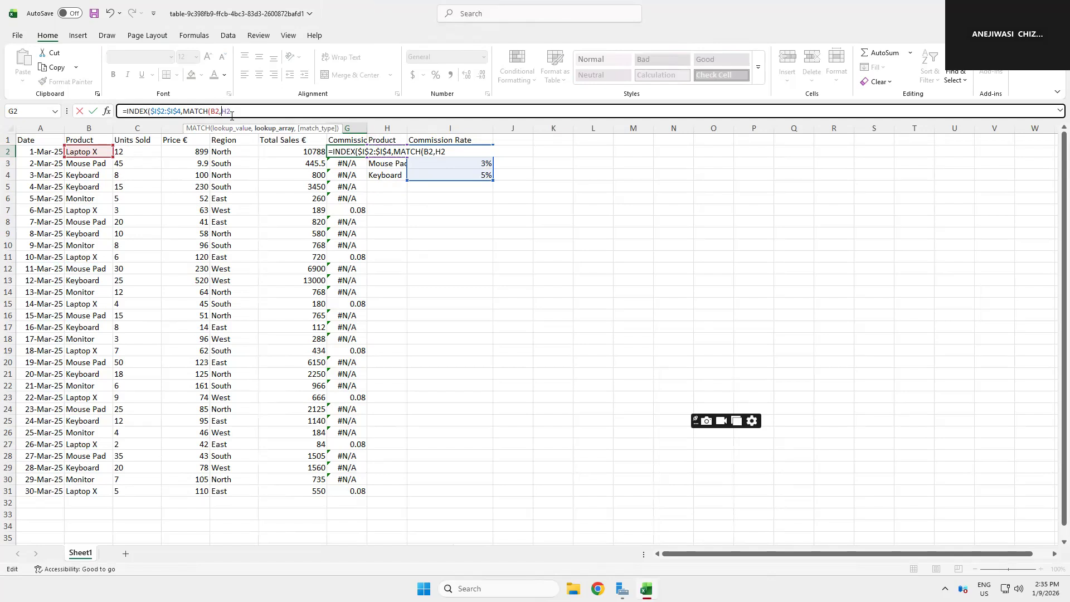
{"action": "type", "text": "$I$"}
{"action": "type", "text": ":"}
{"action": "left_click", "coordinate": [383, 176]}
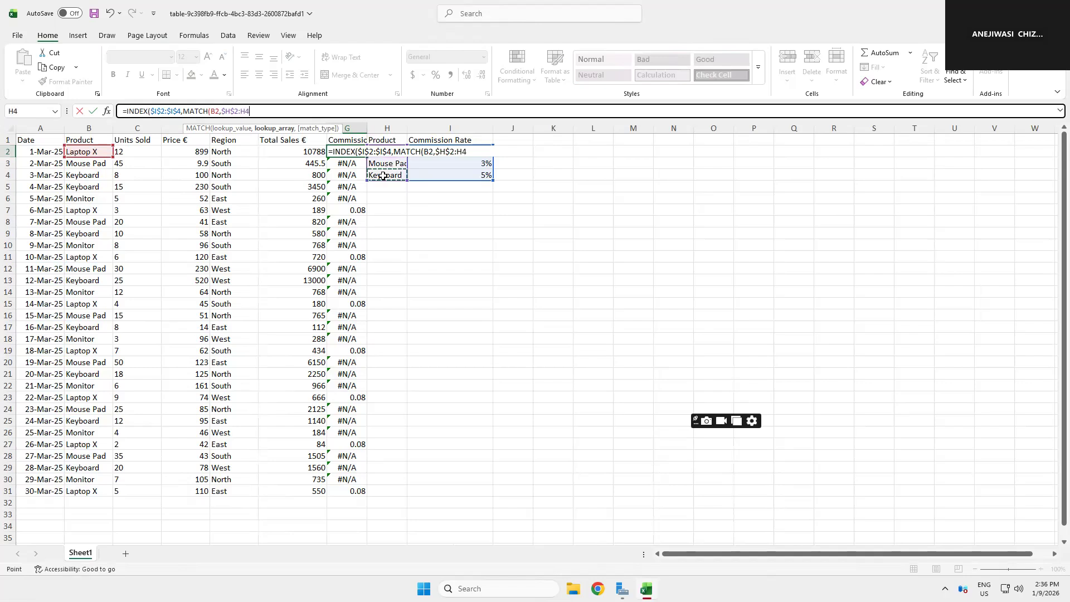
{"action": "left_click", "coordinate": [247, 114]}
{"action": "type", "text": "$H$4,"}
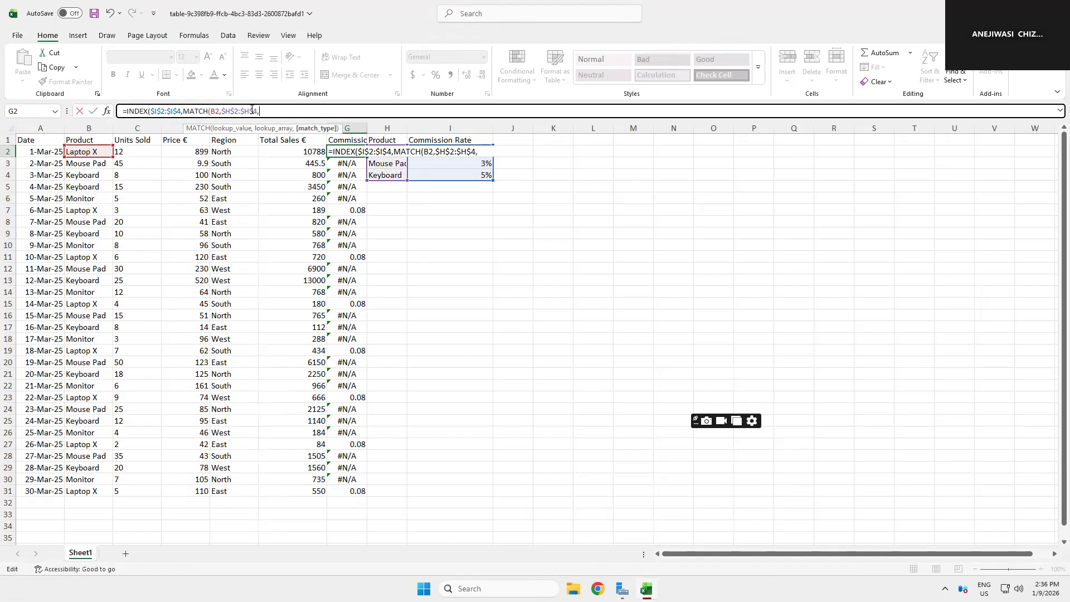
{"action": "type", "text": "0"}
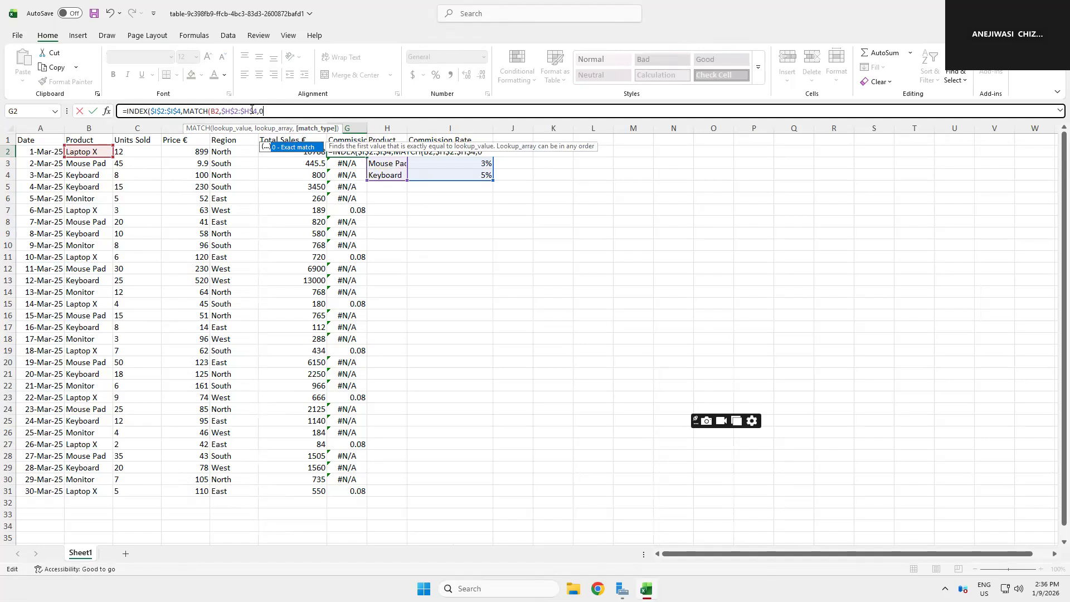
{"action": "type", "text": "))"}
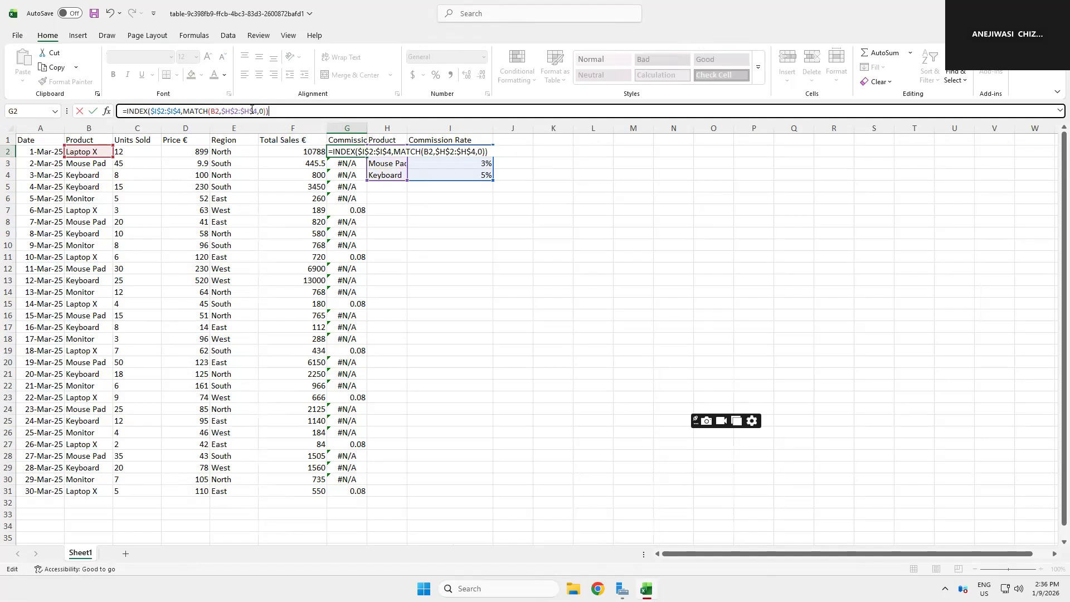
{"action": "key", "text": "Return"}
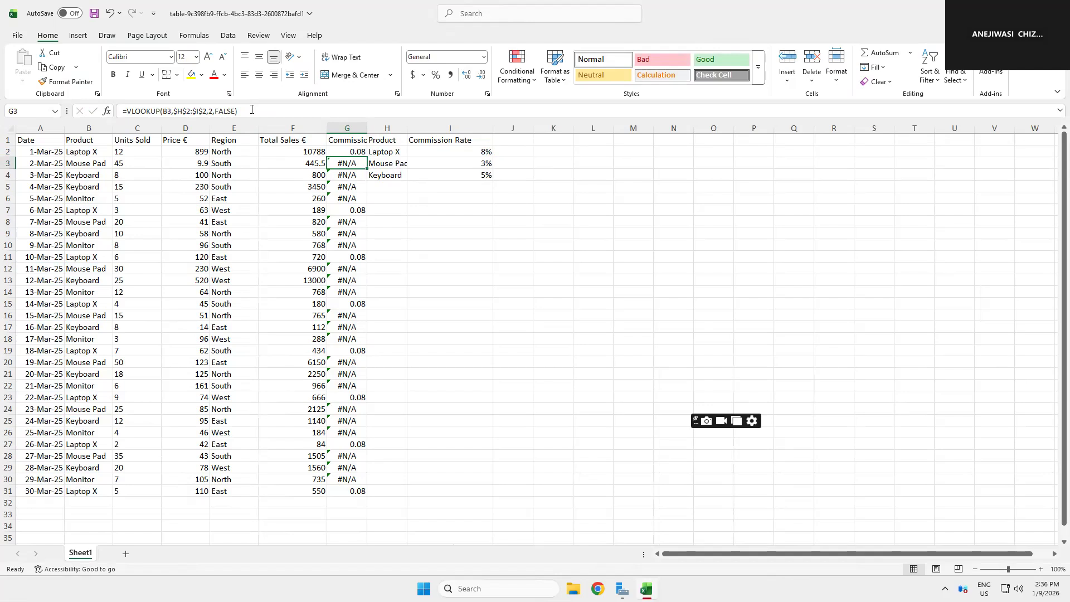
{"action": "left_click", "coordinate": [358, 152]}
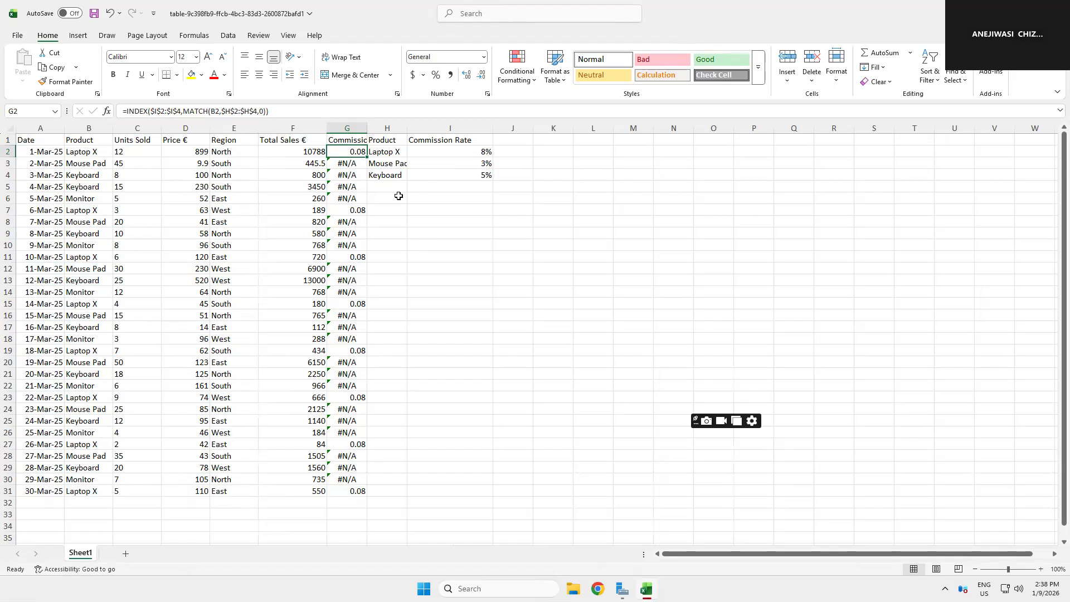
Step: Clear the Commission formulas in G2:G31 and enter the function name XLLOOKUP in G2
{"action": "left_click_drag", "start_coordinate": [349, 153], "coordinate": [354, 491]}
{"action": "key", "text": "Delete"}
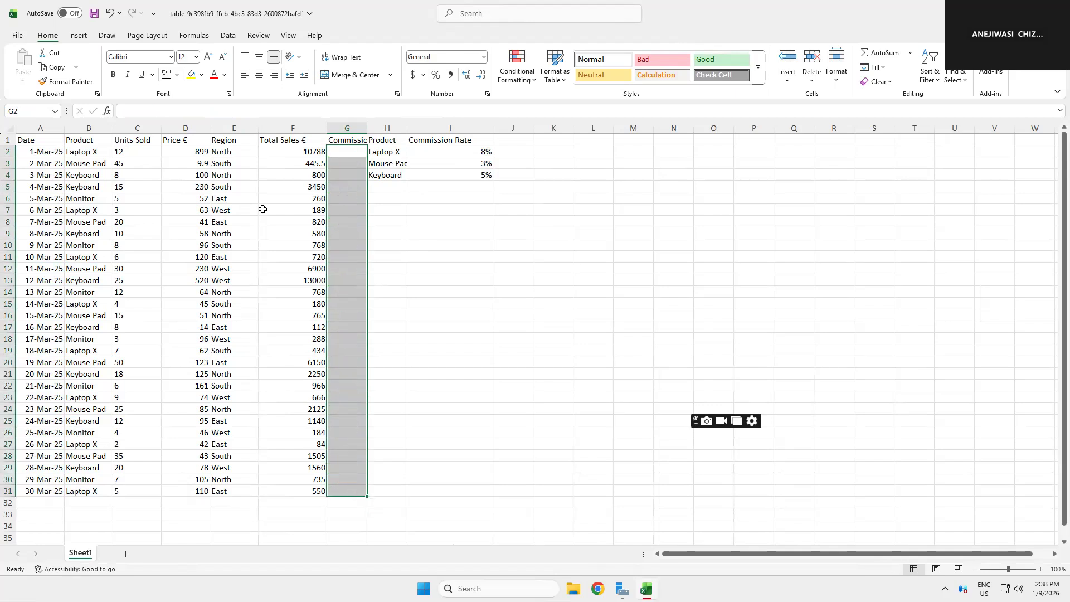
{"action": "left_click", "coordinate": [337, 154]}
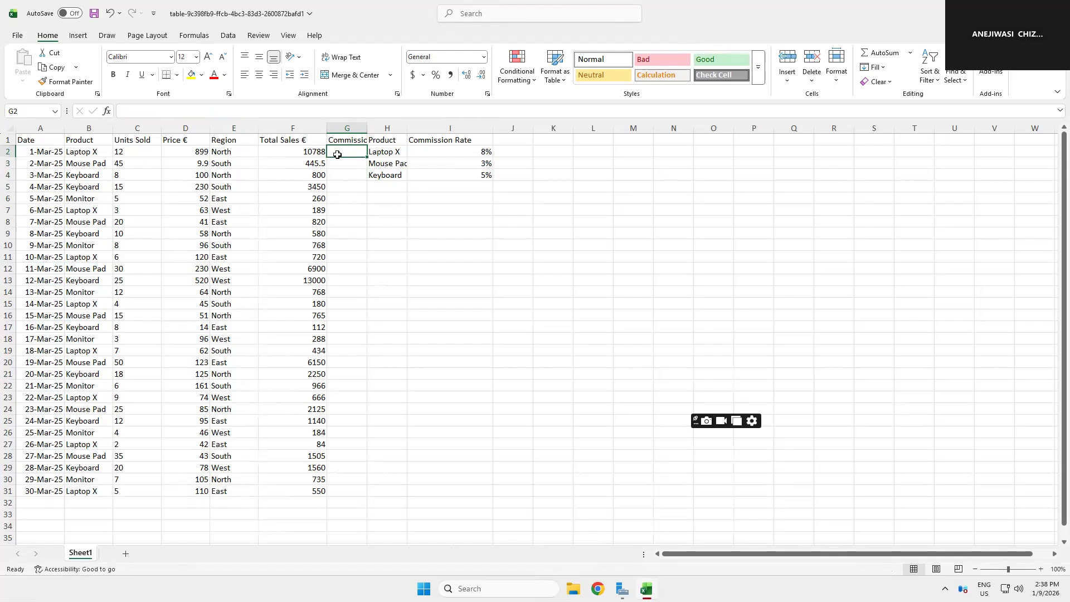
{"action": "type", "text": "="}
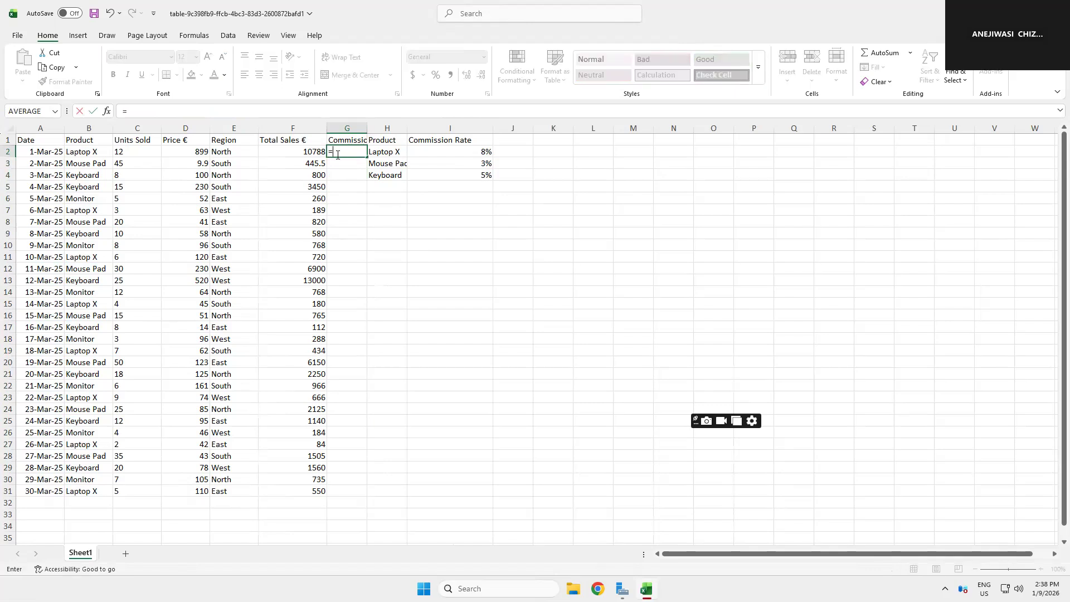
{"action": "type", "text": "X"}
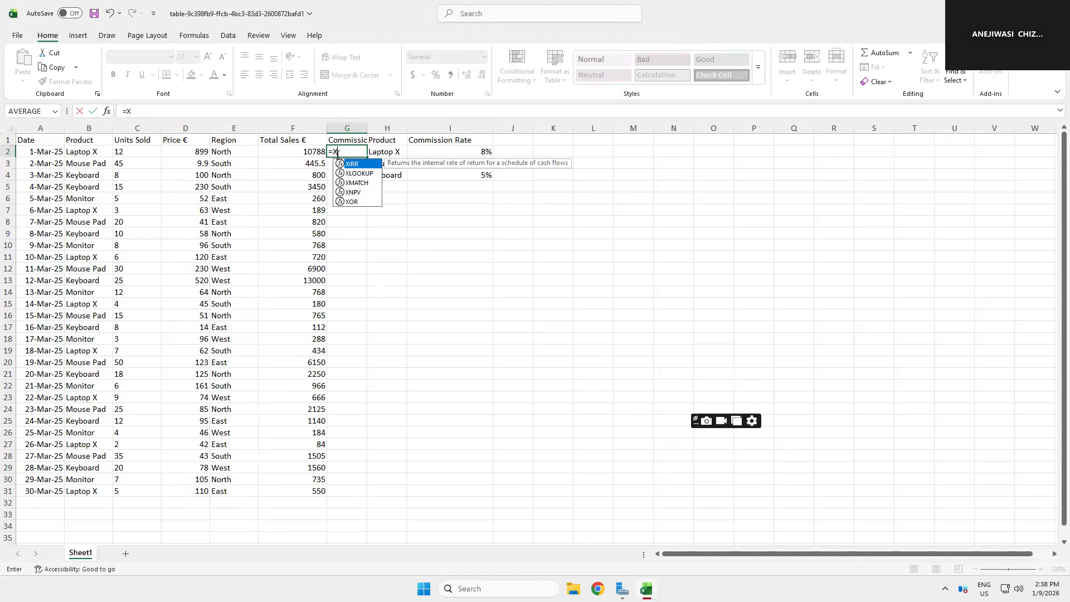
{"action": "type", "text": "LLOKUP"}
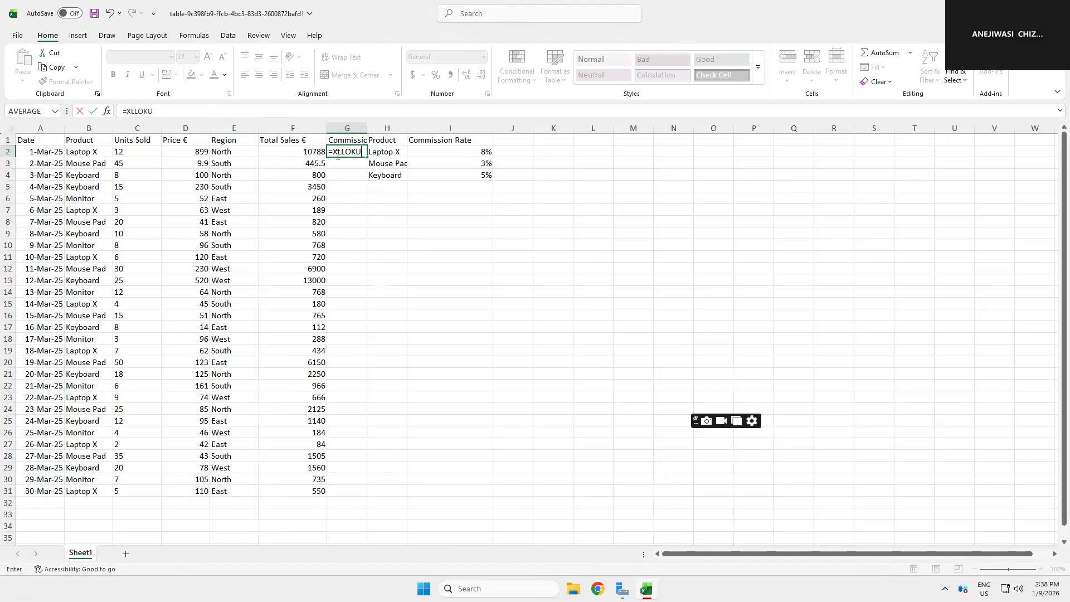
{"action": "key", "text": "BackSpace"}
{"action": "key", "text": "BackSpace"}
{"action": "type", "text": "OKUP"}
{"action": "left_click", "coordinate": [83, 152]}
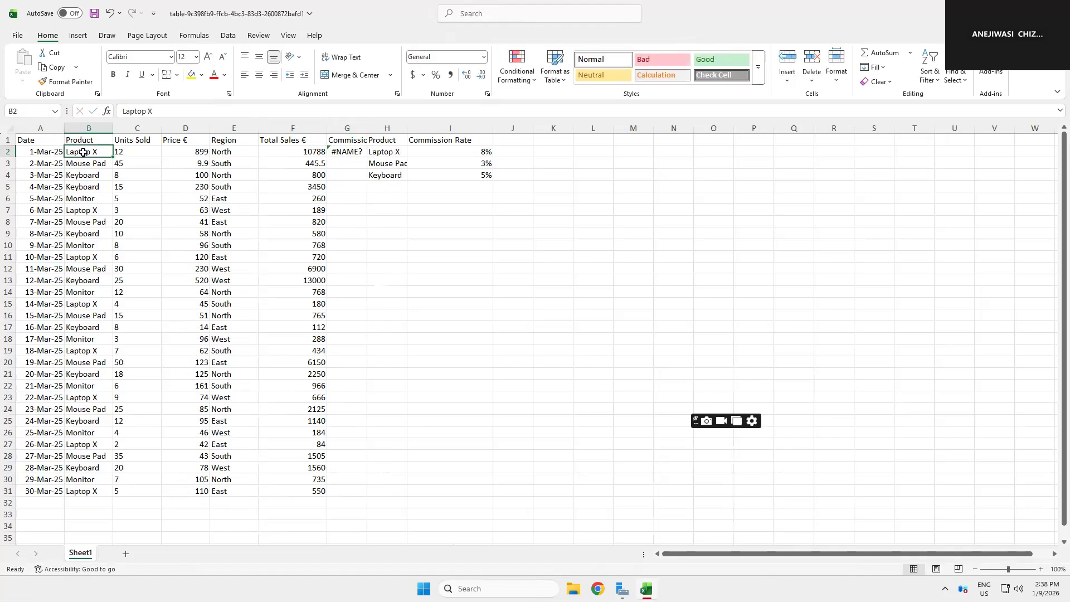
Step: Reopen the G2 formula and add B2 as the lookup value
{"action": "left_click", "coordinate": [343, 149]}
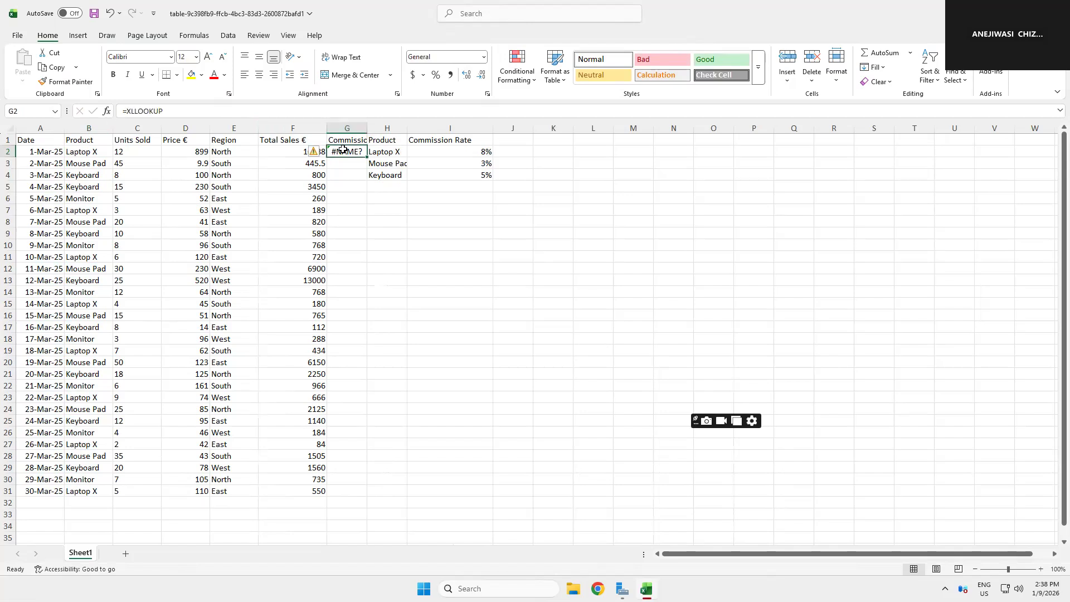
{"action": "left_click", "coordinate": [163, 110]}
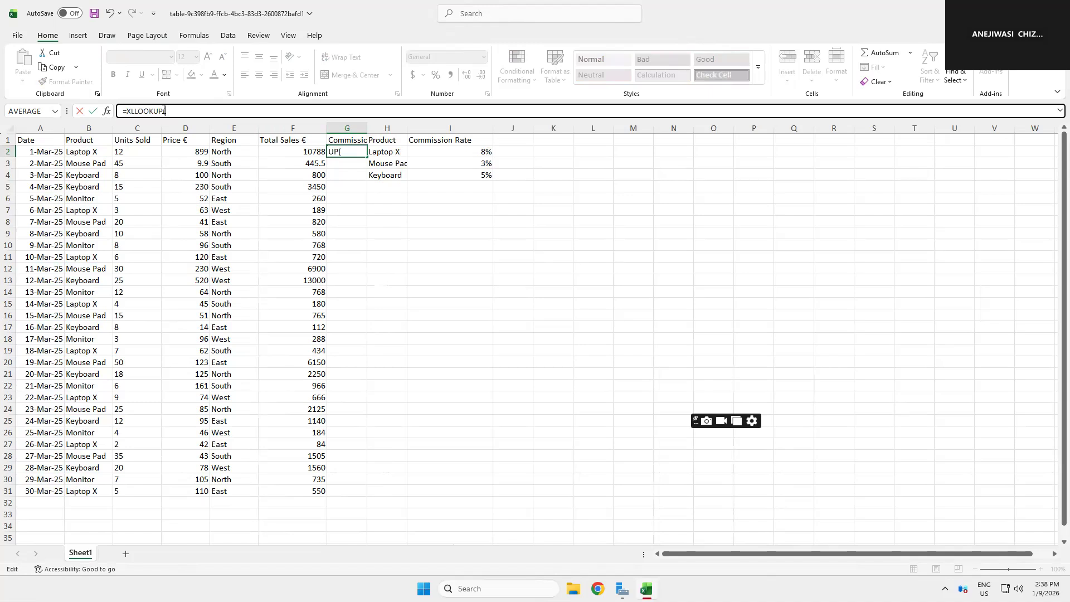
{"action": "left_click", "coordinate": [93, 153]}
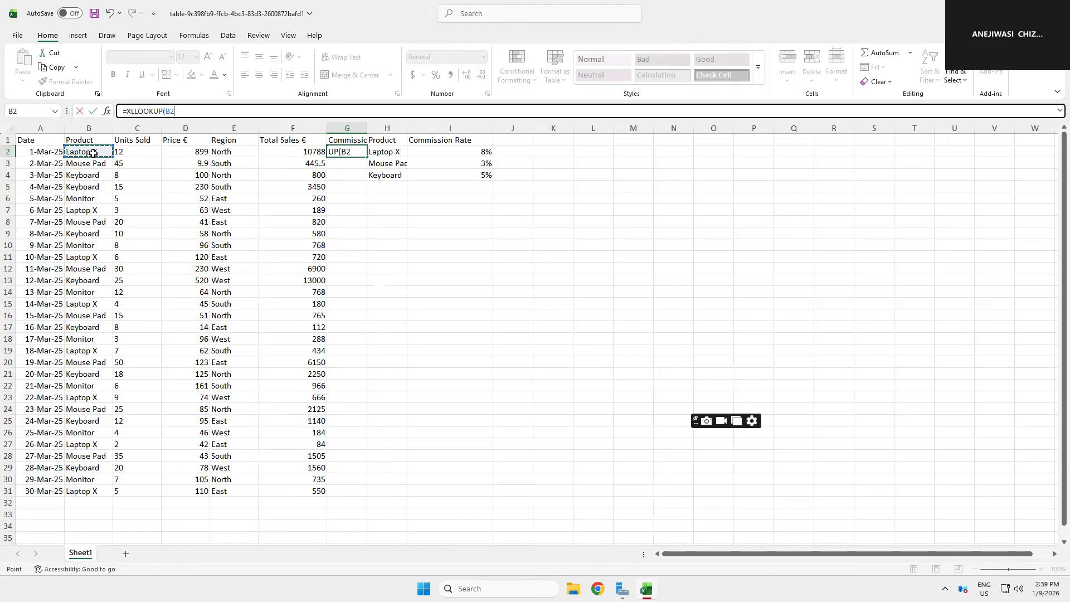
{"action": "type", "text": ","}
Step: Set the lookup array to the absolute product range $H$2:$H$4
{"action": "left_click", "coordinate": [384, 150]}
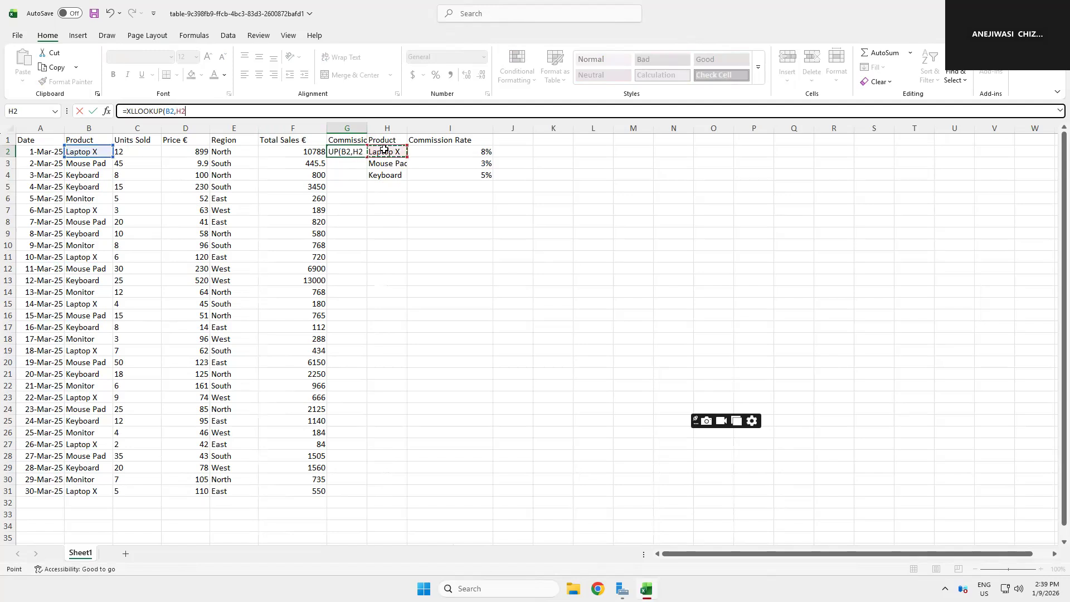
{"action": "left_click", "coordinate": [184, 112]}
{"action": "type", "text": "$H$"}
{"action": "type", "text": ":"}
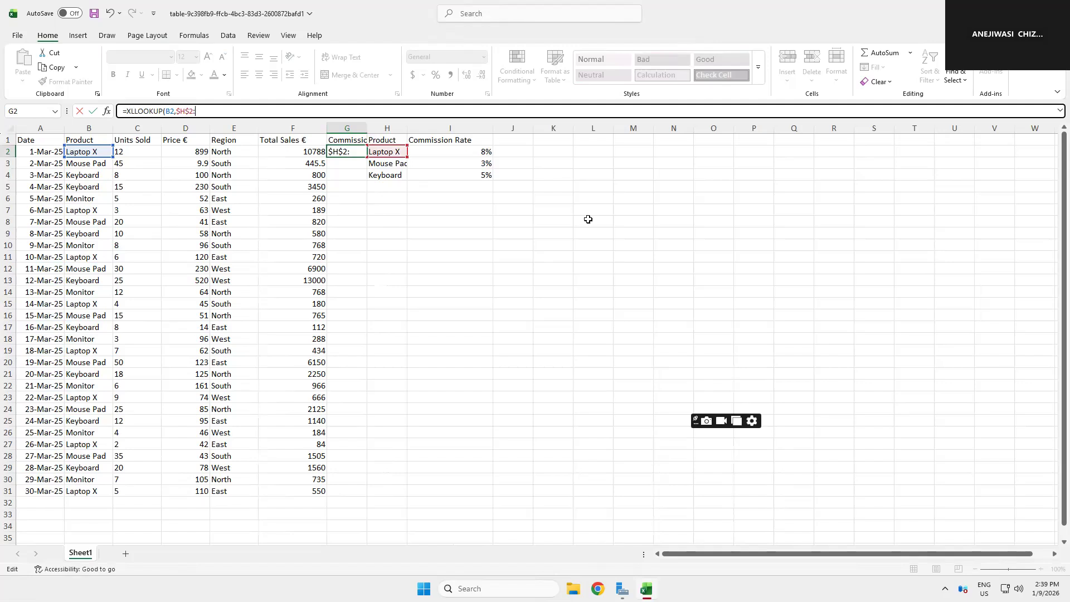
{"action": "left_click", "coordinate": [397, 176]}
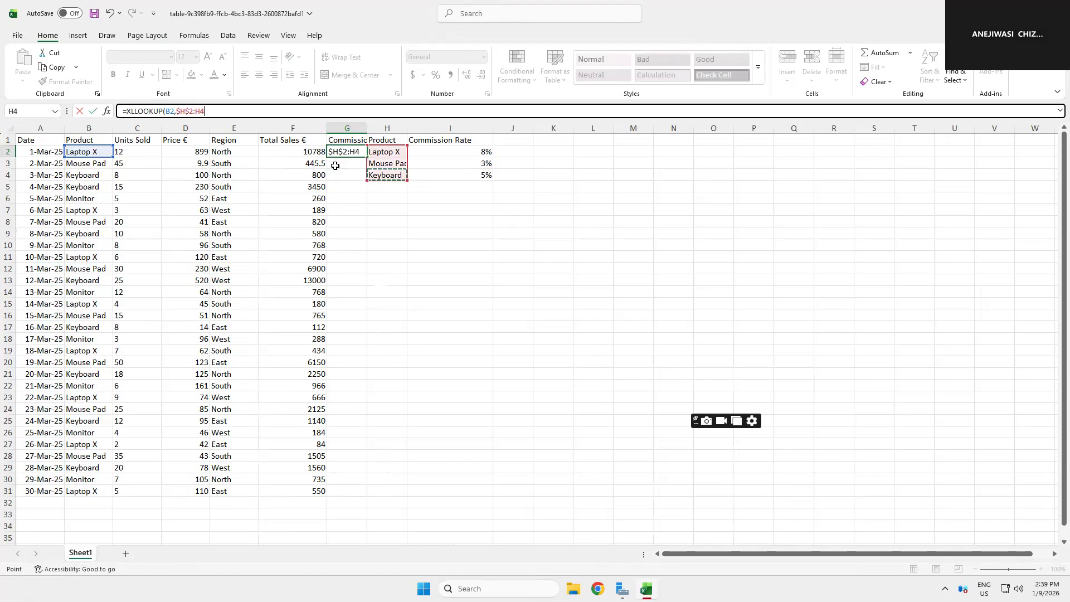
{"action": "left_click", "coordinate": [196, 113]}
{"action": "type", "text": "$H$"}
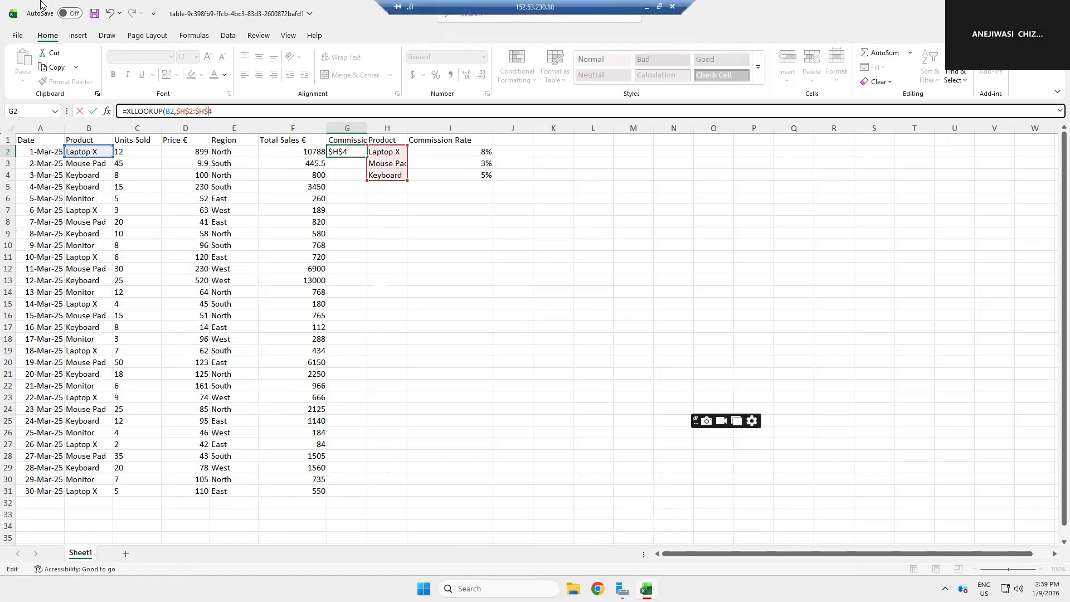
Step: Set the return array to the absolute commission rates $I$2:$I$4
{"action": "type", "text": ","}
{"action": "key", "text": "BackSpace"}
{"action": "type", "text": ","}
{"action": "left_click", "coordinate": [459, 151]}
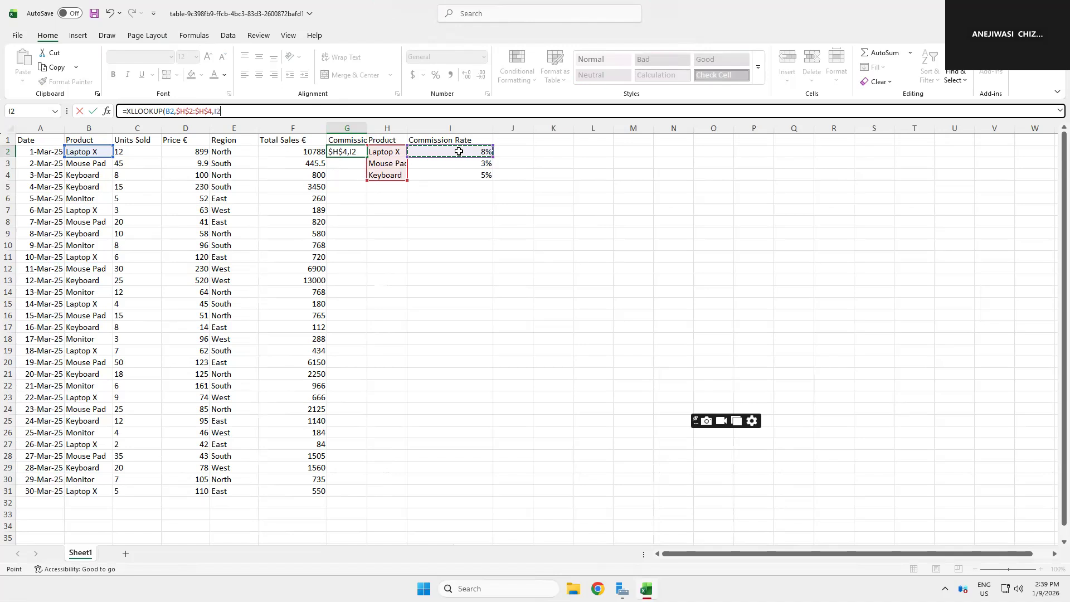
{"action": "left_click", "coordinate": [215, 112]}
{"action": "type", "text": "$H"}
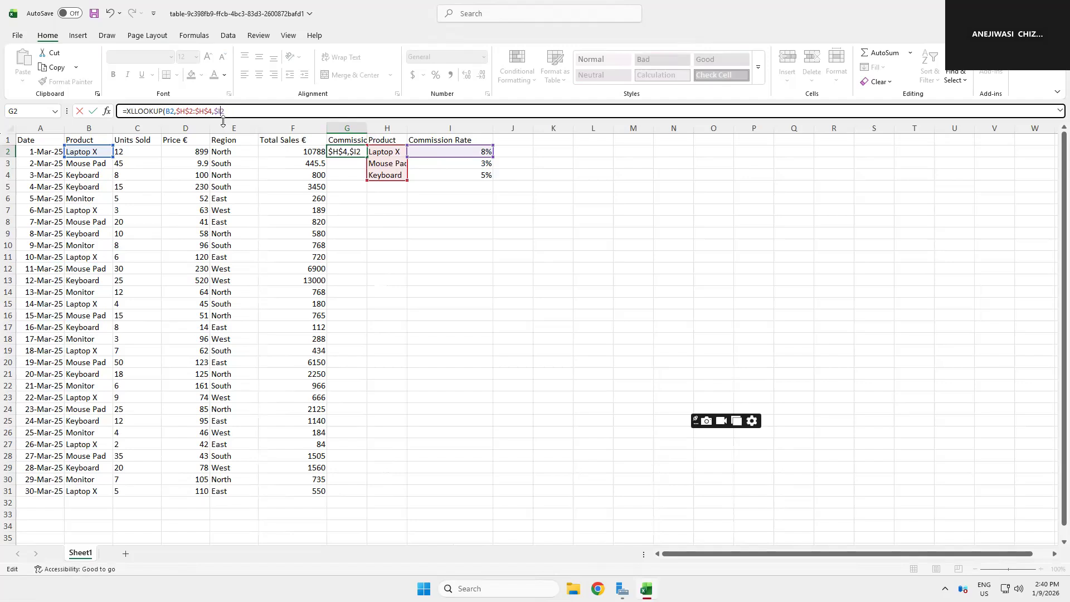
{"action": "type", "text": "$"}
{"action": "left_click", "coordinate": [479, 176]}
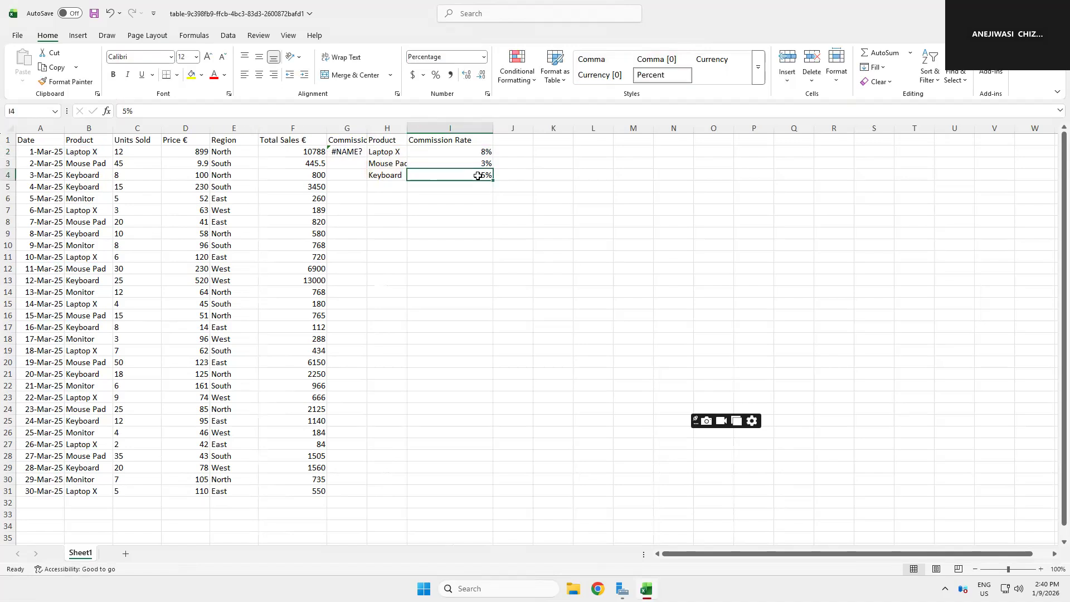
{"action": "left_click", "coordinate": [345, 152]}
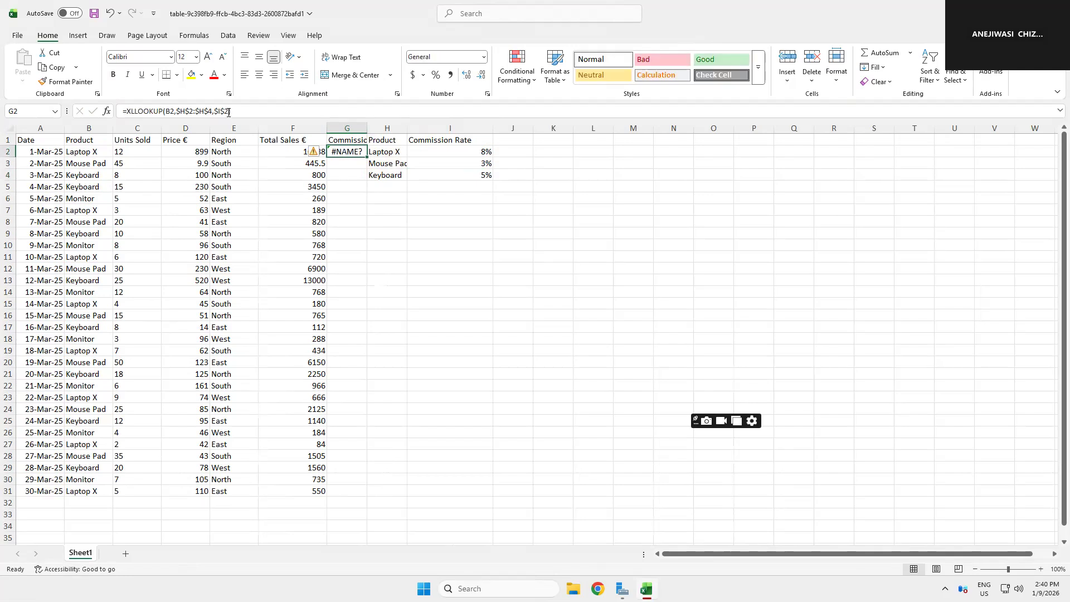
{"action": "left_click", "coordinate": [228, 111]}
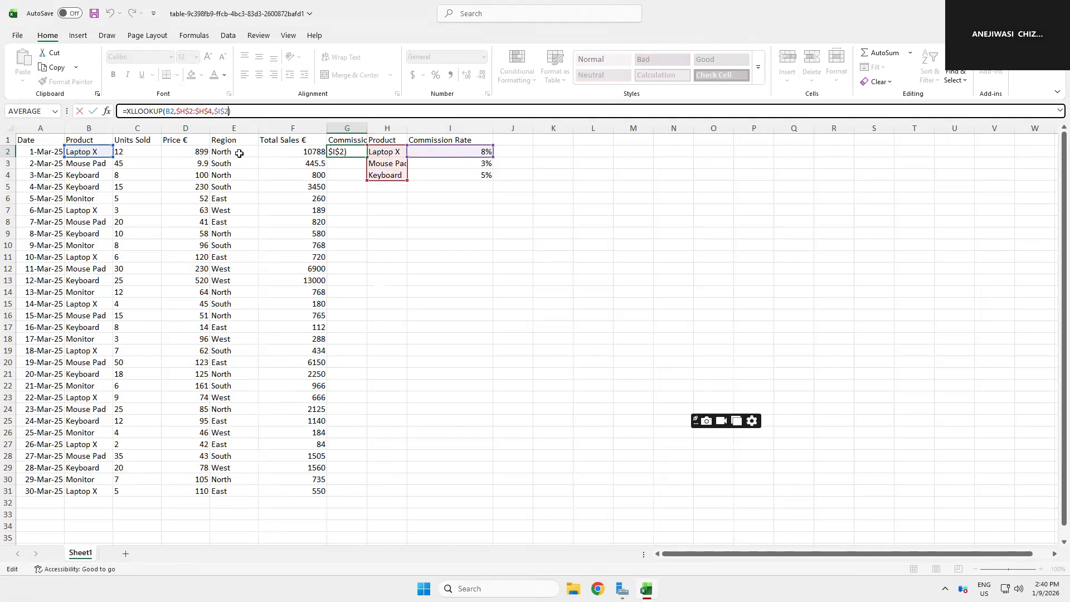
{"action": "type", "text": ":"}
{"action": "left_click", "coordinate": [479, 177]}
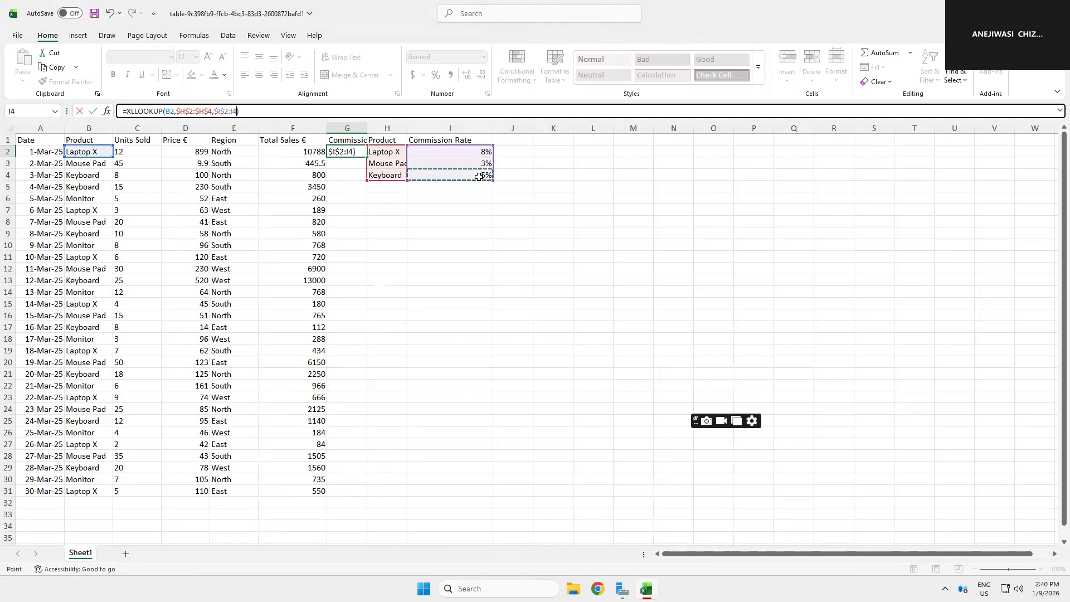
{"action": "left_click", "coordinate": [231, 112]}
{"action": "type", "text": "$H"}
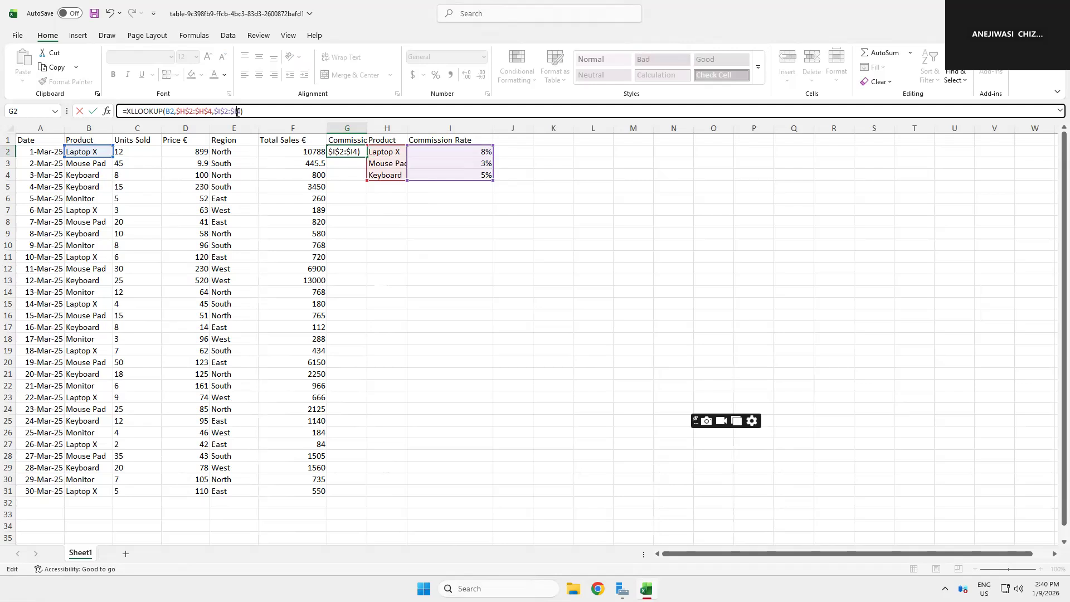
{"action": "type", "text": "$"}
Step: Add "Not Found" as the if-not-found text and 0 as match mode, then enter the formula
{"action": "type", "text": ",\"Not fOUND\",0"}
{"action": "key", "text": "Return"}
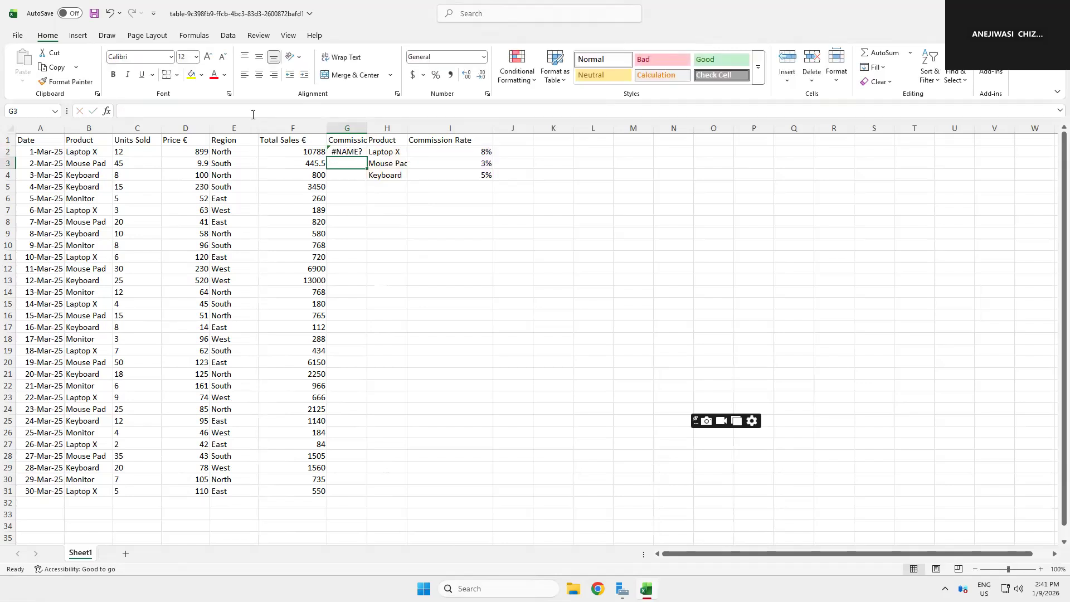
Step: Correct the function name in G2 to XLOOKUP and re-enter the formula
{"action": "key", "text": "Up"}
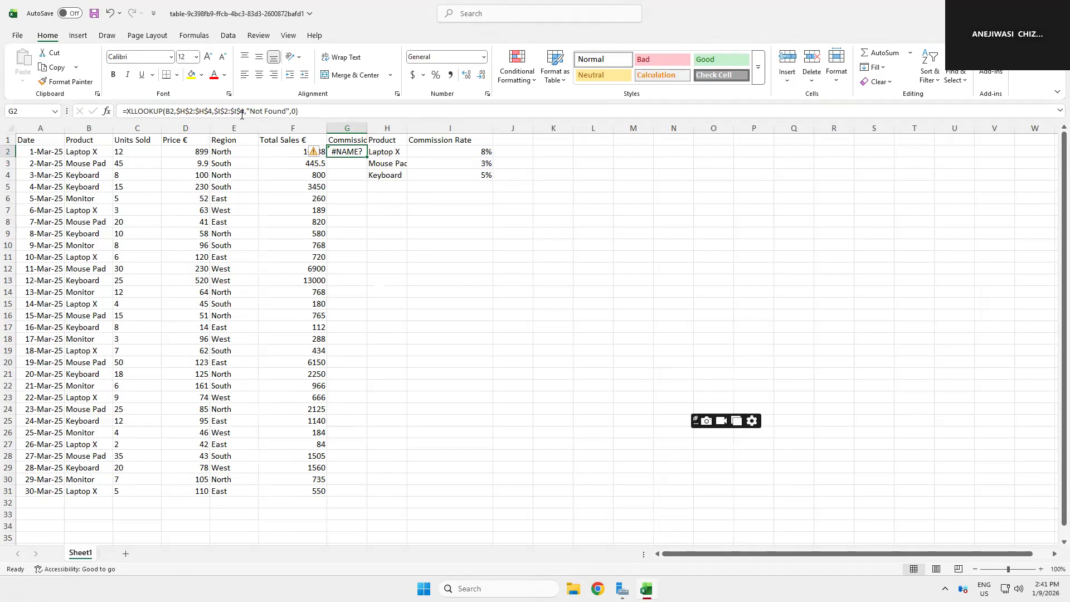
{"action": "left_click", "coordinate": [134, 113]}
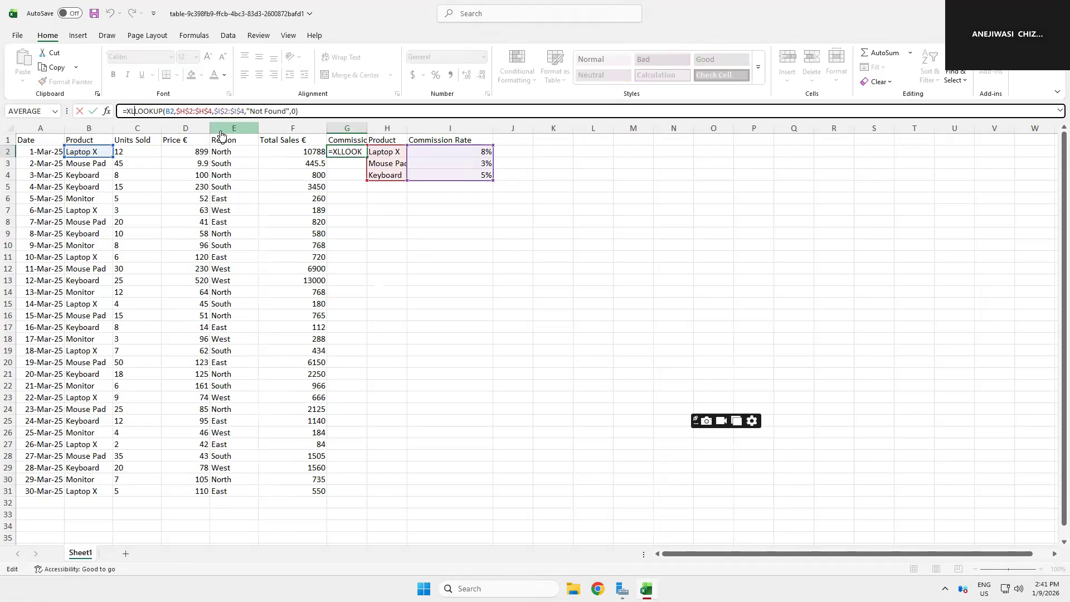
{"action": "key", "text": "BackSpace"}
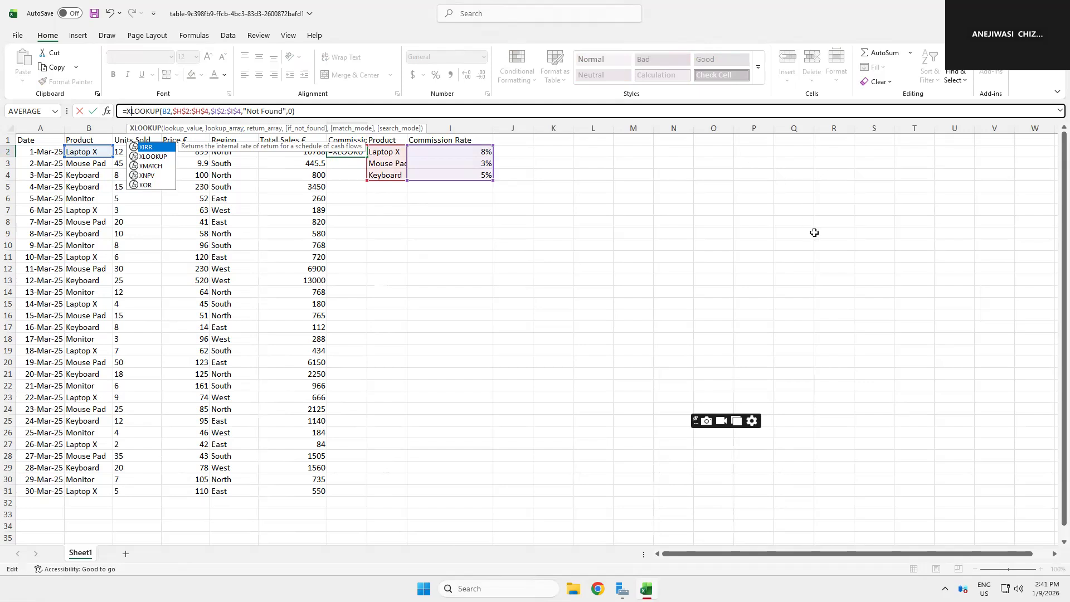
{"action": "key", "text": "Return"}
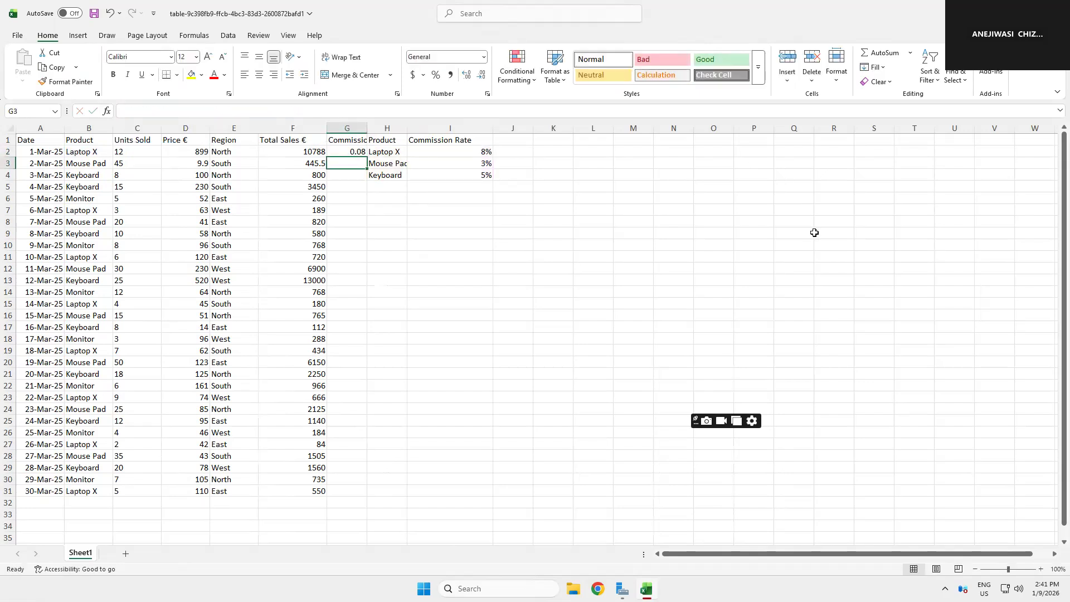
Step: Fill the XLOOKUP formula from G2 down to G31
{"action": "left_click", "coordinate": [358, 149]}
{"action": "left_click_drag", "start_coordinate": [369, 157], "coordinate": [337, 503]}
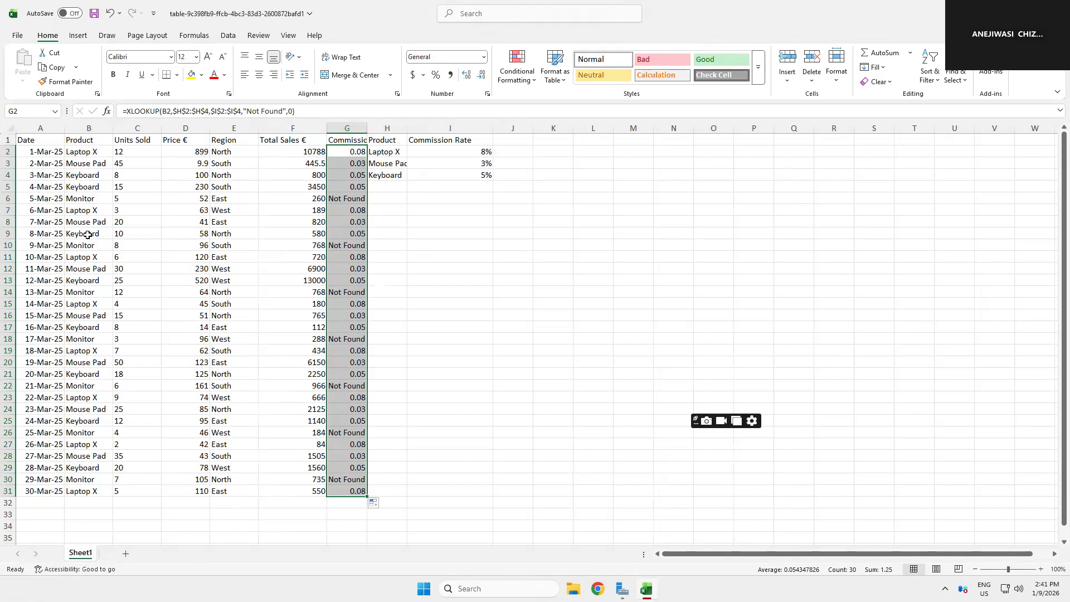
Step: Widen the rate table's Product column and add Monitor with a 7% commission rate in row 5
{"action": "left_click_drag", "start_coordinate": [407, 127], "coordinate": [423, 127]}
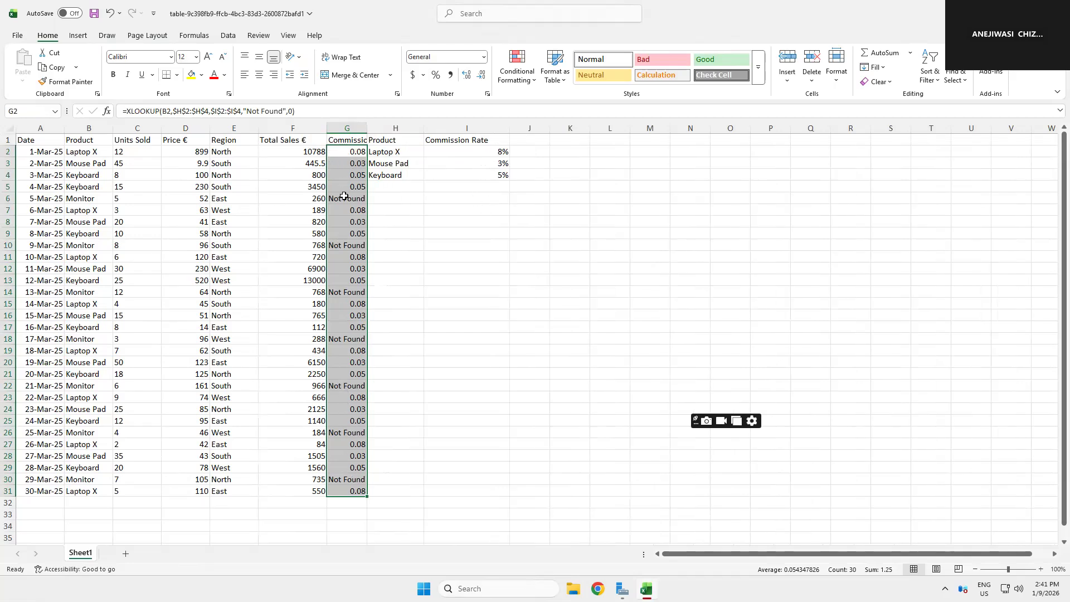
{"action": "left_click", "coordinate": [381, 184]}
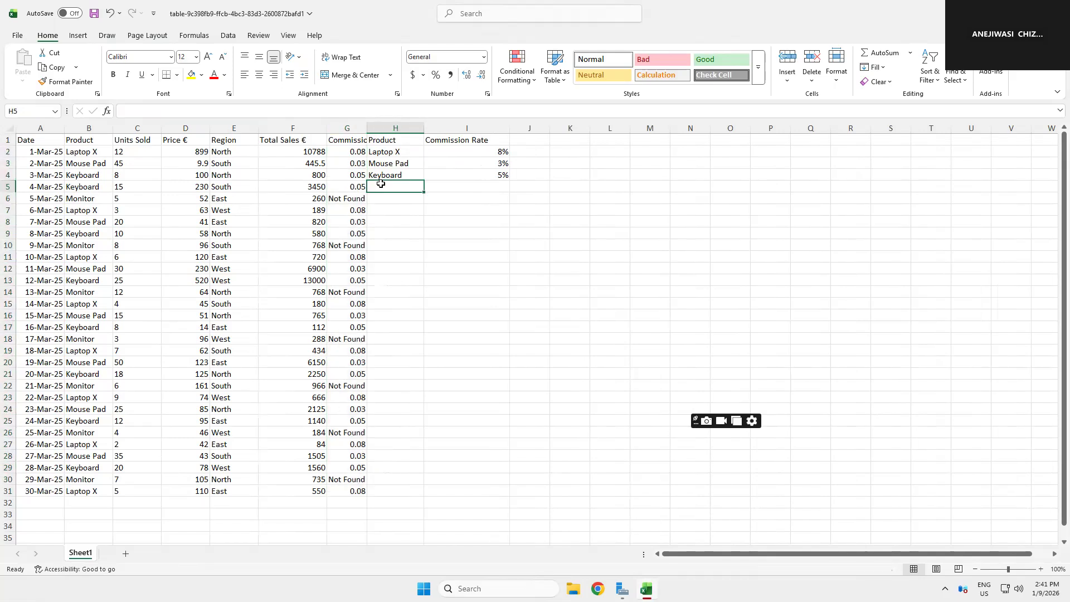
{"action": "type", "text": "Monitor"}
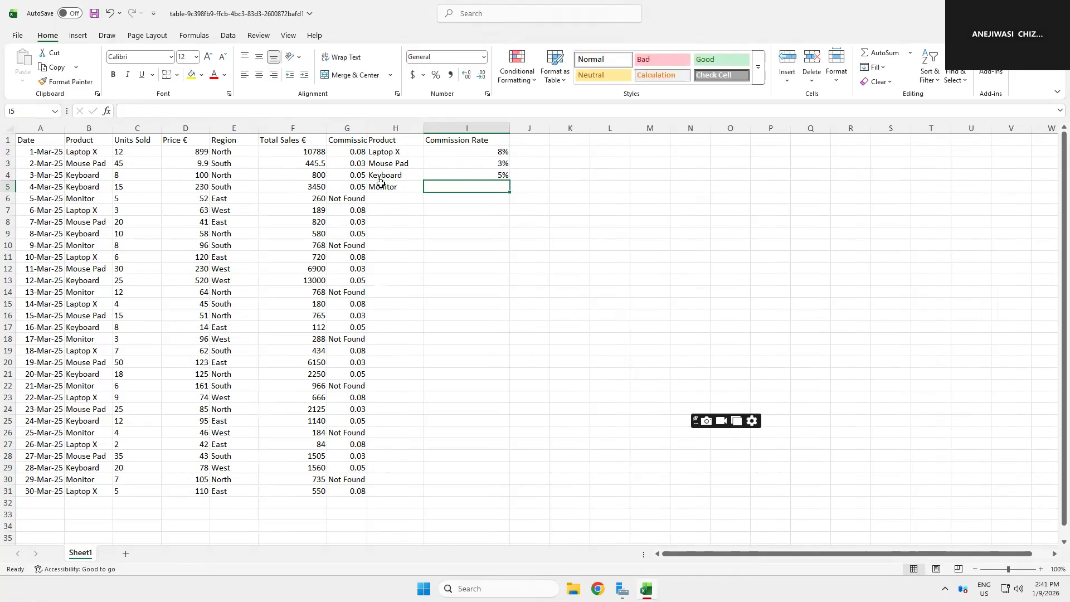
{"action": "type", "text": "7%"}
{"action": "key", "text": "Return"}
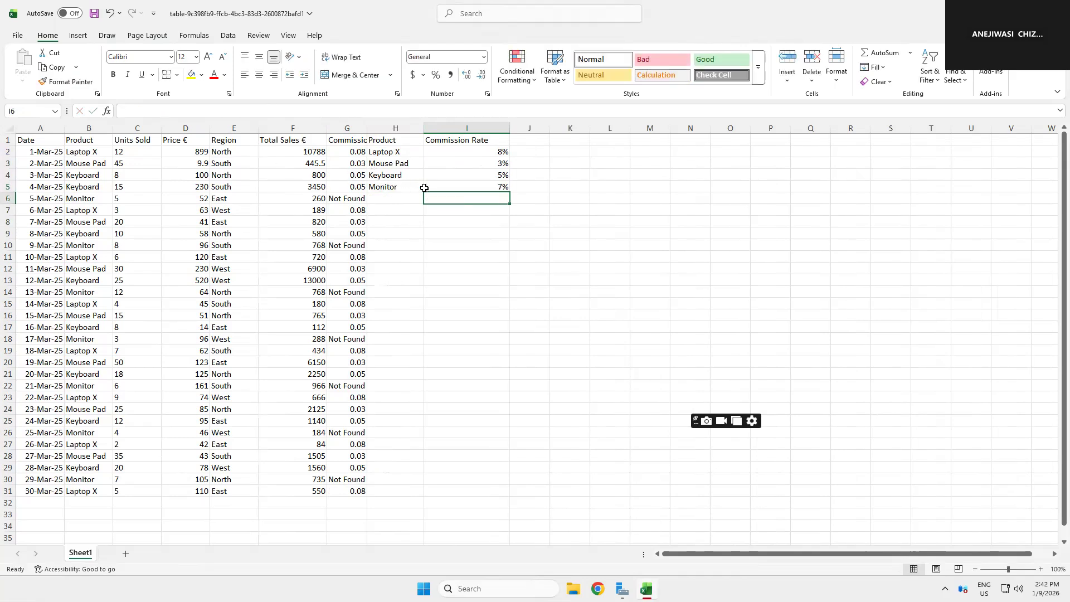
Step: Extend the G2 formula's lookup and return arrays to $H$2:$H$5 and $I$2:$I$5
{"action": "left_click", "coordinate": [344, 150]}
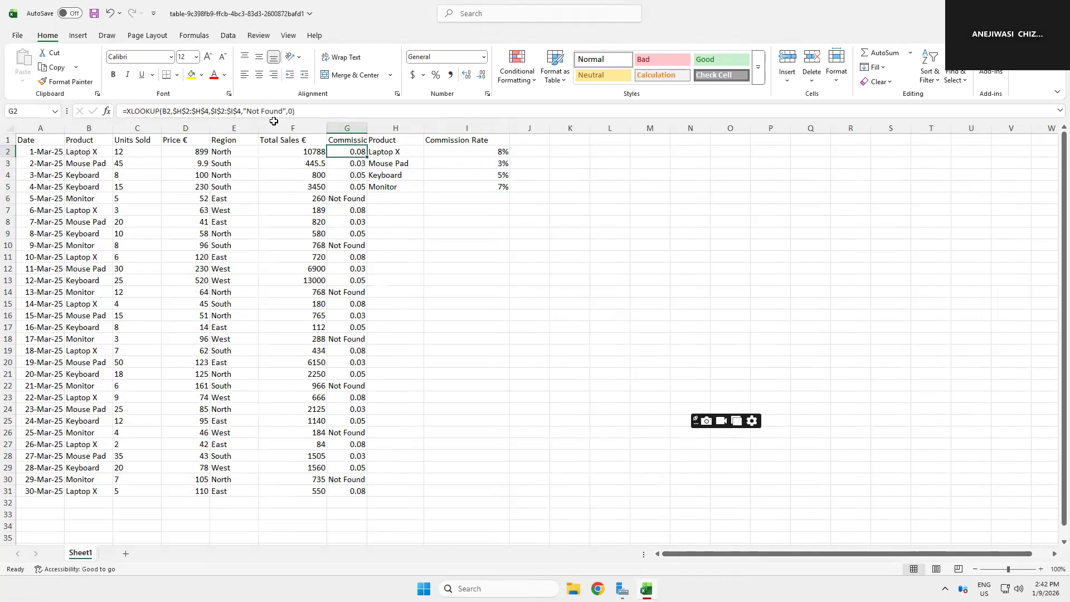
{"action": "left_click", "coordinate": [206, 111]}
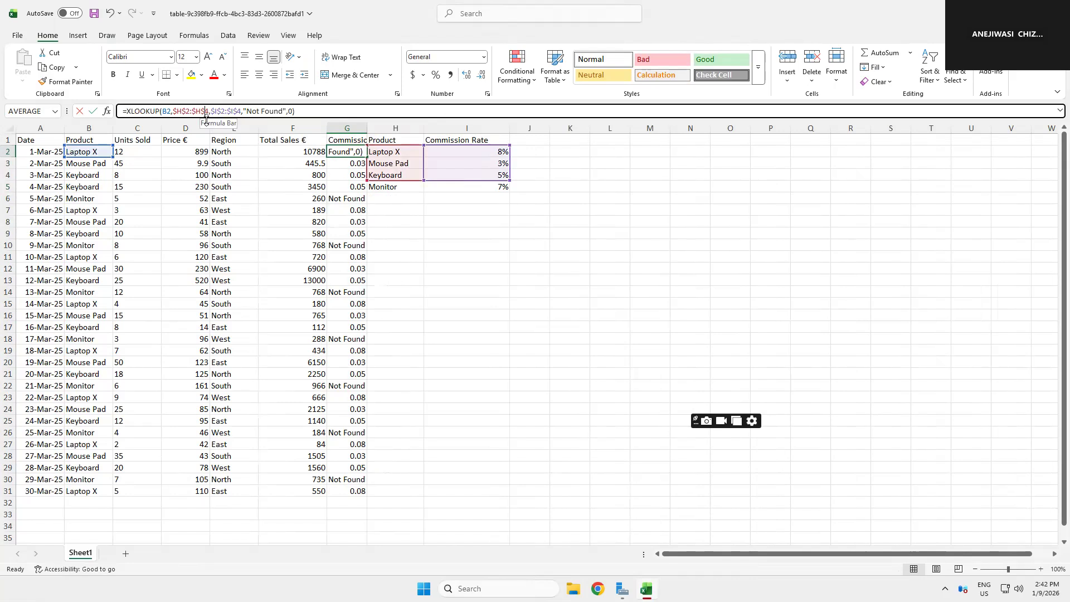
{"action": "key", "text": "Delete"}
{"action": "type", "text": "5"}
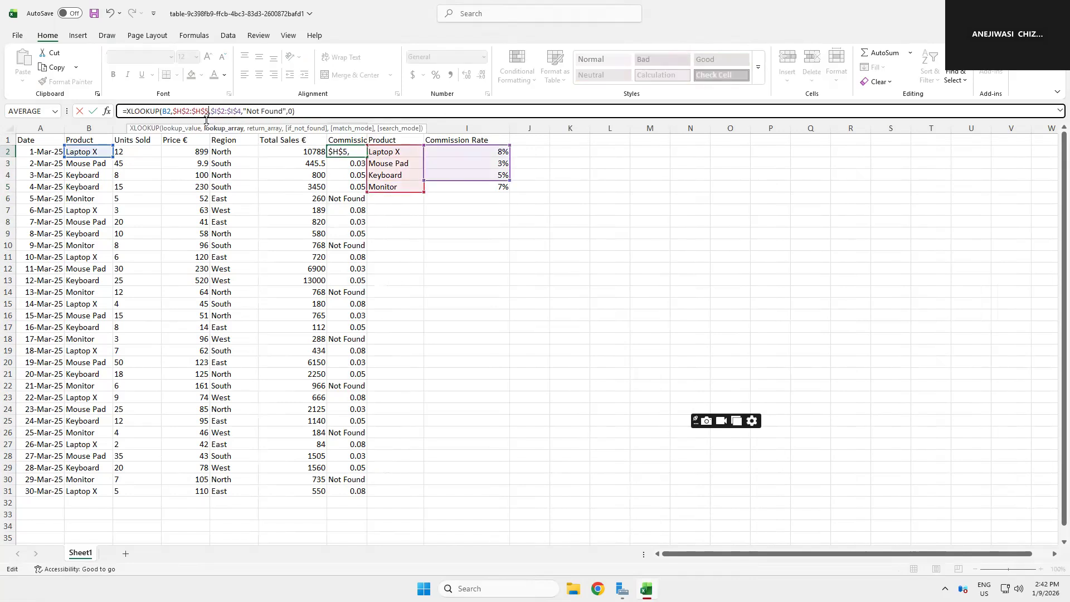
{"action": "left_click", "coordinate": [238, 109]}
{"action": "key", "text": "Delete"}
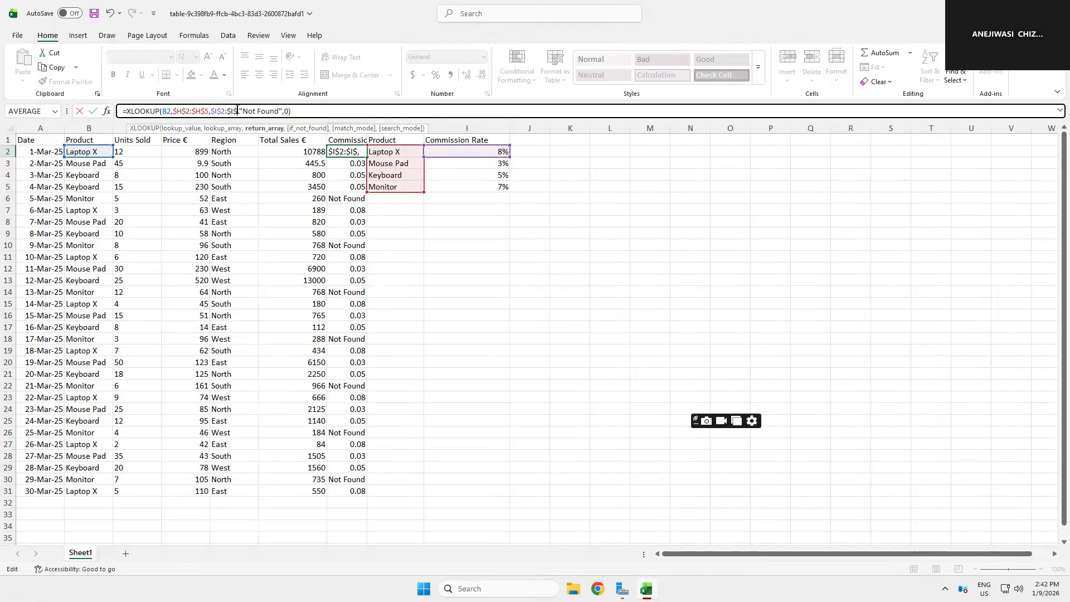
{"action": "type", "text": "5"}
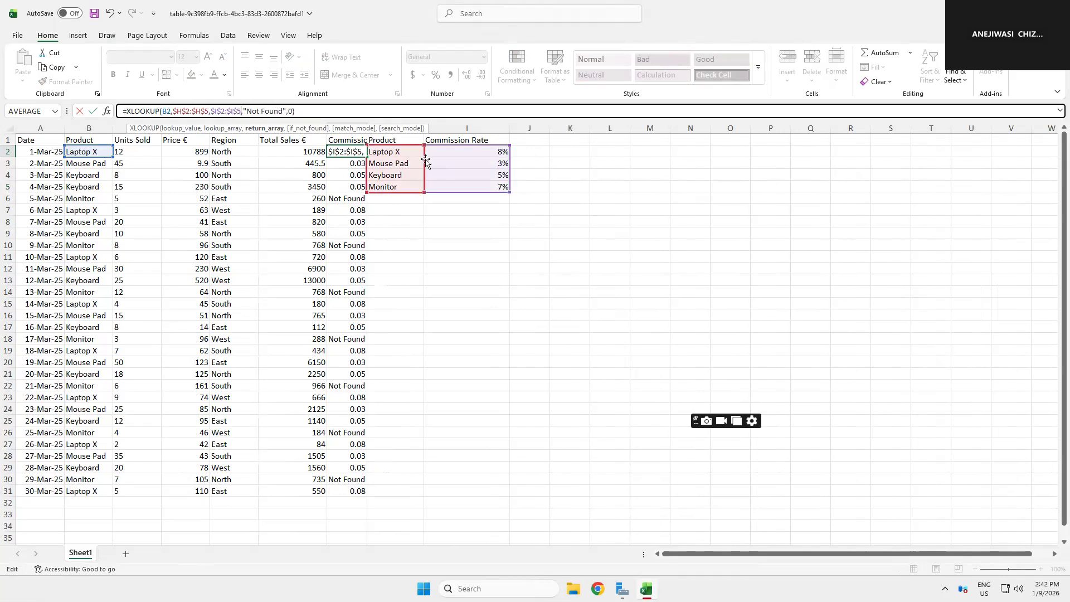
{"action": "key", "text": "Return"}
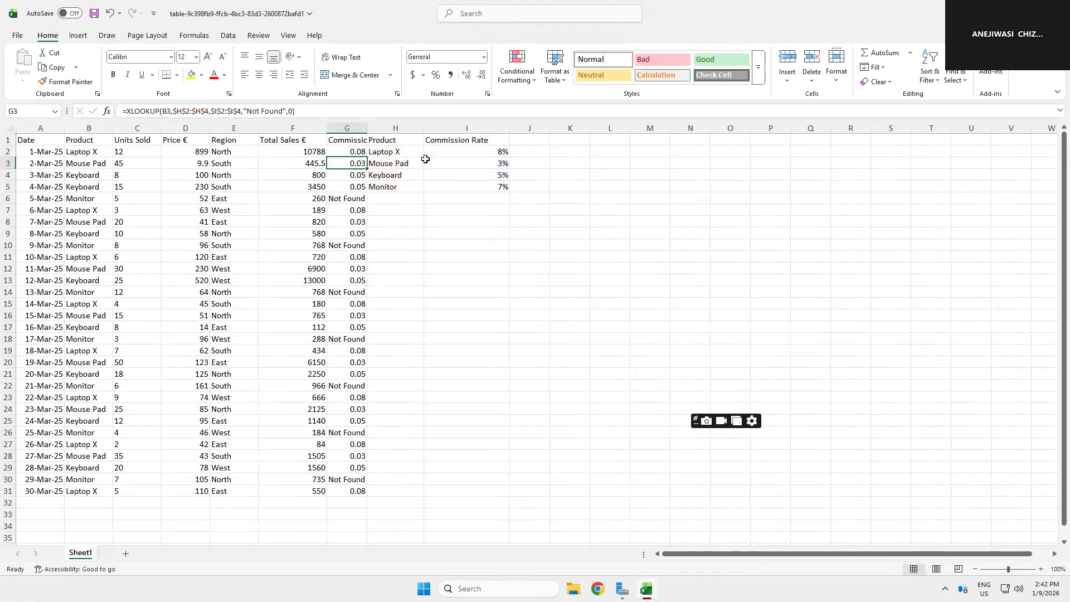
Step: Fill the updated XLOOKUP formula from G2 down to G31
{"action": "left_click", "coordinate": [353, 151]}
{"action": "left_click_drag", "start_coordinate": [366, 160], "coordinate": [366, 497]}
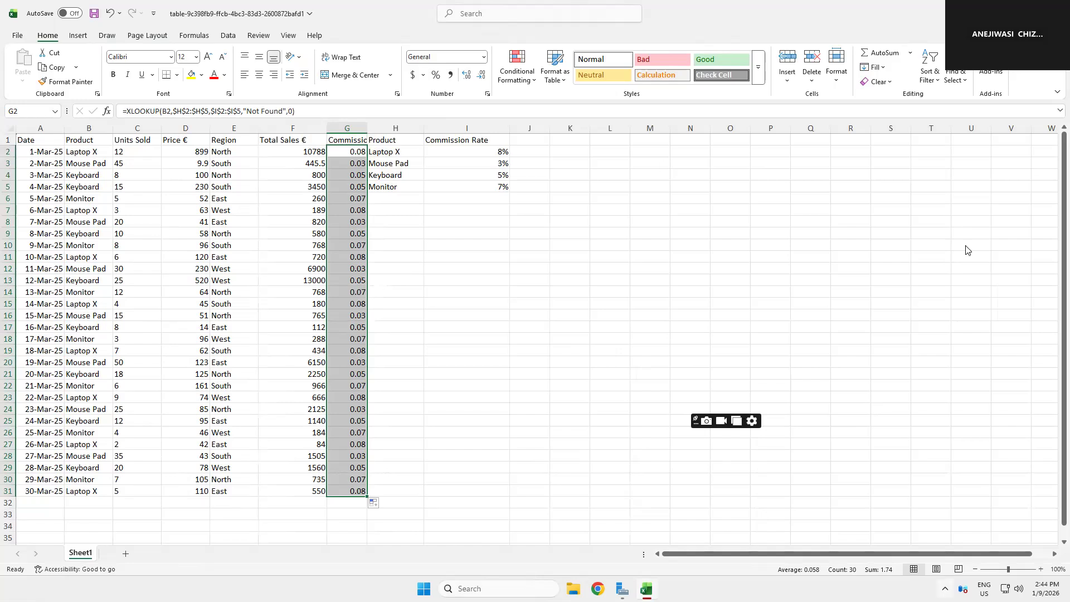
{"action": "mouse_move", "coordinate": [595, 1]}
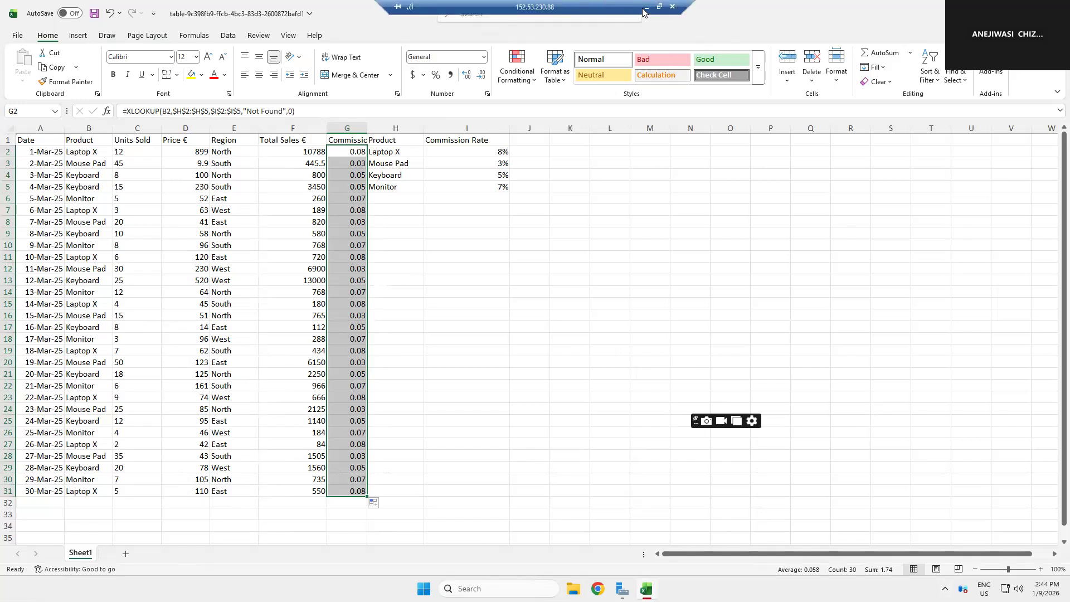